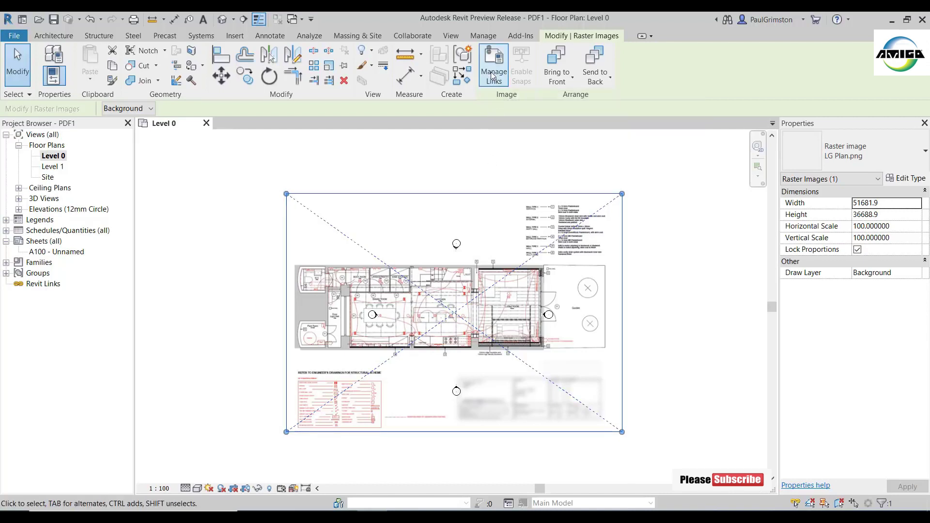
# Step: Review the link details of the LG Plan.png image and delete the placed image from the Level 0 plan
pyautogui.click(490, 72)
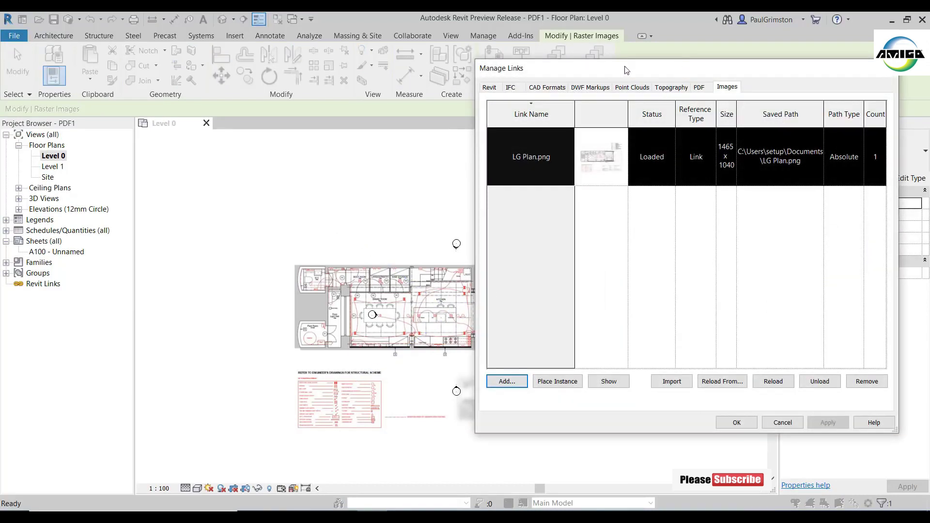
pyautogui.moveTo(625, 71); pyautogui.dragTo(449, 68)
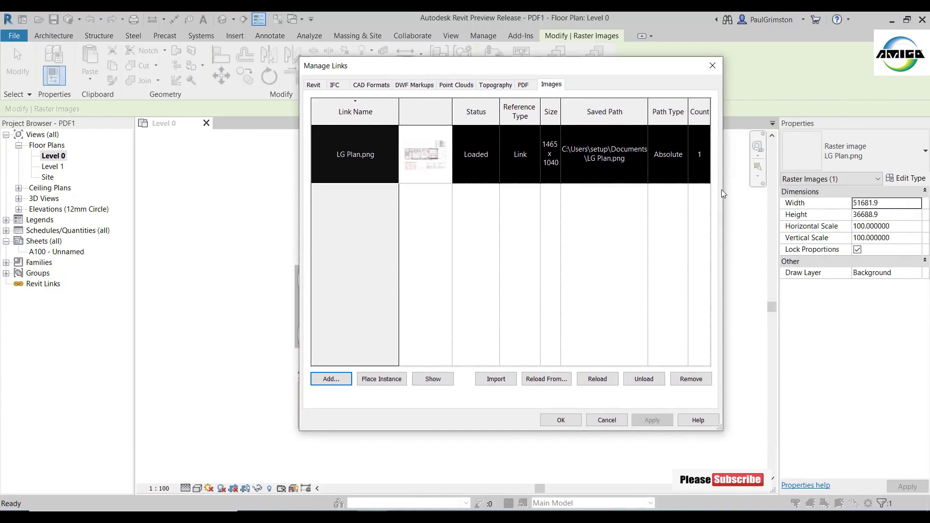
pyautogui.moveTo(723, 192); pyautogui.dragTo(807, 195)
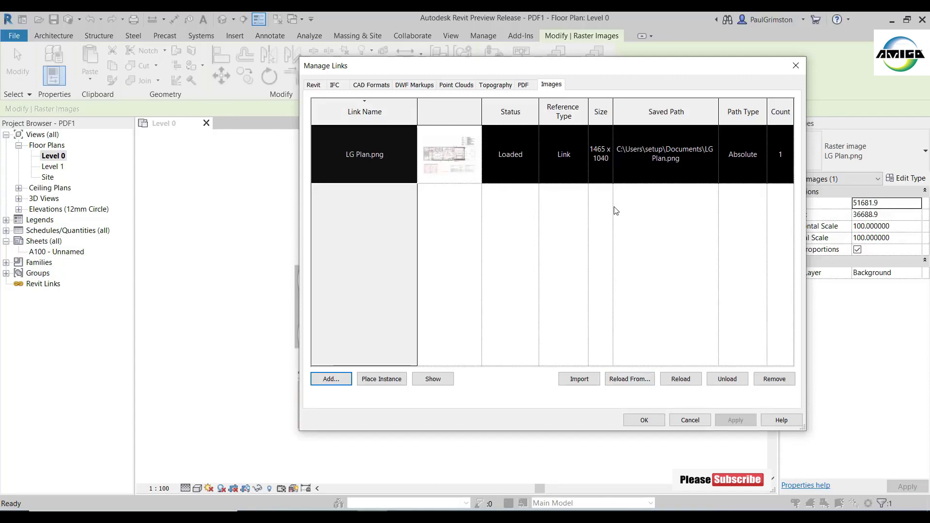
pyautogui.click(644, 420)
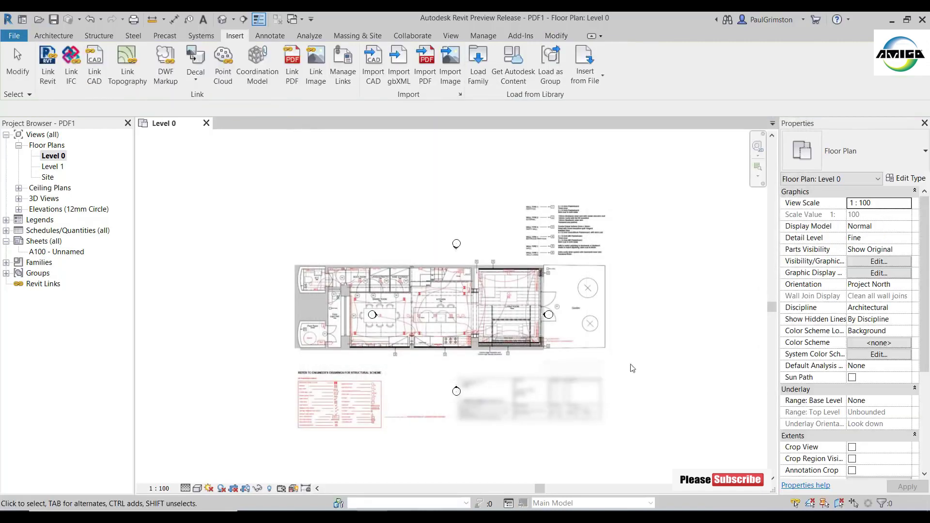
pyautogui.click(495, 305)
pyautogui.press('Delete')
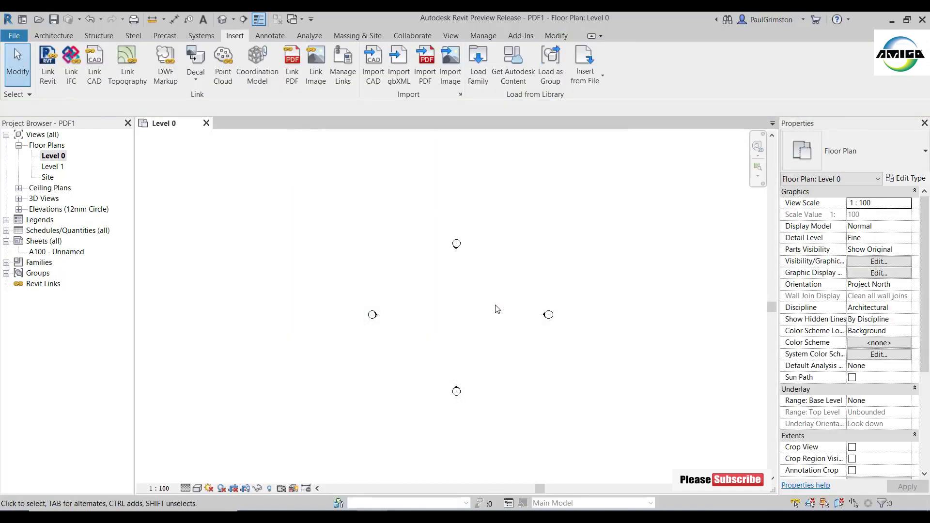
# Step: Link page 1 of SiteLayout.pdf at 150 DPI and place it in the middle of the four elevation markers
pyautogui.click(292, 62)
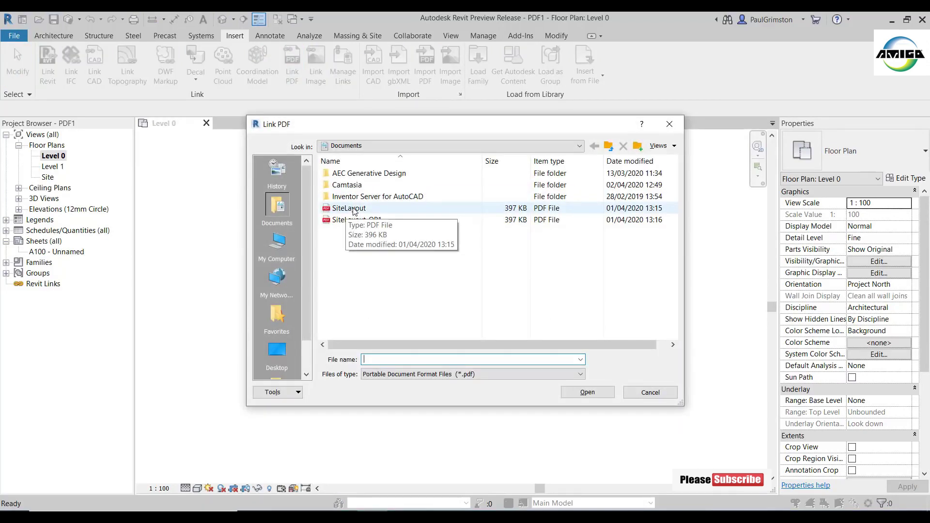
pyautogui.click(354, 210)
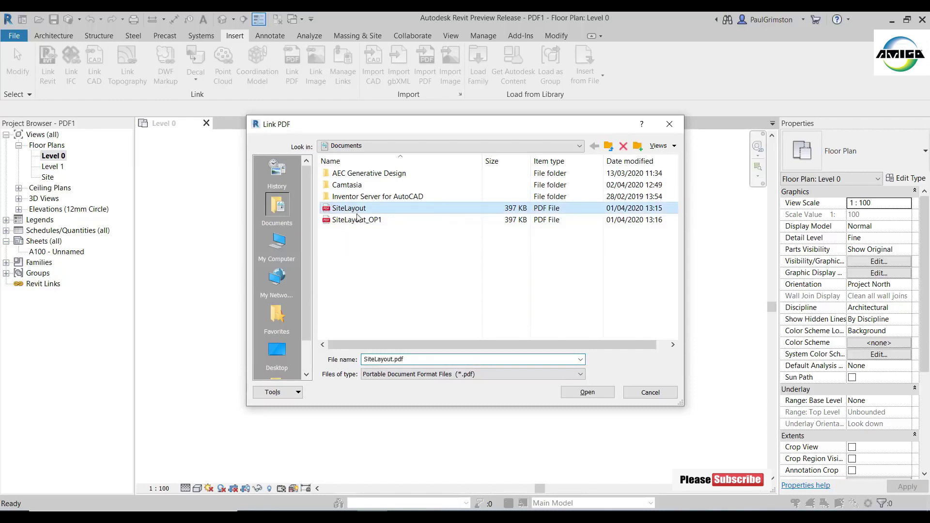
pyautogui.click(595, 396)
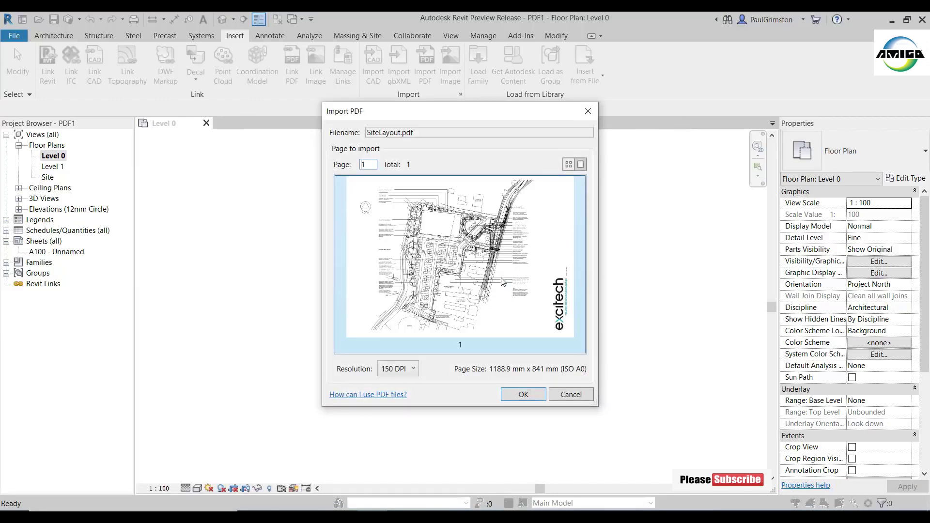
pyautogui.moveTo(477, 119); pyautogui.dragTo(473, 106)
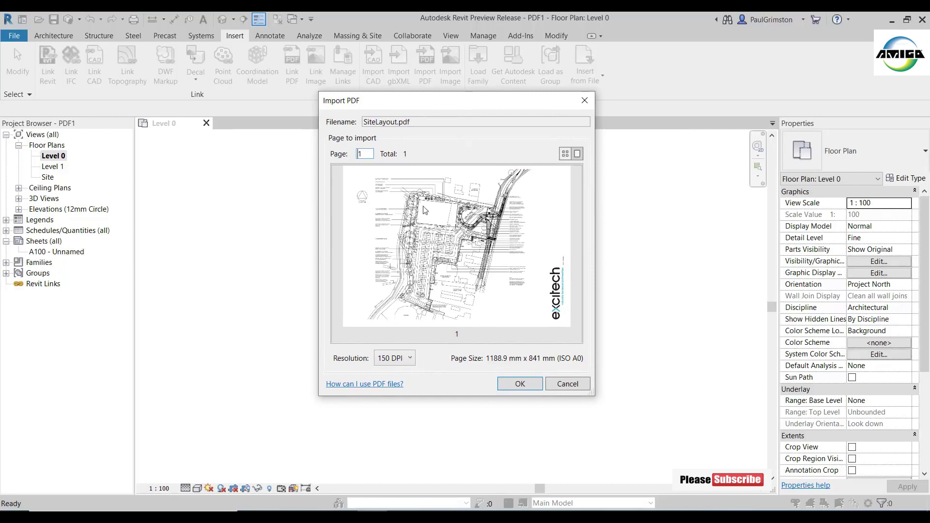
pyautogui.click(396, 359)
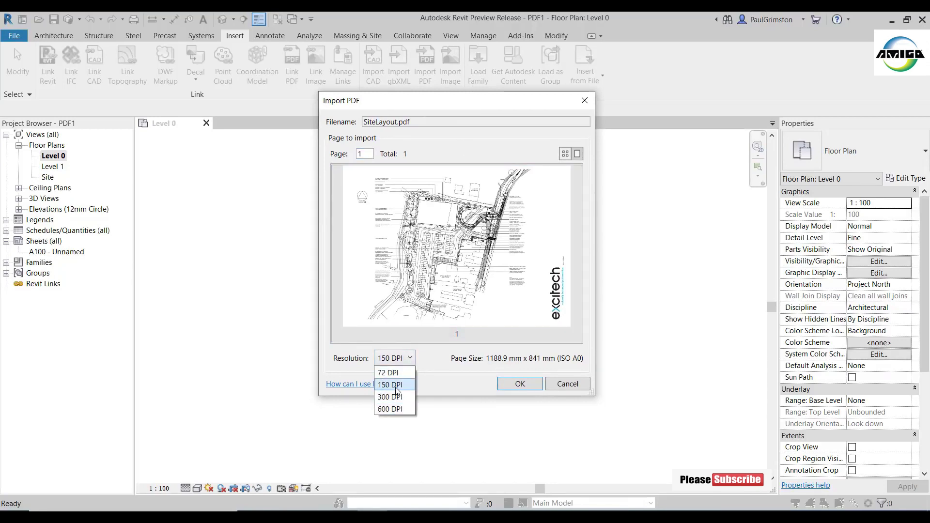
pyautogui.click(395, 386)
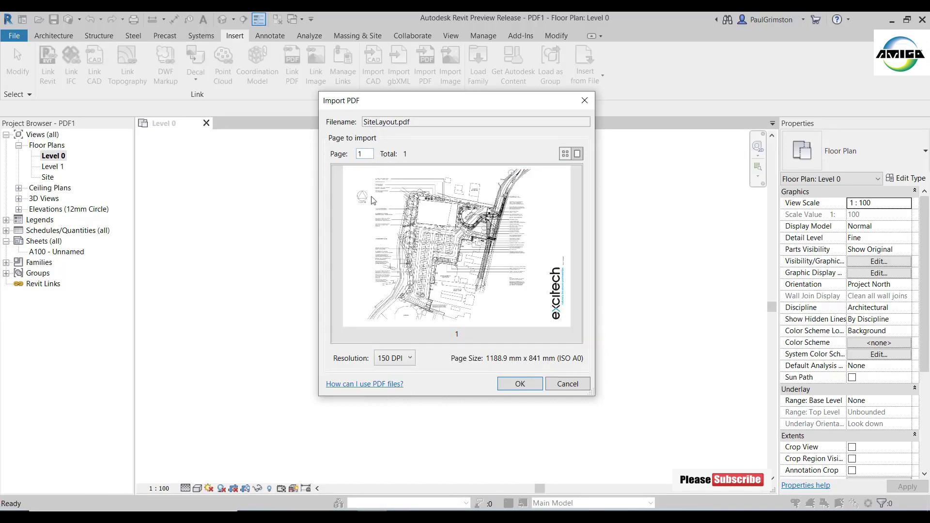
pyautogui.click(520, 384)
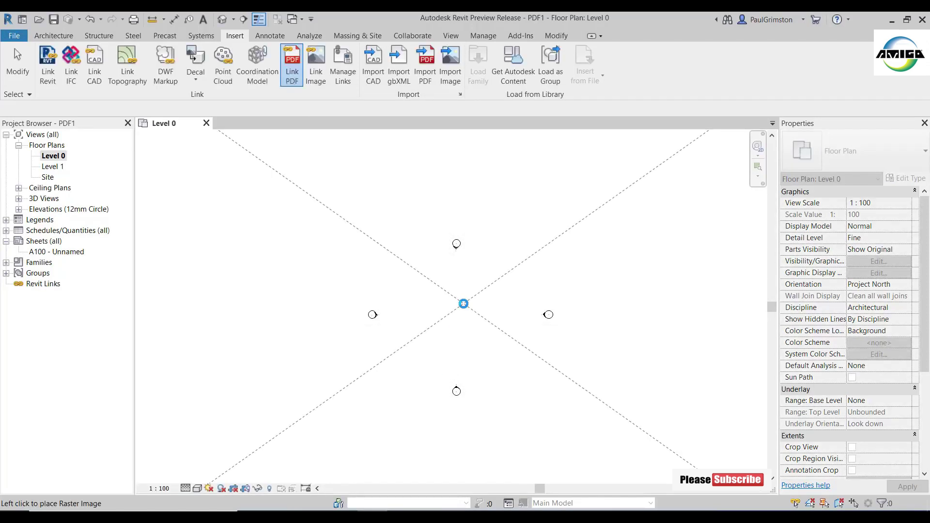
pyautogui.click(464, 304)
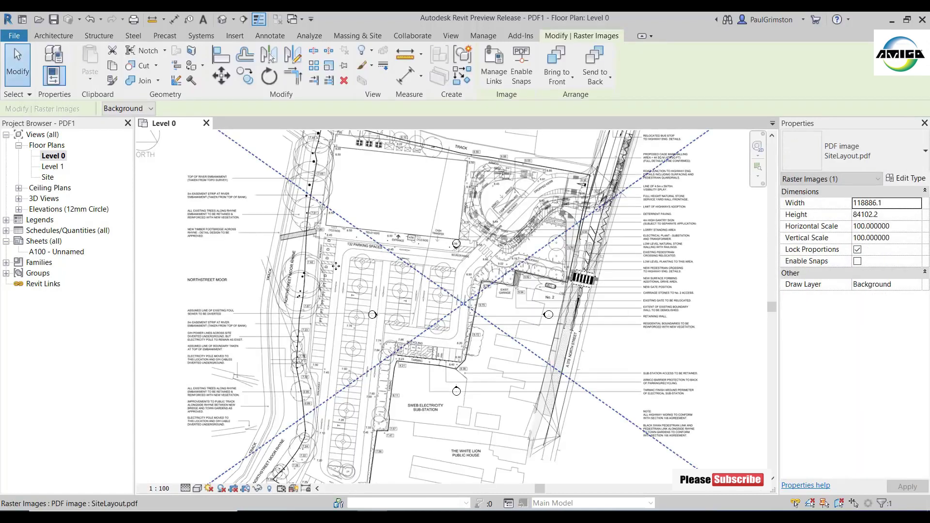
# Step: Read the drawing scale note on the linked site layout and set the PDF's horizontal scale to 250
pyautogui.scroll(-2, 270, 268)
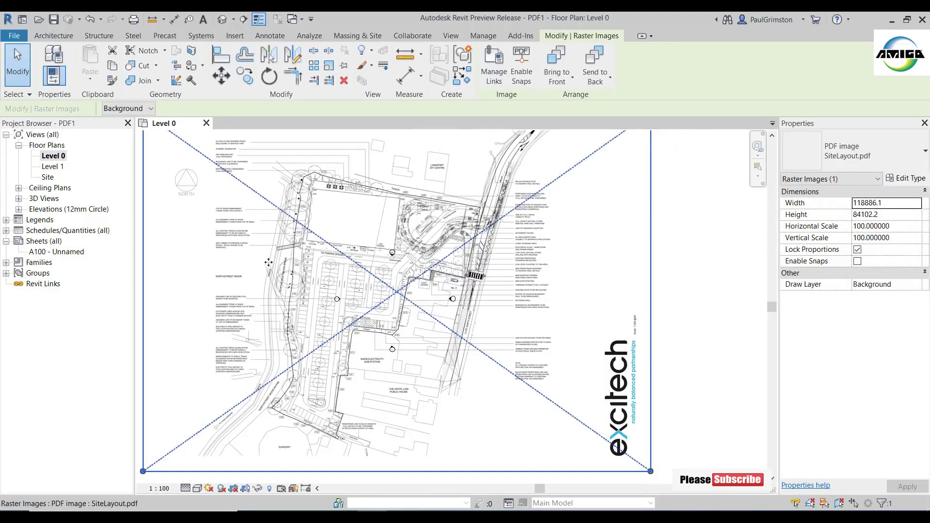
pyautogui.click(696, 362)
pyautogui.scroll(4, 612, 321)
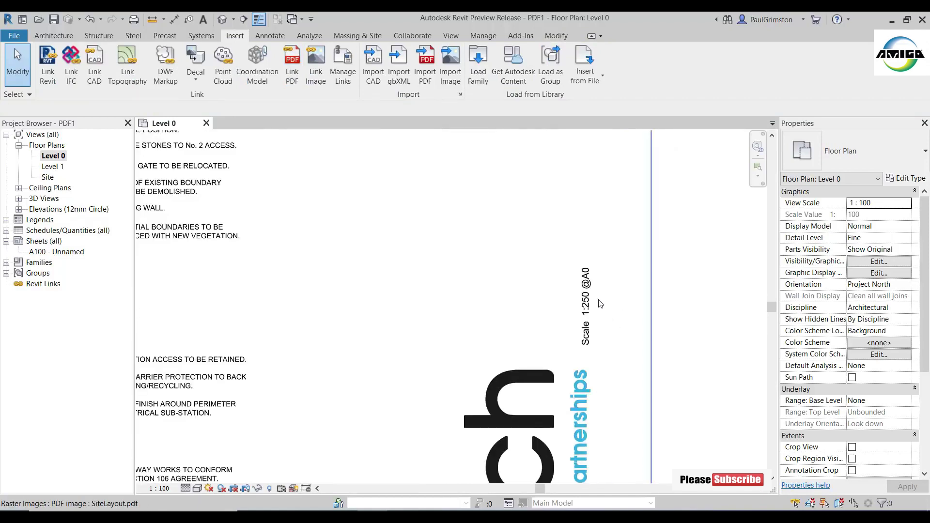
pyautogui.scroll(-4, 601, 304)
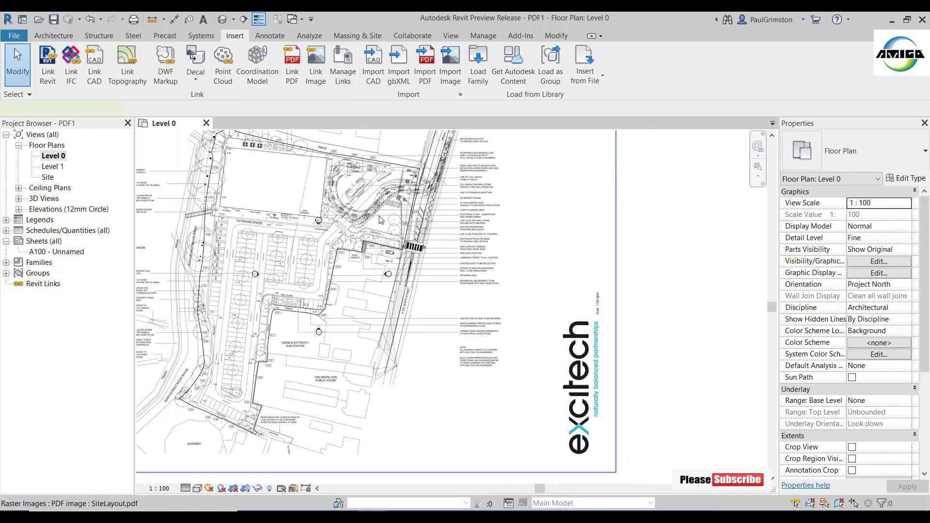
pyautogui.click(379, 220)
pyautogui.click(889, 231)
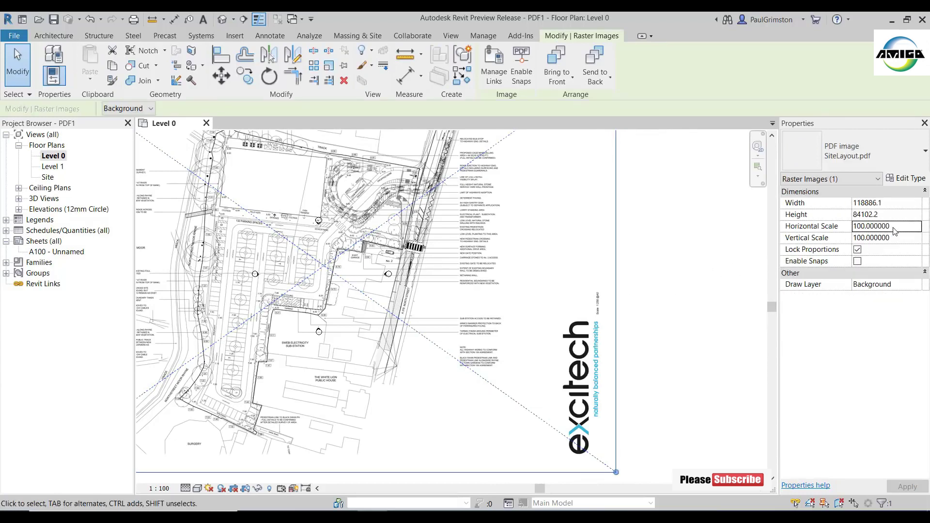
pyautogui.click(801, 229)
pyautogui.write('250')
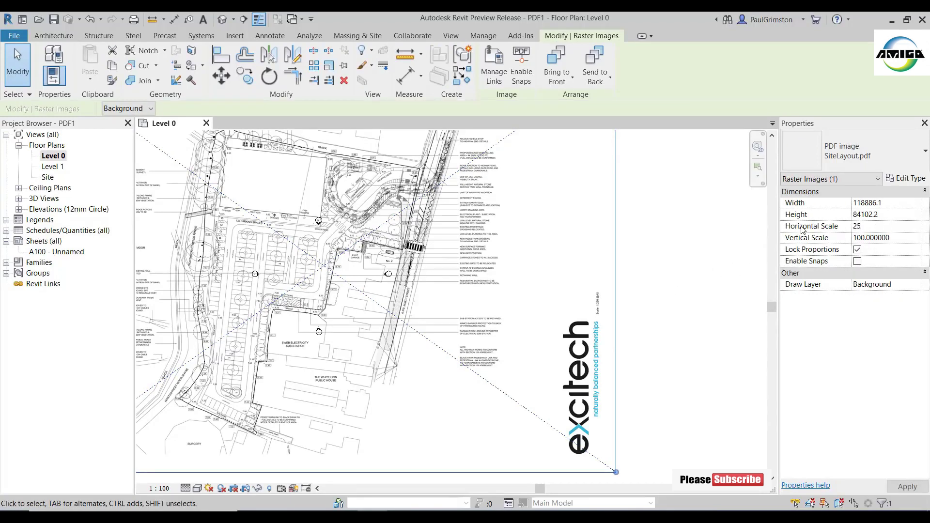
pyautogui.press('Return')
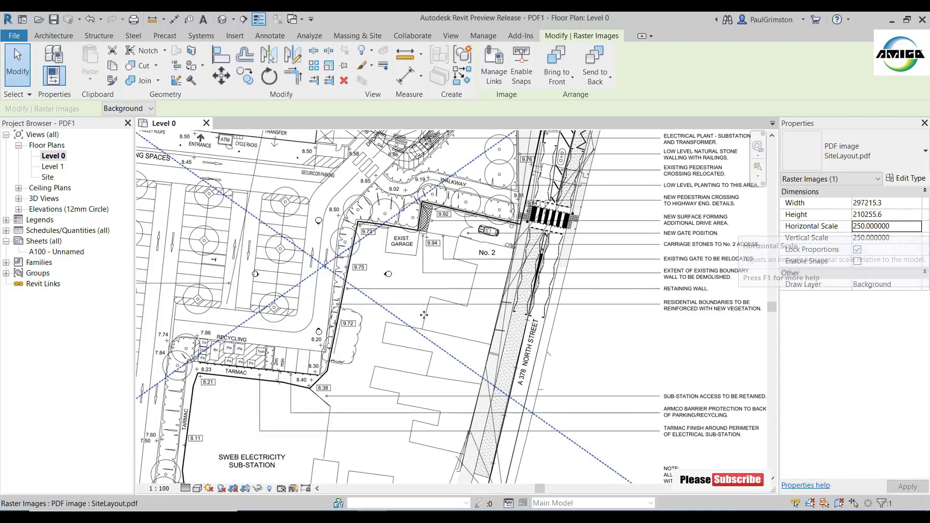
# Step: Enable snaps on the linked site layout PDF
pyautogui.scroll(-4, 431, 319)
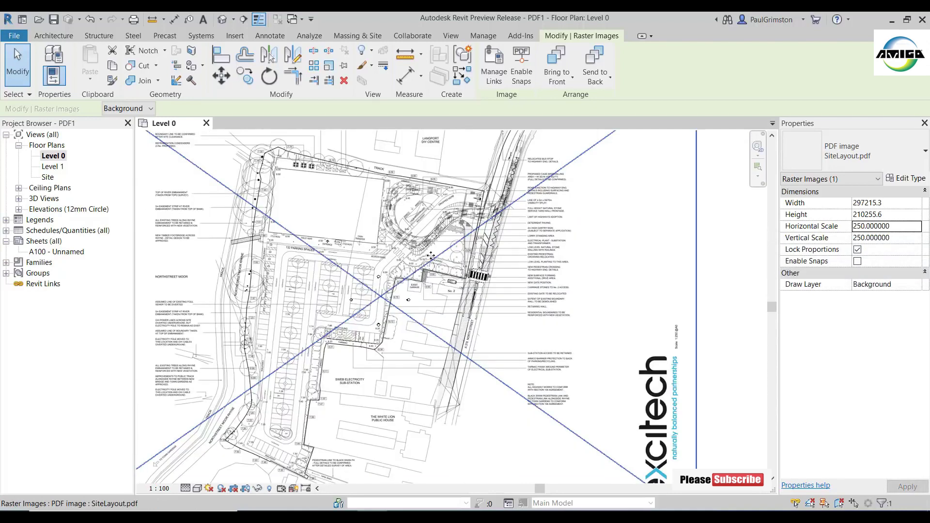
pyautogui.moveTo(431, 255); pyautogui.dragTo(497, 284, button='middle')
pyautogui.scroll(-1, 427, 217)
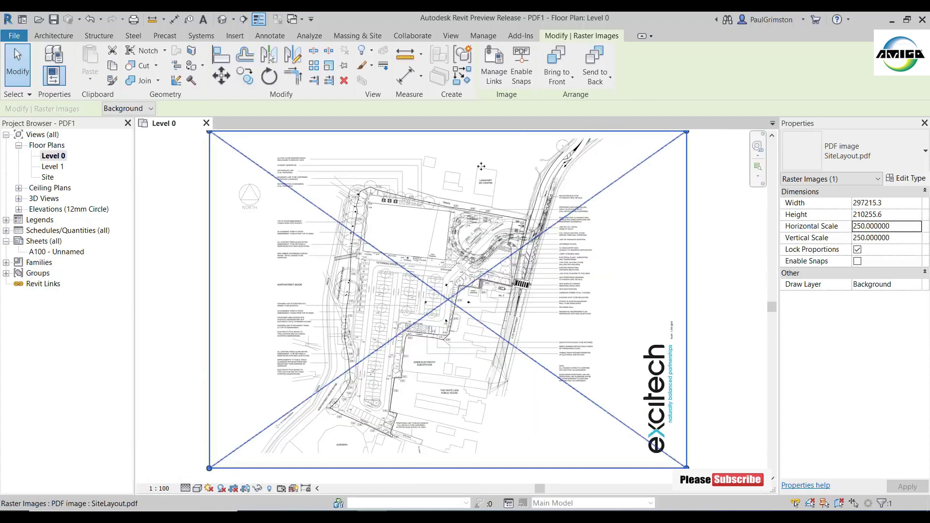
pyautogui.click(524, 66)
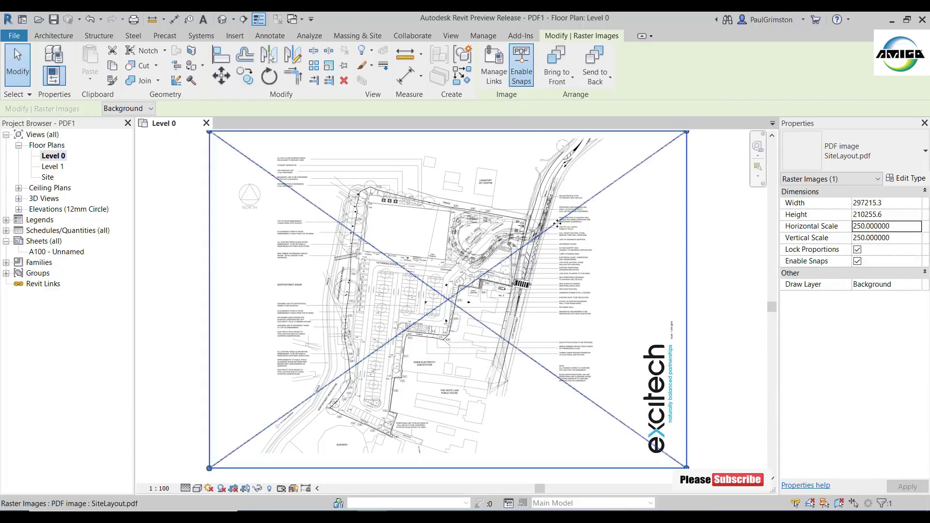
# Step: Measure the aisle width between the first two rows of parking bays, snapping to the PDF linework
pyautogui.scroll(2, 398, 296)
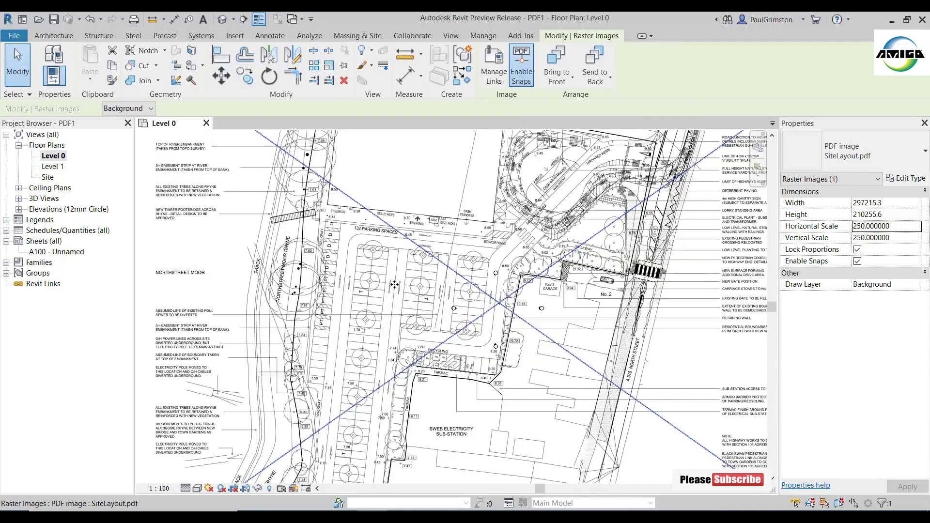
pyautogui.scroll(3, 395, 285)
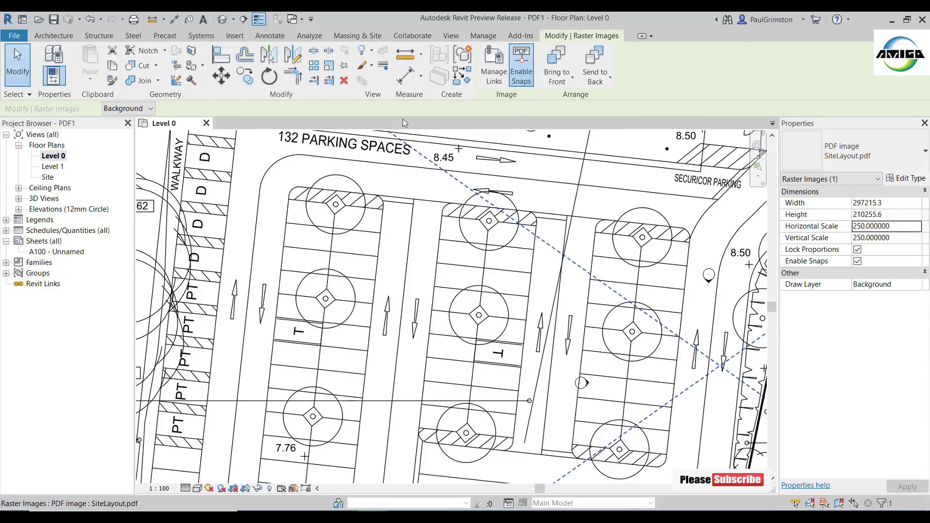
pyautogui.click(405, 54)
pyautogui.click(478, 315)
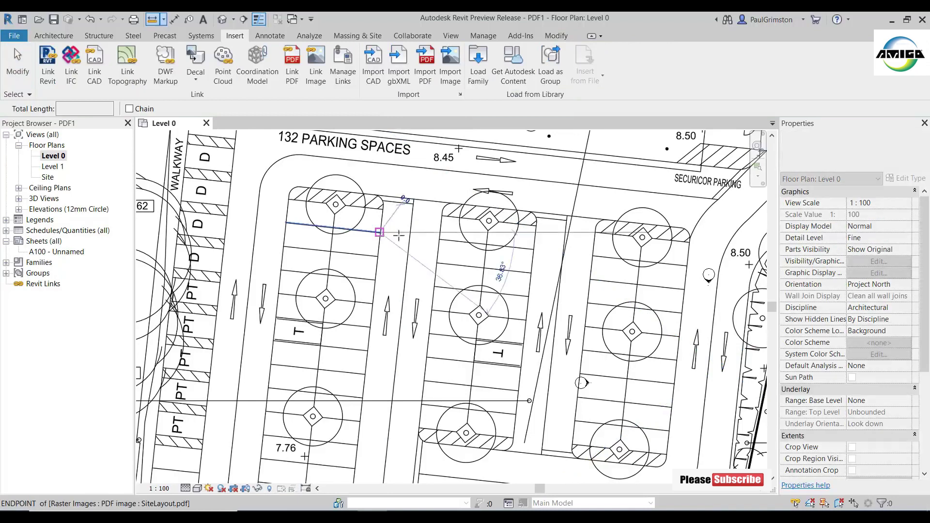
pyautogui.click(440, 238)
# Step: Measure from the access road edge to the building front near the entrance, and the depth of the large building outline
pyautogui.moveTo(421, 151); pyautogui.dragTo(426, 284, button='middle')
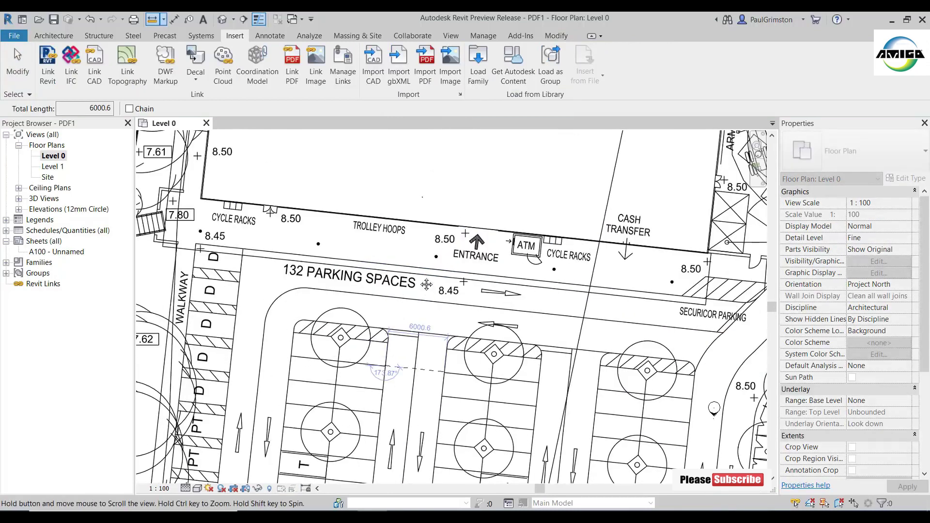
pyautogui.click(460, 226)
pyautogui.moveTo(467, 193); pyautogui.dragTo(467, 371, button='middle')
pyautogui.scroll(-2, 470, 242)
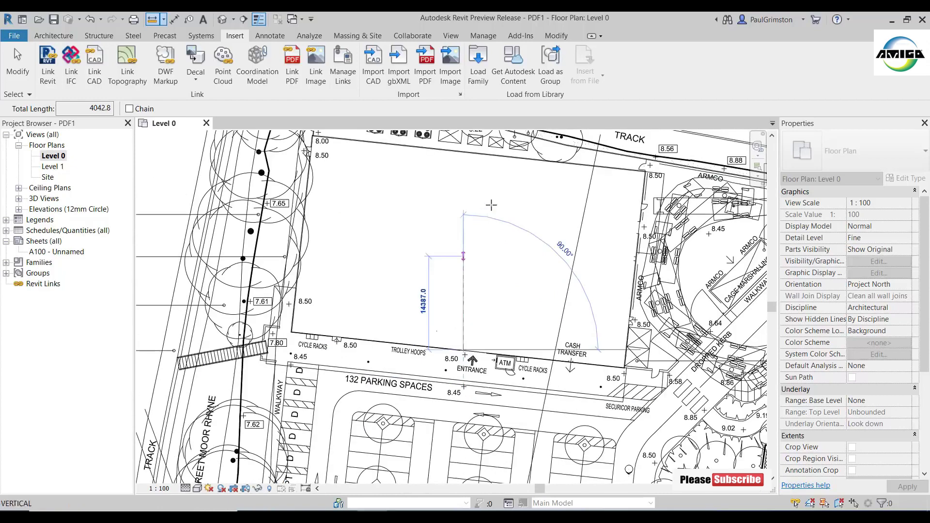
pyautogui.click(491, 156)
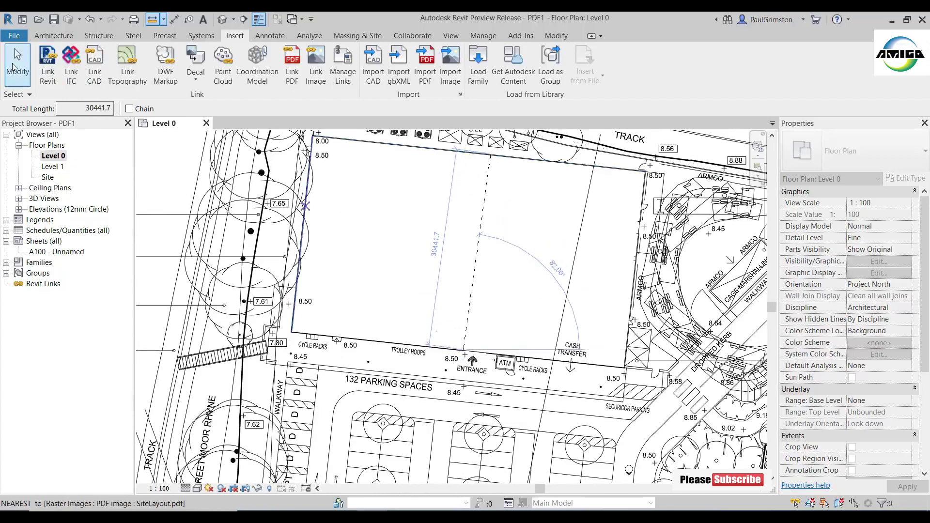
pyautogui.click(15, 66)
pyautogui.scroll(-4, 440, 247)
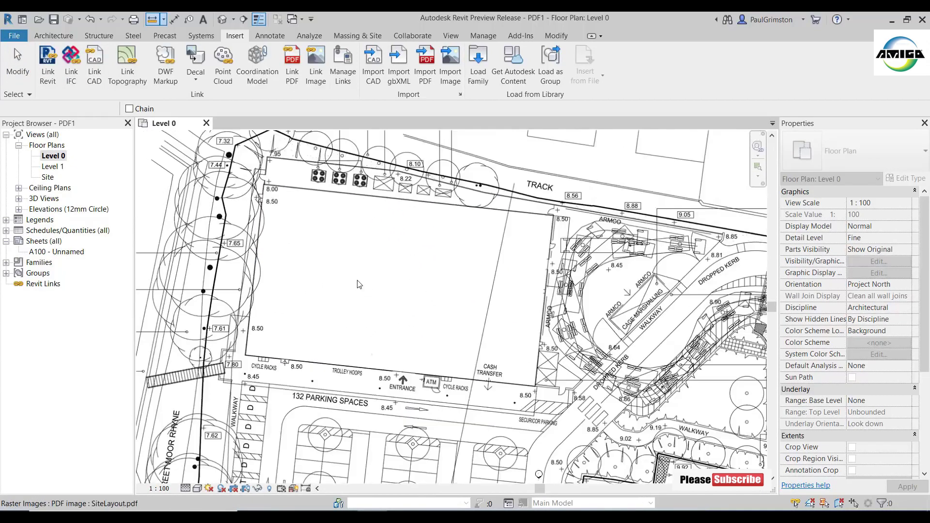
pyautogui.click(11, 64)
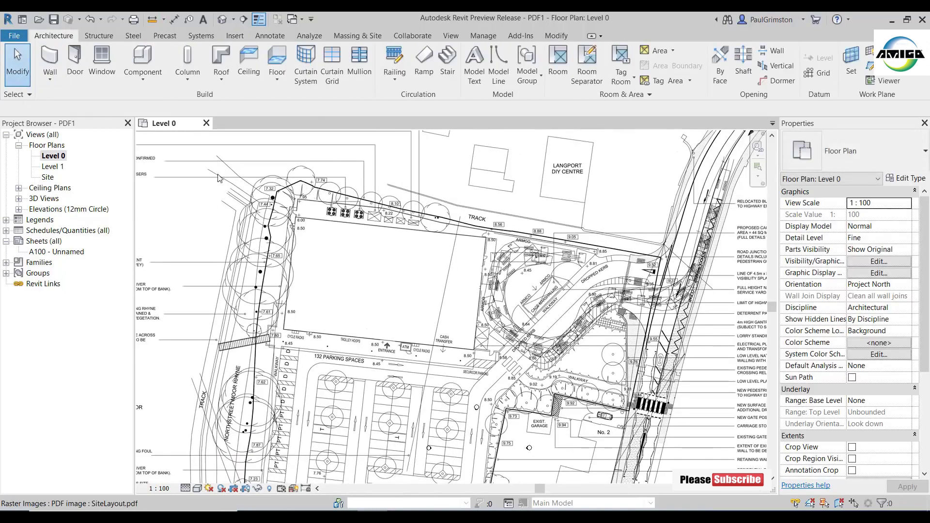
# Step: Start a floor on Level 0 and create its boundary by picking the four PDF edges of the large building outline
pyautogui.click(280, 60)
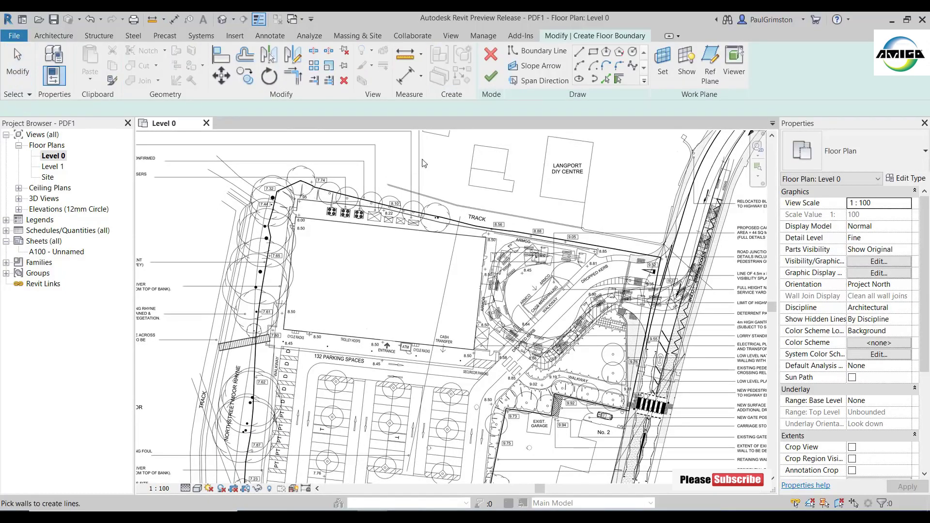
pyautogui.click(605, 79)
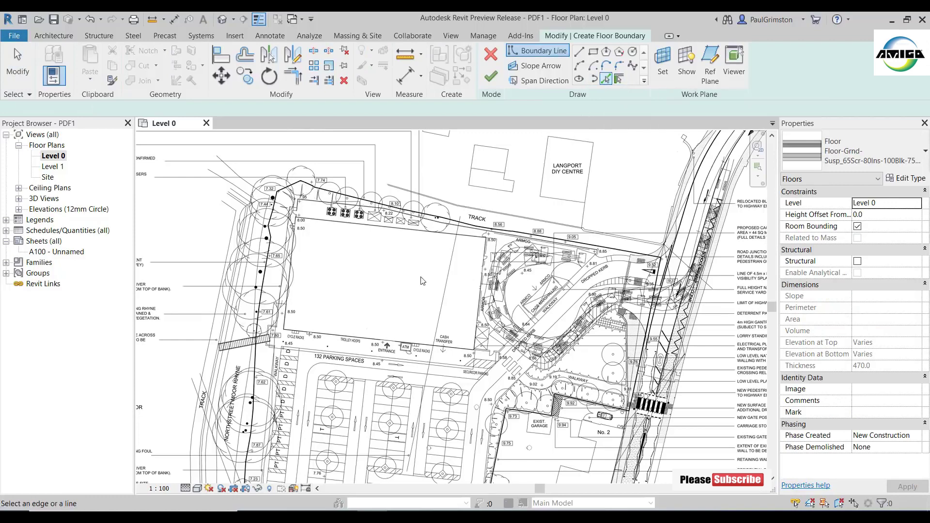
pyautogui.click(395, 227)
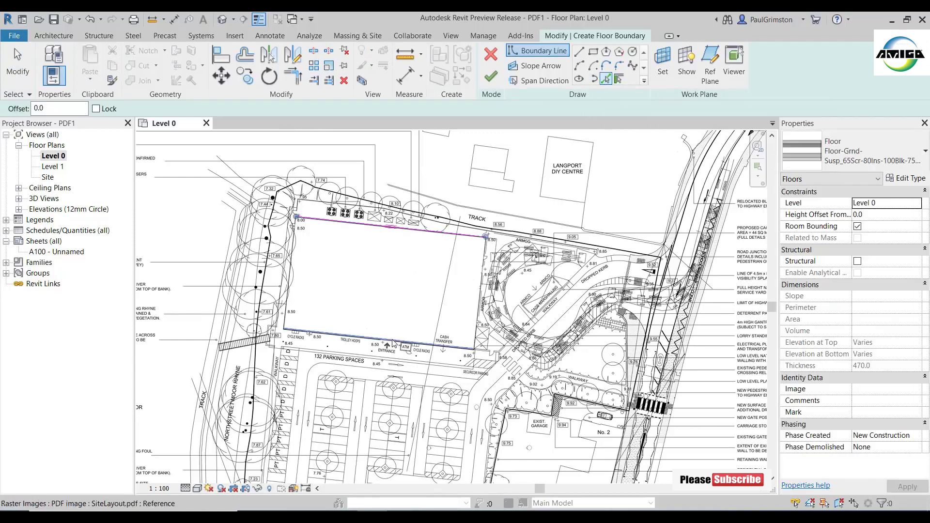
pyautogui.click(402, 340)
pyautogui.click(480, 291)
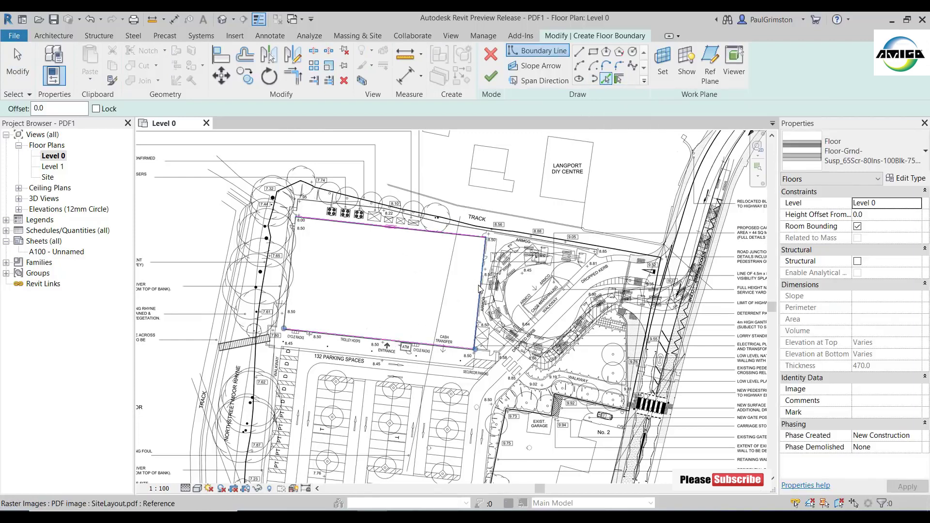
pyautogui.click(293, 262)
# Step: Trim the floor boundary lines to clean corners and finish the floor sketch
pyautogui.click(293, 76)
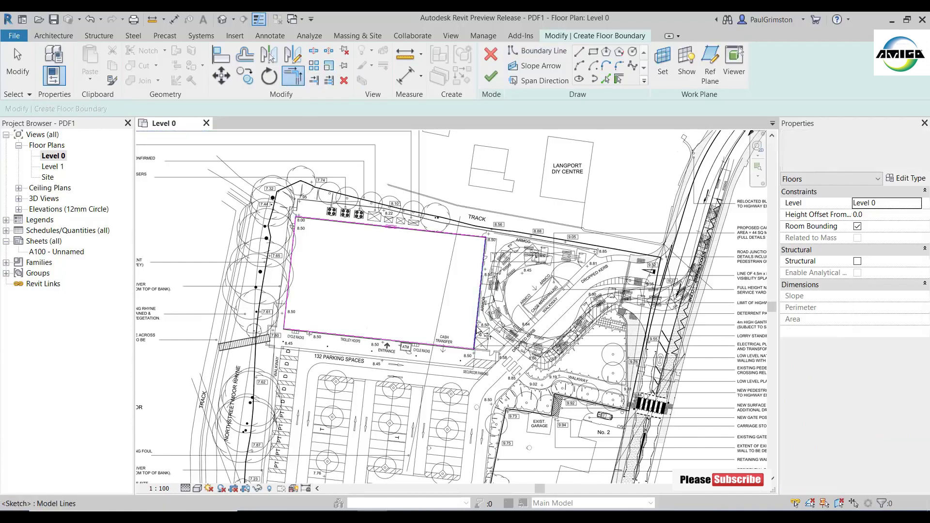
pyautogui.click(491, 76)
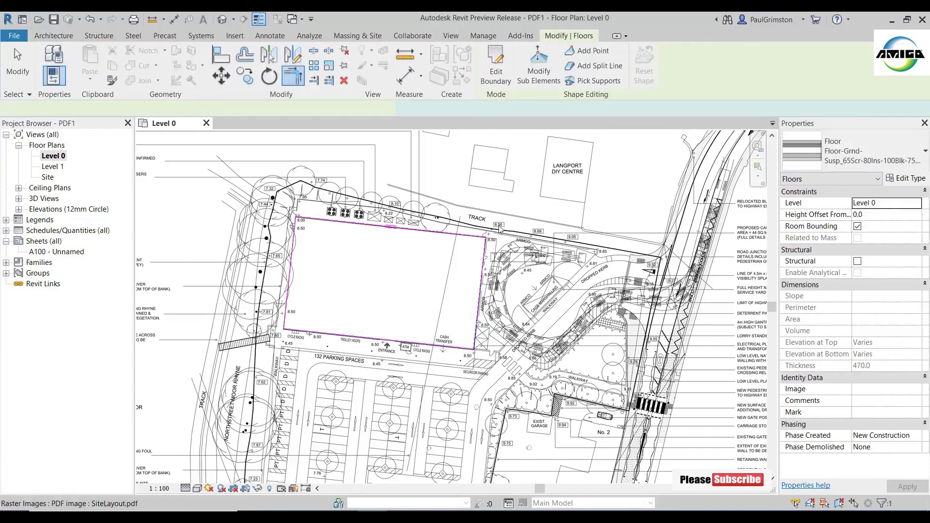
# Step: Start a 6_Bays Parking_Standard_Bays component and rotate it to line up with the long central parking row on the PDF
pyautogui.moveTo(387, 285); pyautogui.dragTo(359, 207, button='middle')
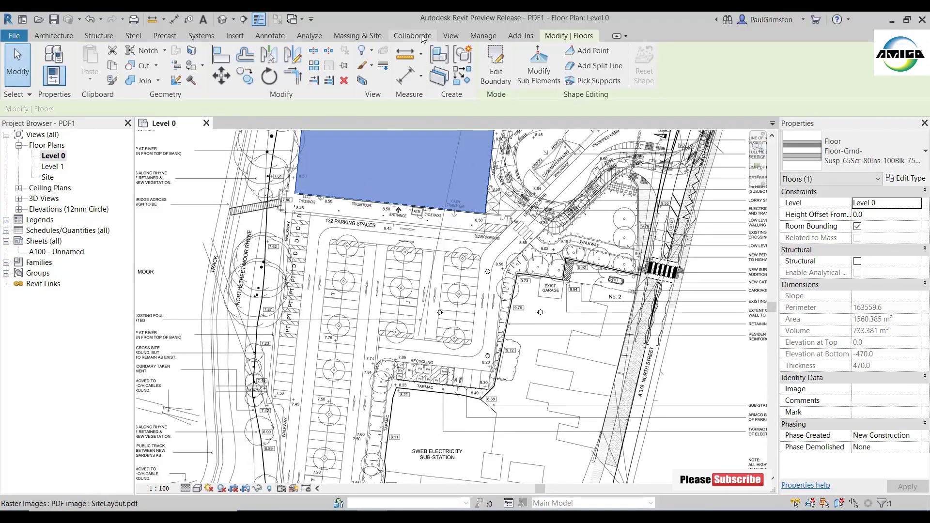
pyautogui.click(351, 36)
pyautogui.click(369, 58)
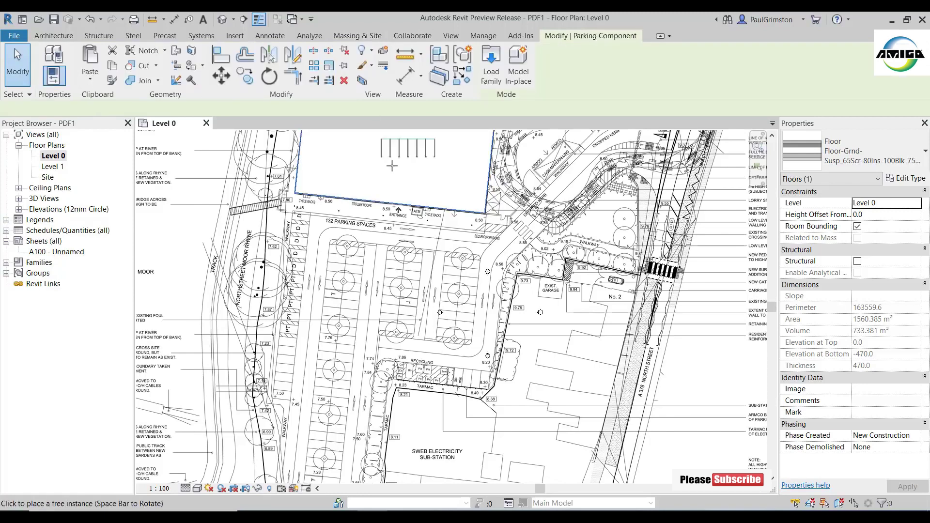
pyautogui.moveTo(371, 392); pyautogui.dragTo(376, 279, button='middle')
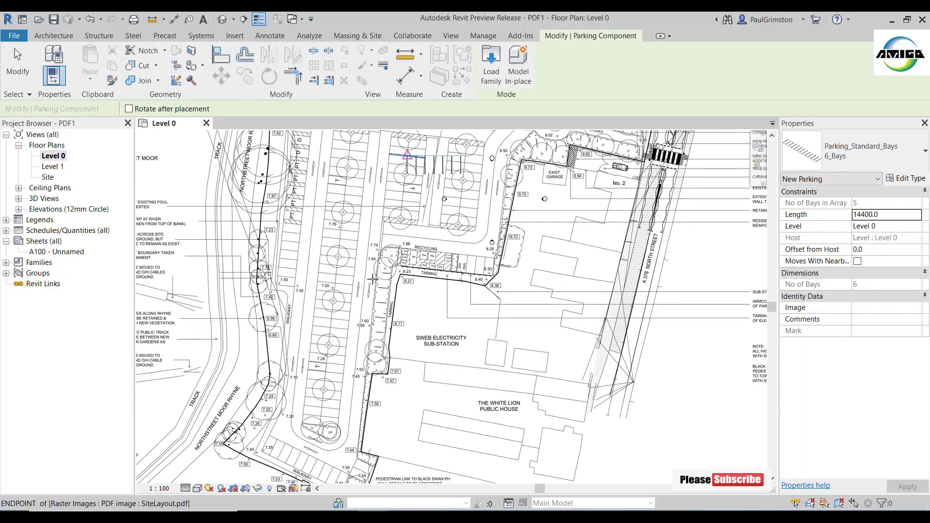
pyautogui.scroll(3, 376, 279)
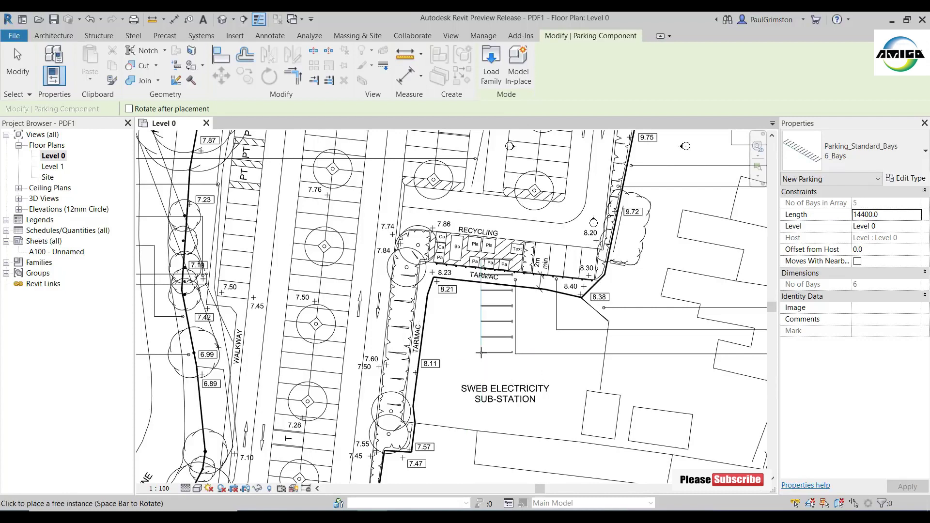
pyautogui.scroll(3, 358, 252)
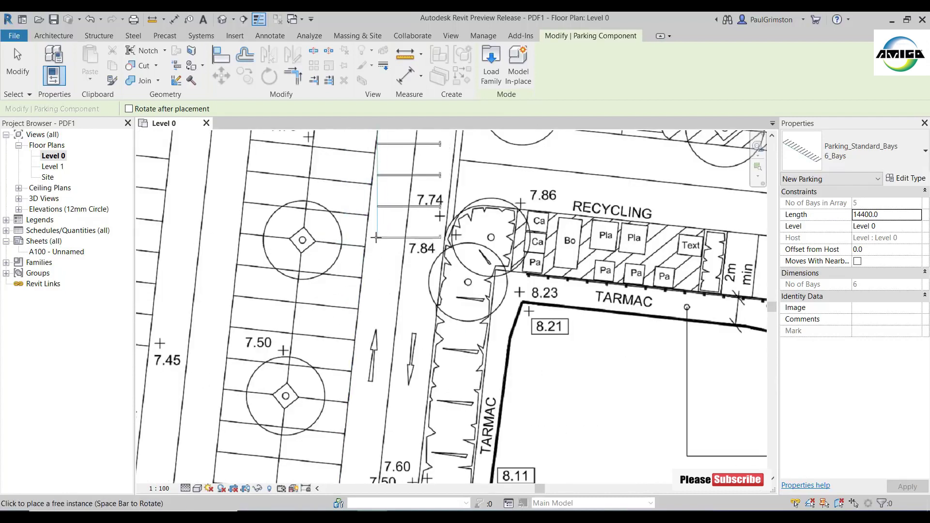
pyautogui.press('space')
pyautogui.press('space')
pyautogui.press('space')
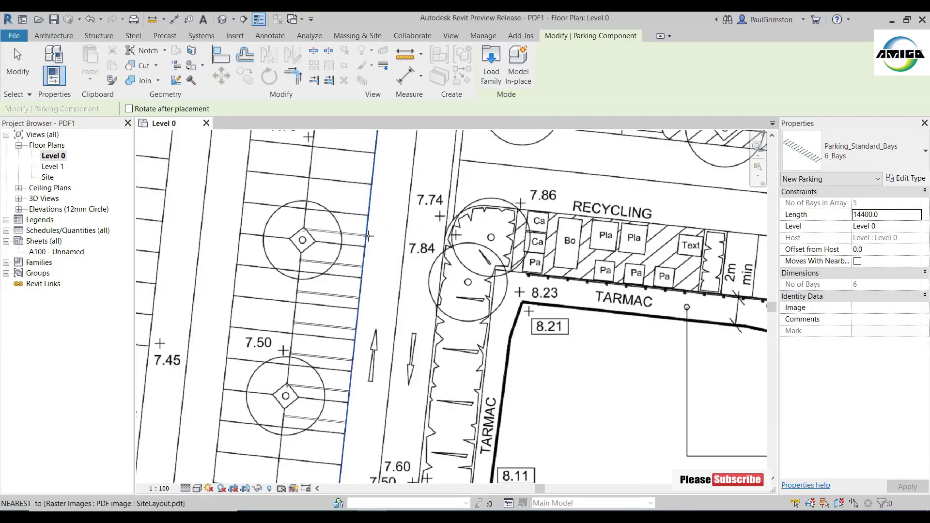
pyautogui.press('space')
pyautogui.click(368, 236)
# Step: Place the parking component at the lower end of the long row, snapped to the end of its centre line
pyautogui.scroll(1, 396, 237)
pyautogui.moveTo(396, 237); pyautogui.dragTo(483, 29, button='middle')
pyautogui.moveTo(415, 415); pyautogui.dragTo(494, 157, button='middle')
pyautogui.moveTo(350, 480); pyautogui.dragTo(387, 275, button='middle')
pyautogui.scroll(2, 387, 275)
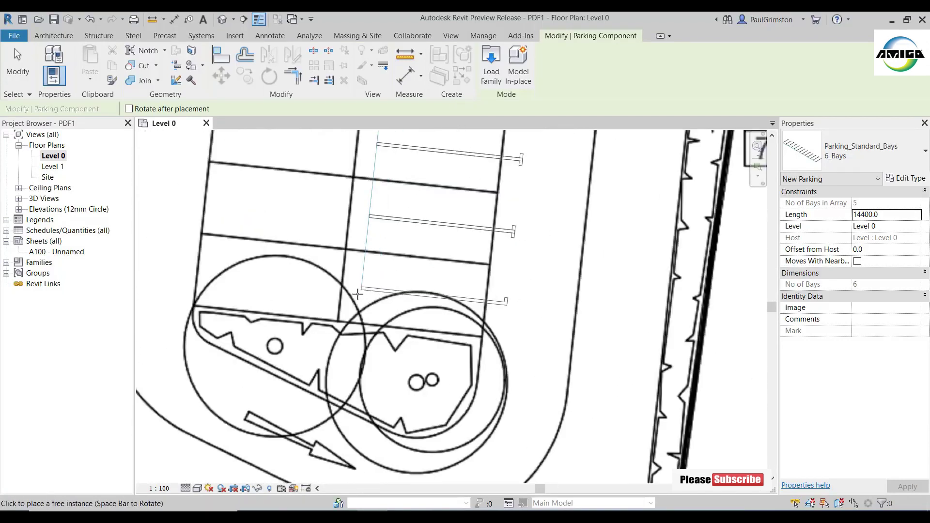
pyautogui.click(339, 318)
pyautogui.scroll(-4, 494, 377)
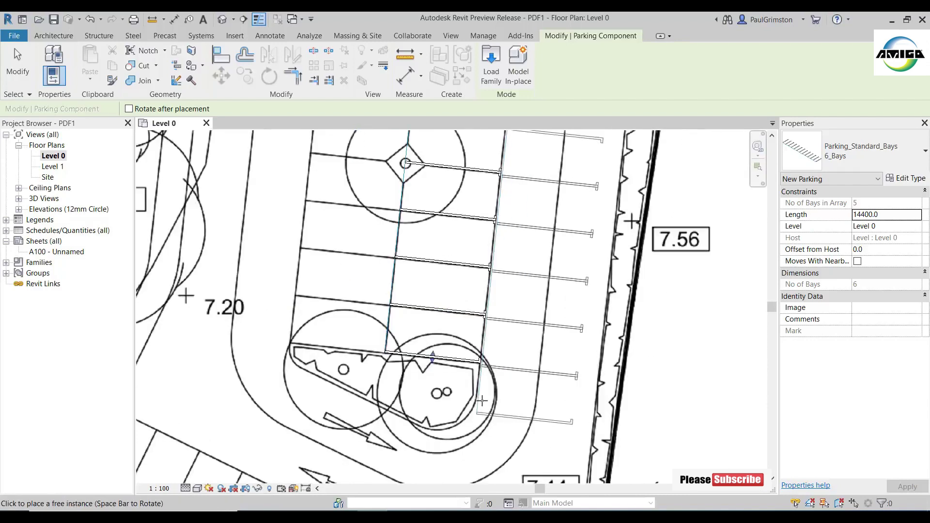
pyautogui.press('Escape')
pyautogui.press('Escape')
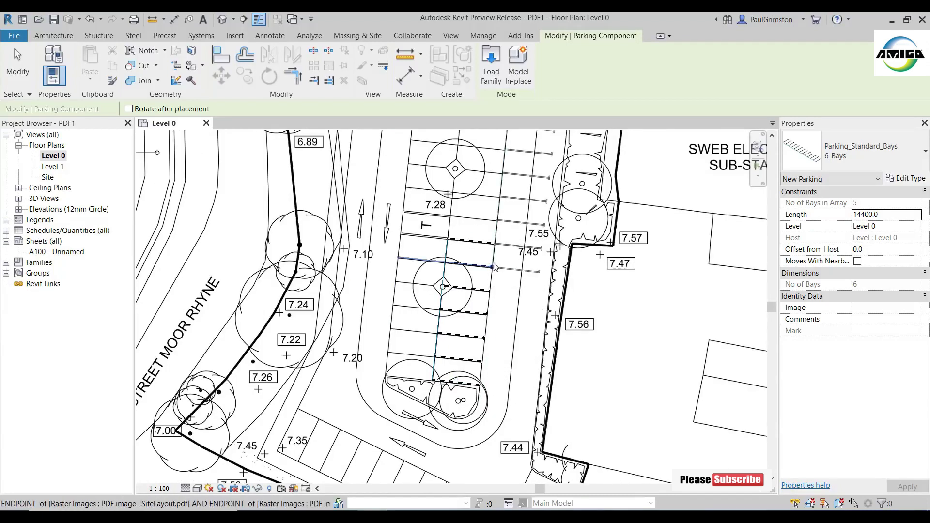
# Step: Stretch the placed parking bays along the row to its upper end on the PDF, about 79200 mm long
pyautogui.click(474, 311)
pyautogui.moveTo(473, 310); pyautogui.dragTo(471, 325, button='middle')
pyautogui.scroll(-4, 471, 325)
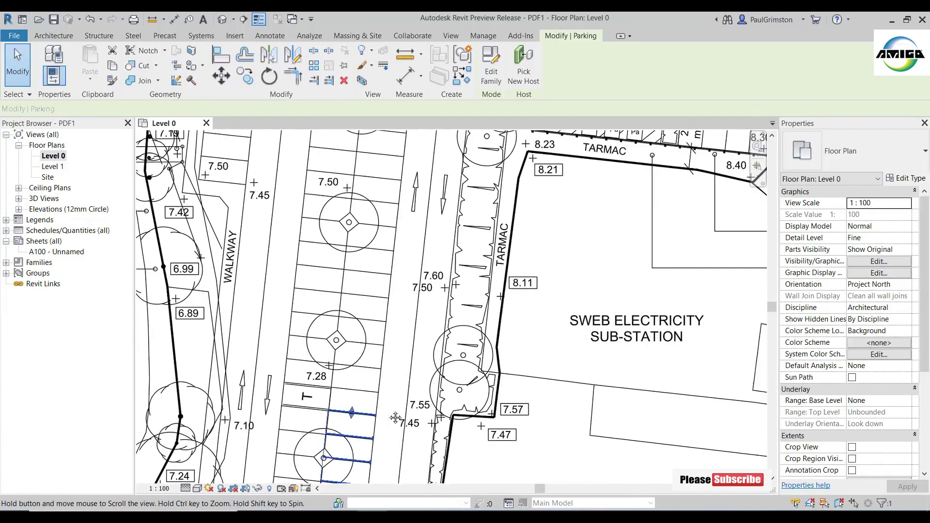
pyautogui.moveTo(372, 407); pyautogui.dragTo(402, 150)
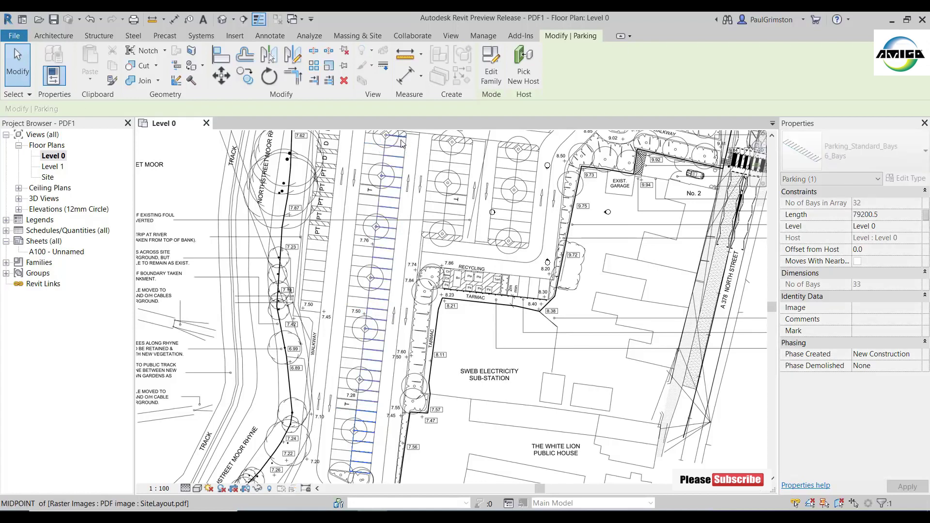
pyautogui.click(589, 362)
pyautogui.moveTo(415, 250); pyautogui.dragTo(411, 274, button='middle')
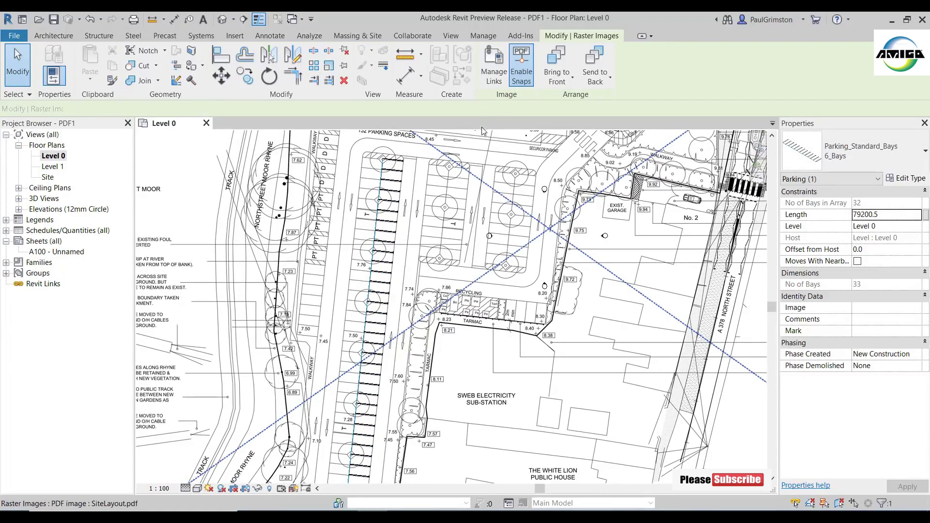
# Step: Examine the floor and the parking bays in the default 3D view, and close that view
pyautogui.click(221, 20)
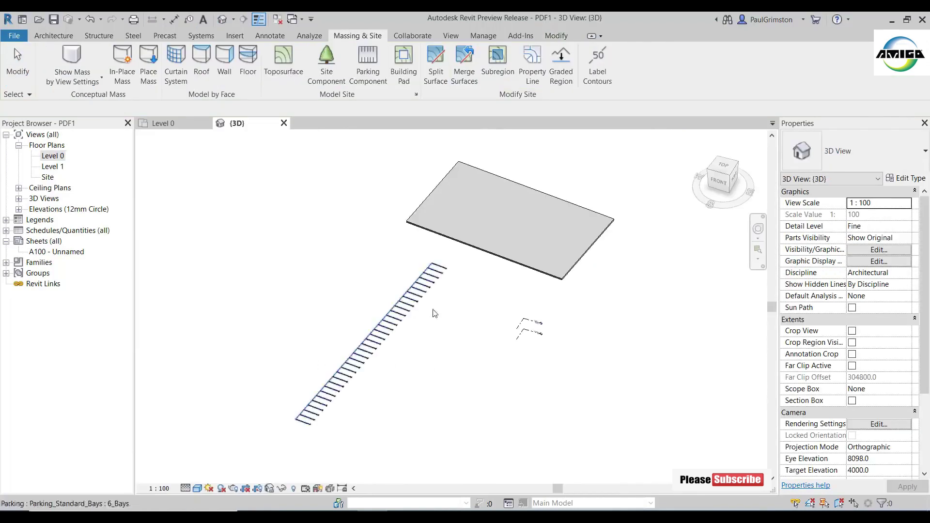
pyautogui.keyDown('shift'); pyautogui.moveTo(430, 322); pyautogui.dragTo(458, 429, button='middle'); pyautogui.keyUp('shift')
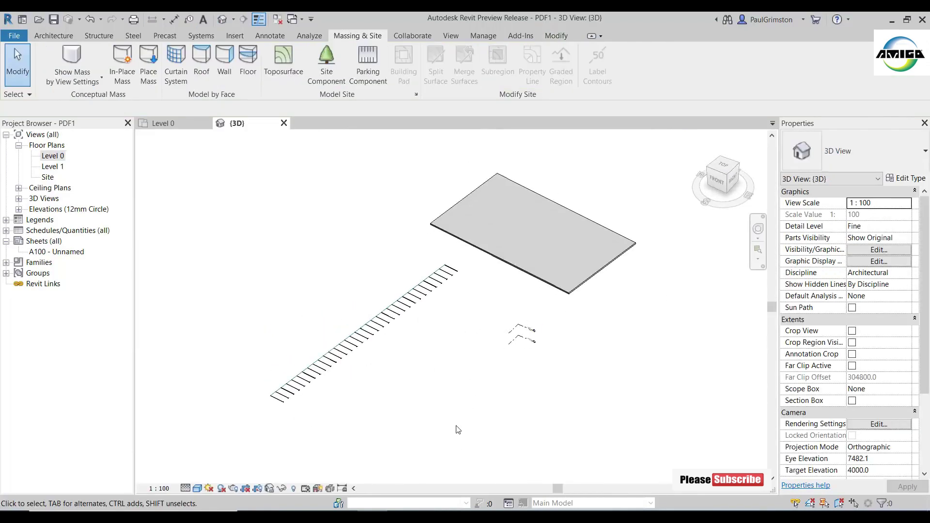
pyautogui.click(284, 123)
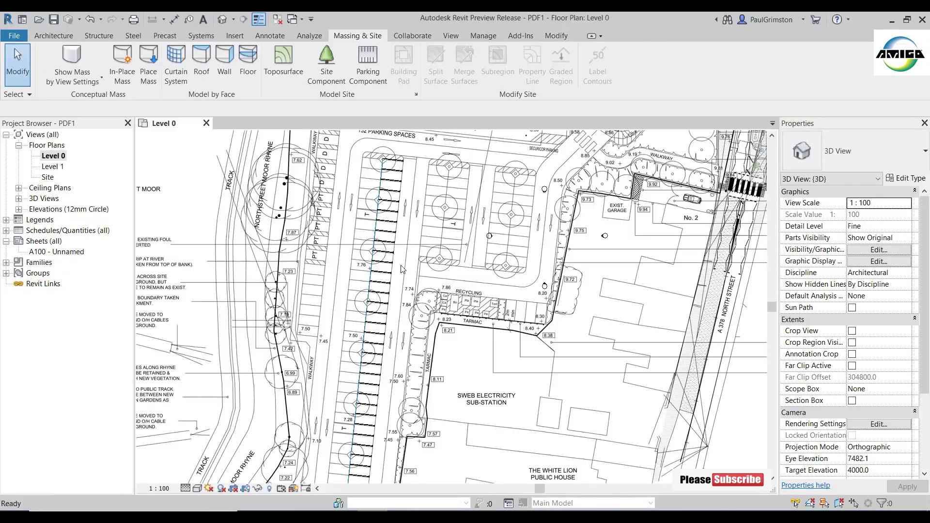
# Step: Set the draw layer of the linked site layout PDF to Foreground
pyautogui.scroll(-3, 468, 298)
pyautogui.moveTo(536, 293); pyautogui.dragTo(466, 314, button='middle')
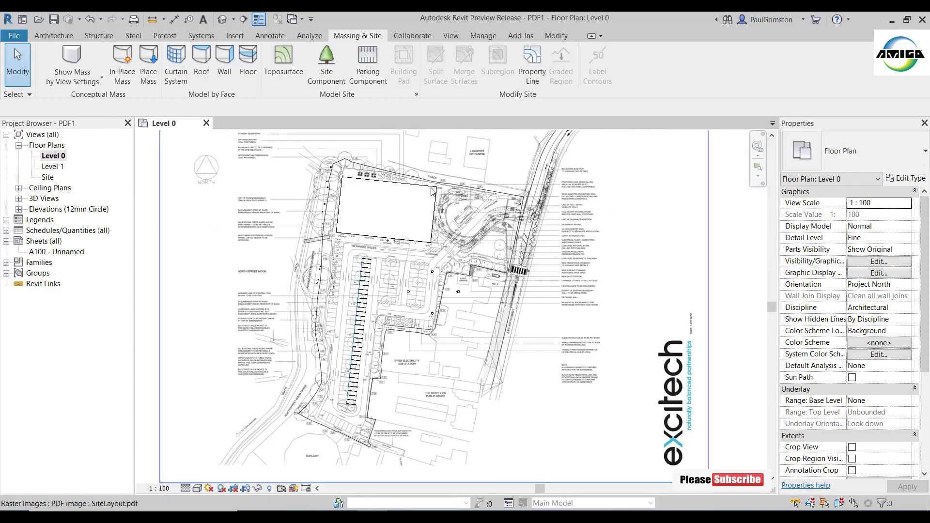
pyautogui.click(584, 184)
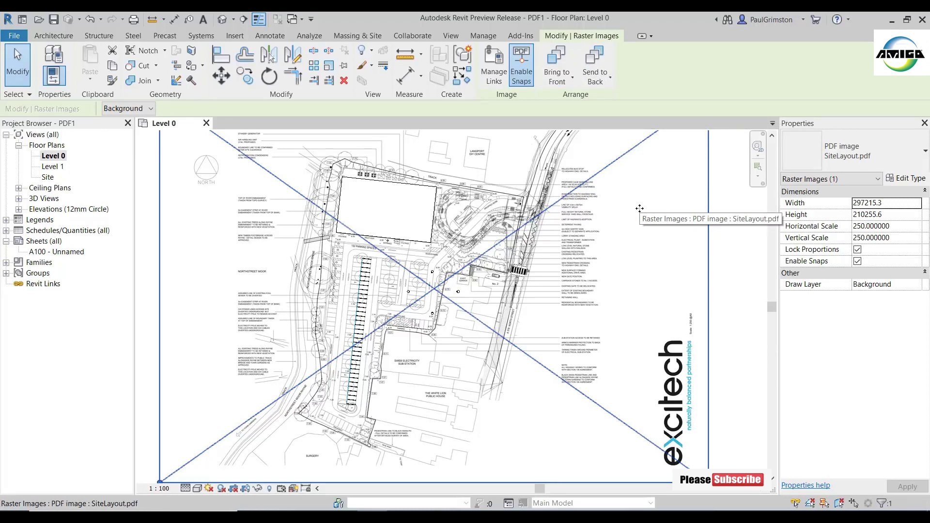
pyautogui.click(920, 286)
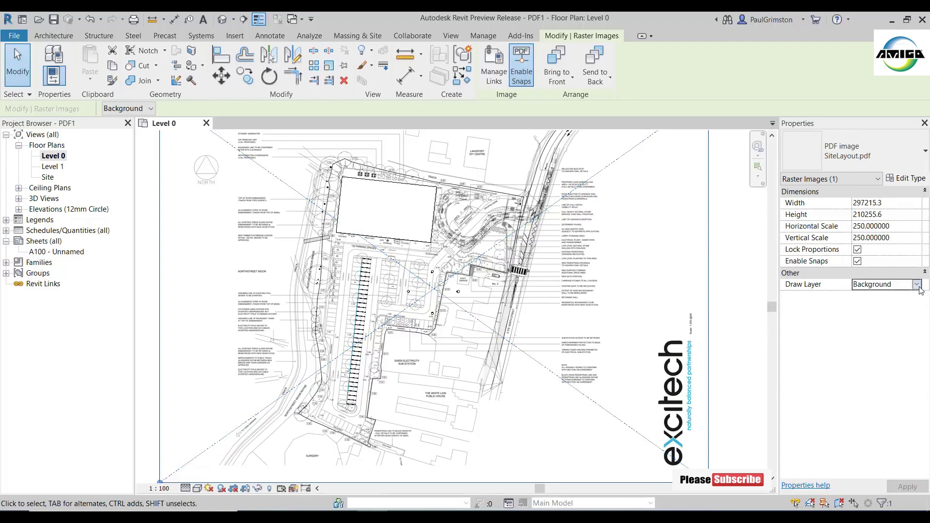
pyautogui.click(917, 285)
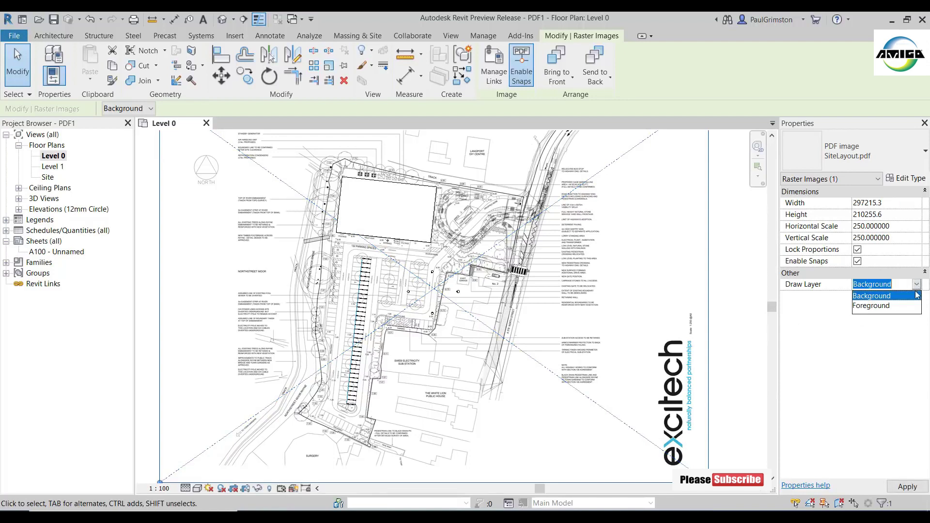
pyautogui.click(884, 307)
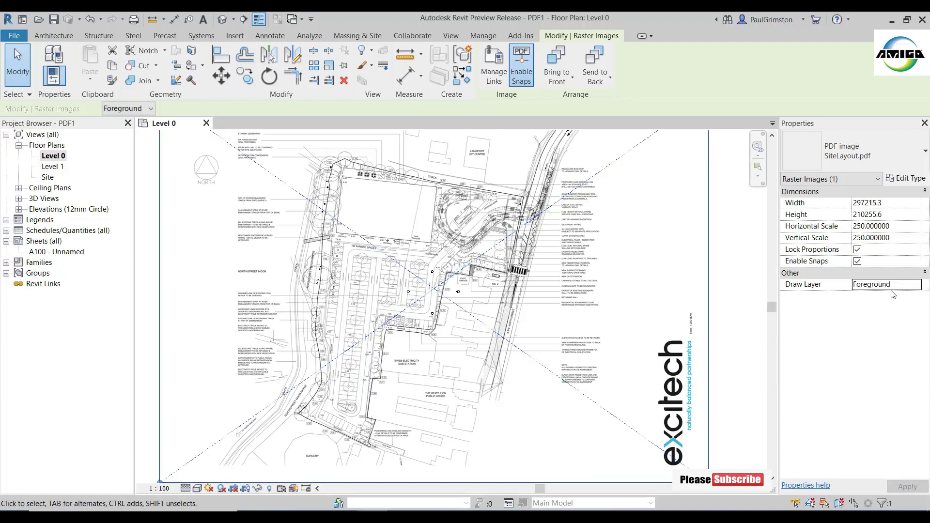
# Step: Return the linked PDF's draw layer to Background and deselect it
pyautogui.click(919, 287)
pyautogui.click(917, 285)
pyautogui.click(894, 296)
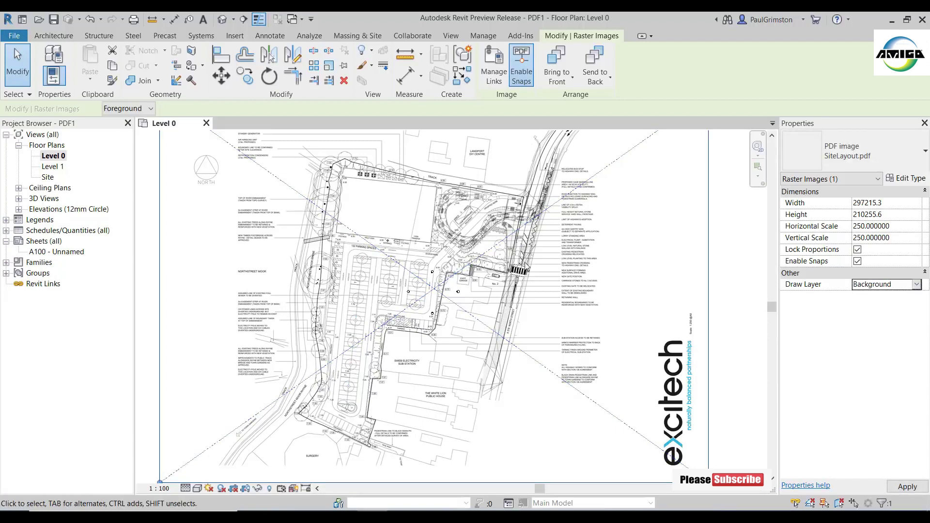
pyautogui.click(726, 219)
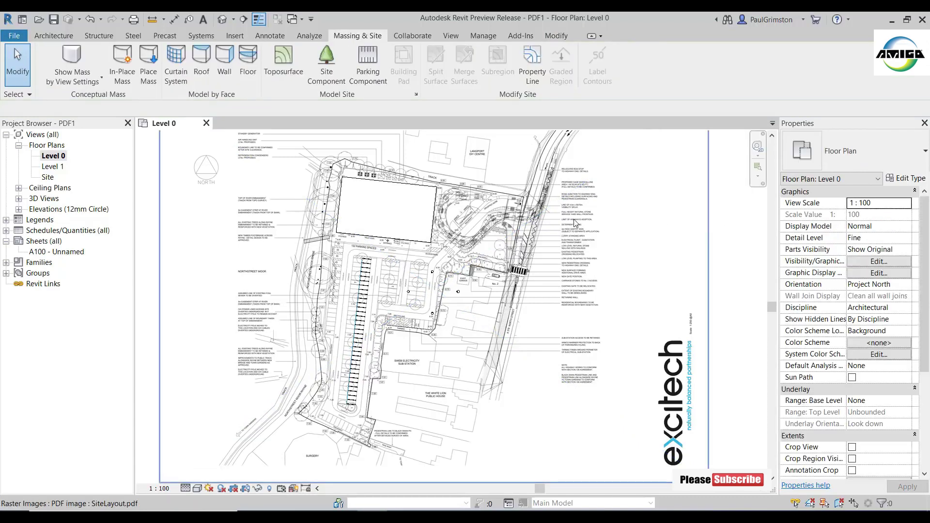
# Step: In Manage Links, reload the SiteLayout.pdf link from SiteLayout_OP1.pdf in Documents, using page 1 at 150 DPI
pyautogui.click(641, 229)
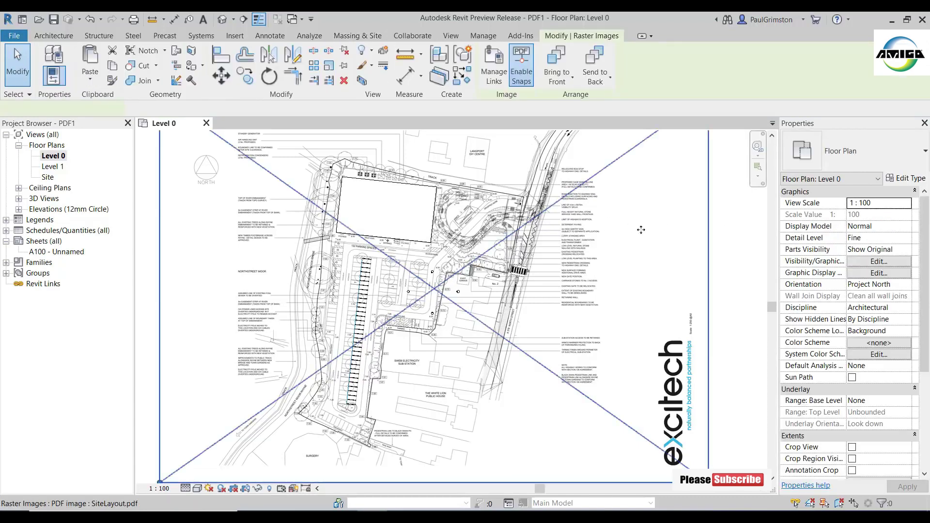
pyautogui.click(492, 70)
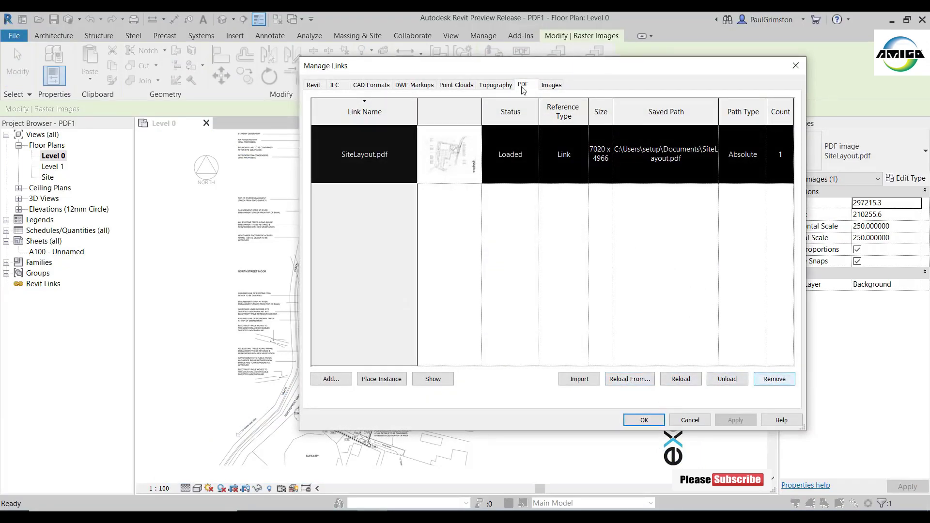
pyautogui.moveTo(509, 67); pyautogui.dragTo(401, 49)
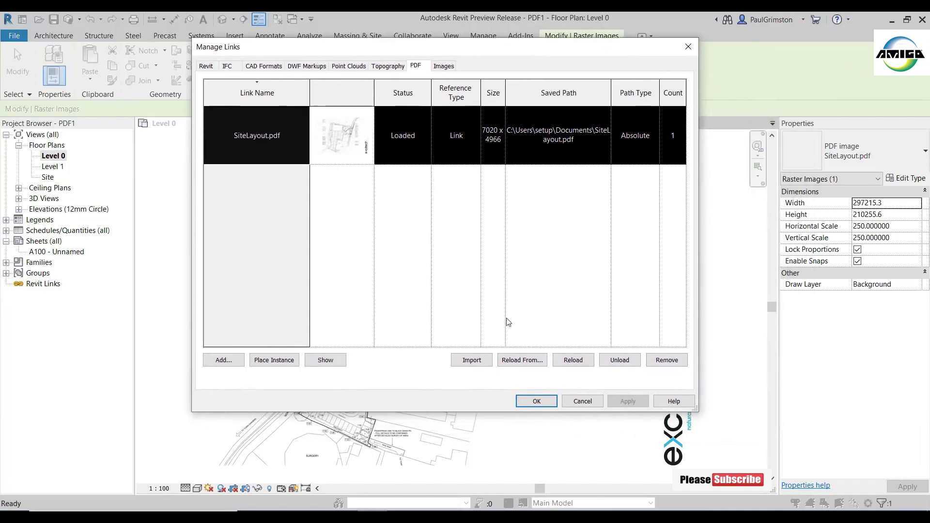
pyautogui.moveTo(513, 50); pyautogui.dragTo(576, 54)
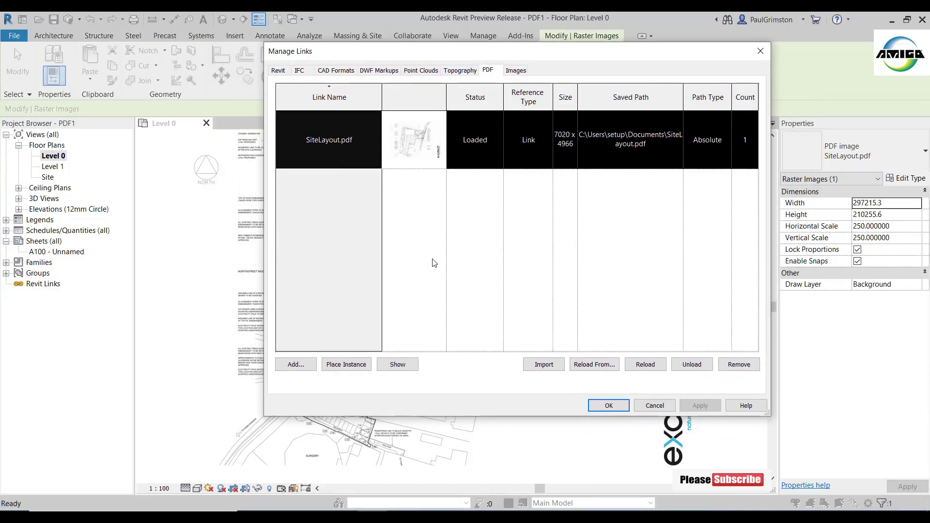
pyautogui.click(595, 364)
pyautogui.click(368, 220)
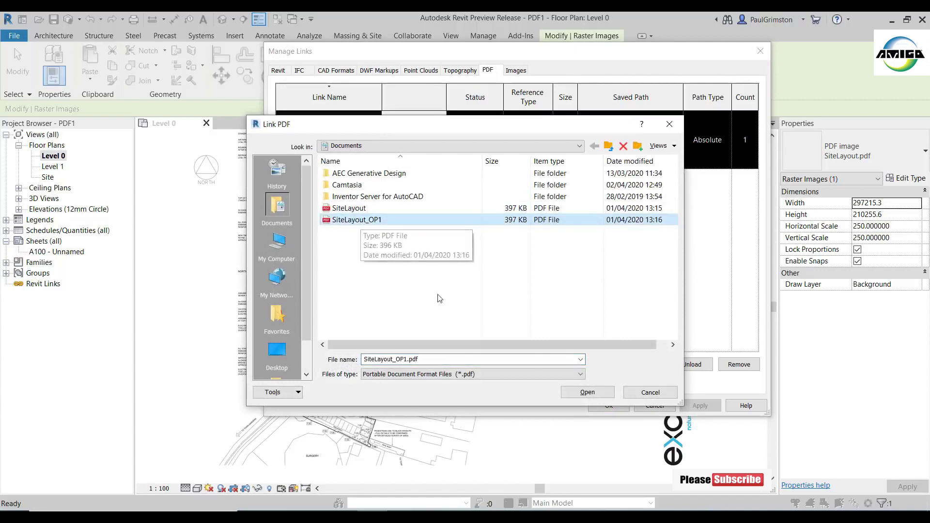
pyautogui.click(588, 392)
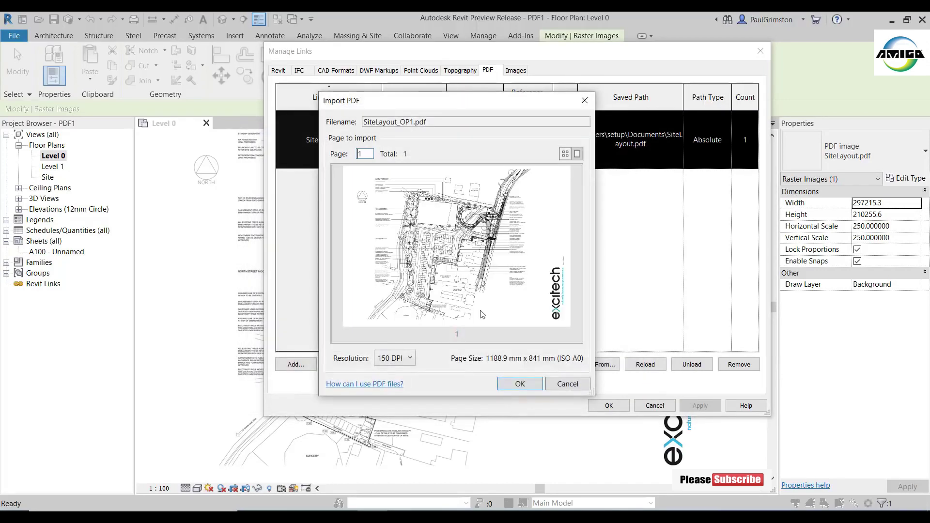
pyautogui.click(519, 385)
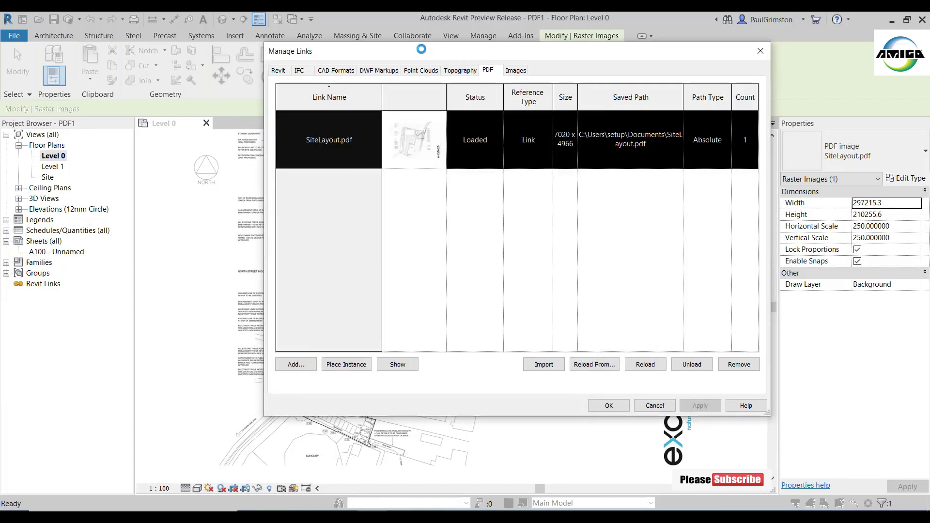
# Step: Apply the replaced PDF link, close Manage Links and examine the parking area of the reloaded layout
pyautogui.moveTo(418, 53)
pyautogui.mouseDown()
pyautogui.moveTo(628, 79)
pyautogui.moveTo(626, 70)
pyautogui.mouseUp()
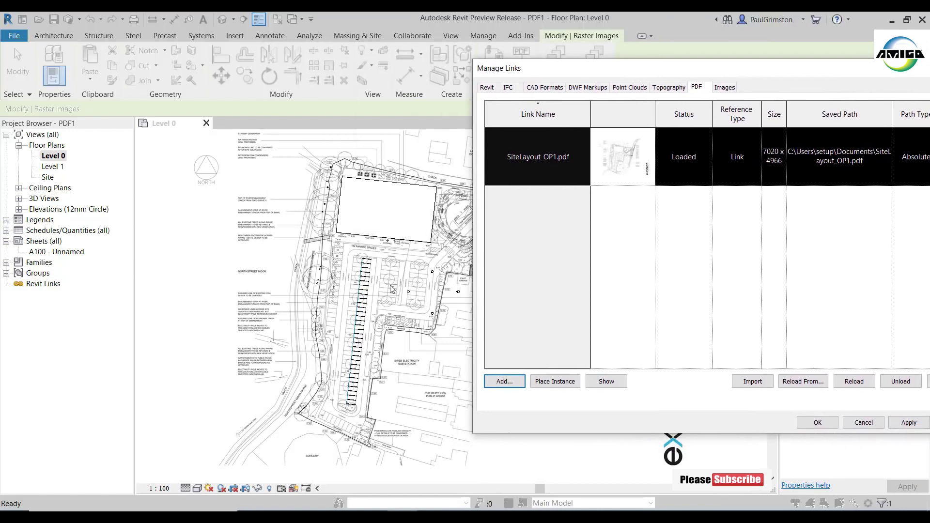
pyautogui.click(911, 423)
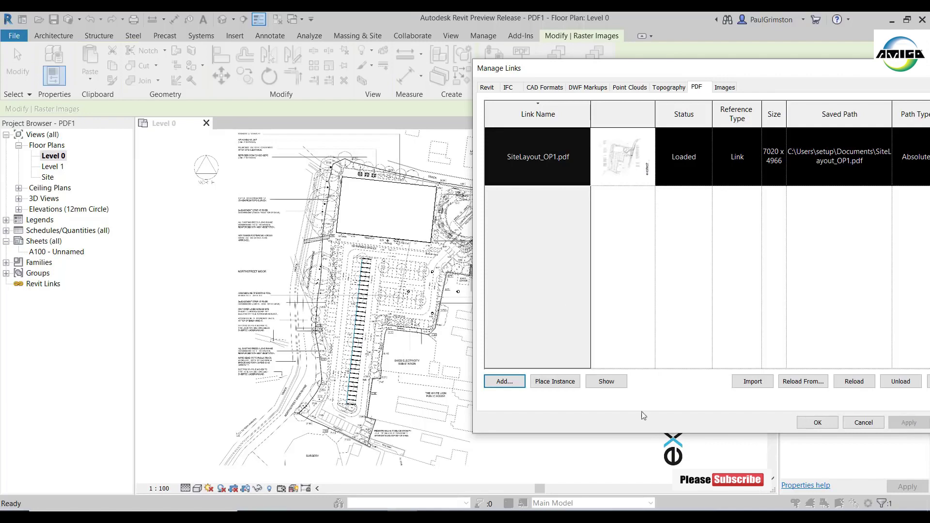
pyautogui.click(818, 422)
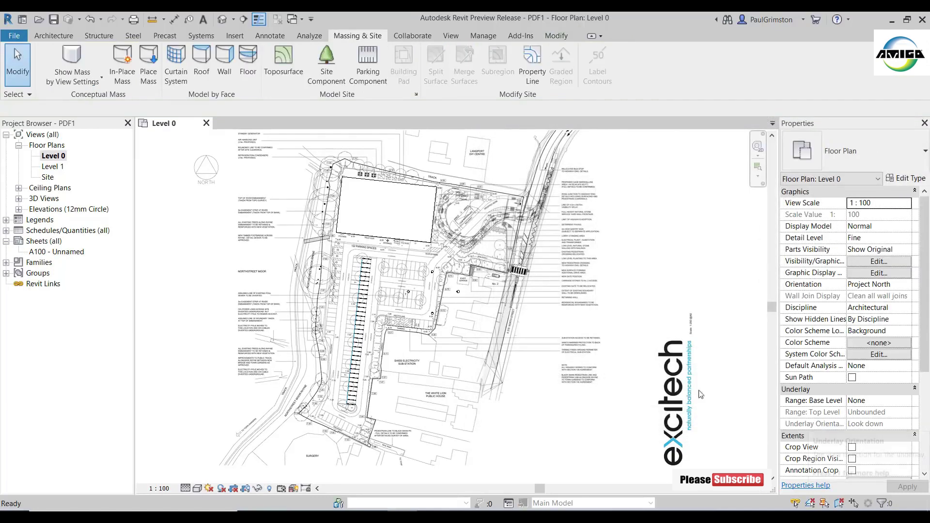
pyautogui.scroll(5, 389, 287)
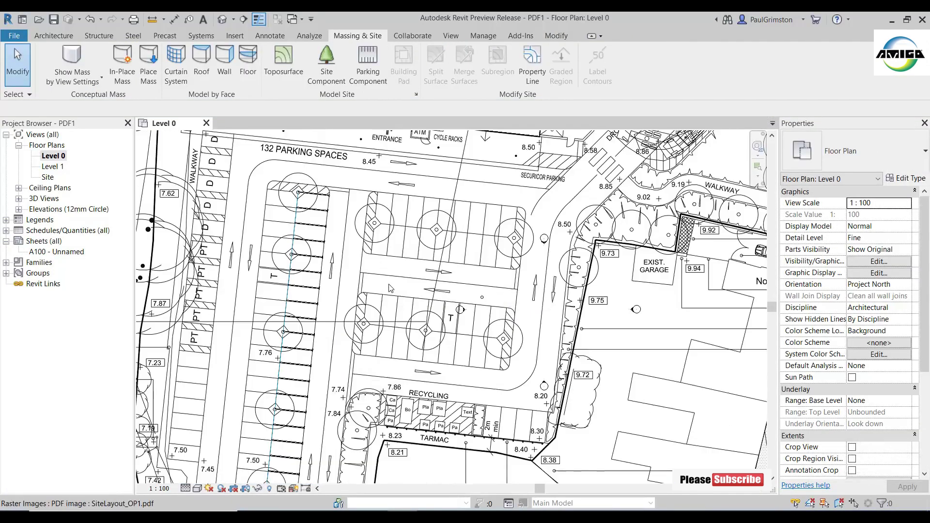
# Step: Examine the reloaded site layout as a whole, from the parking bays out to the sheet's surrounding notes
pyautogui.scroll(2, 390, 288)
pyautogui.scroll(-4, 400, 294)
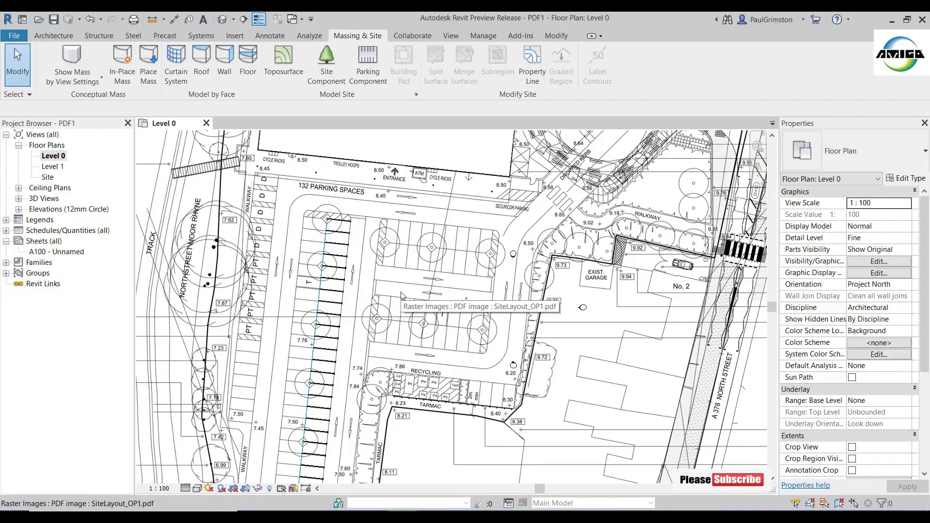
pyautogui.scroll(-2, 385, 262)
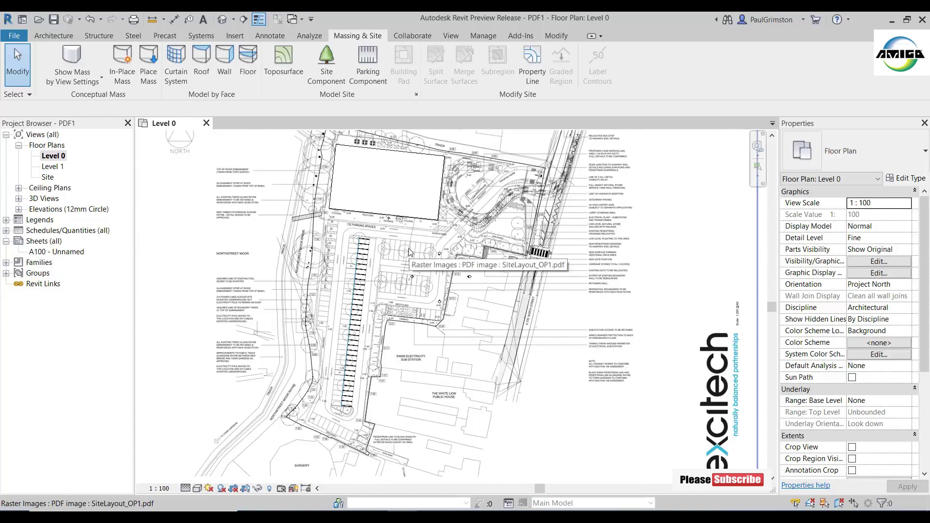
pyautogui.scroll(-2, 412, 258)
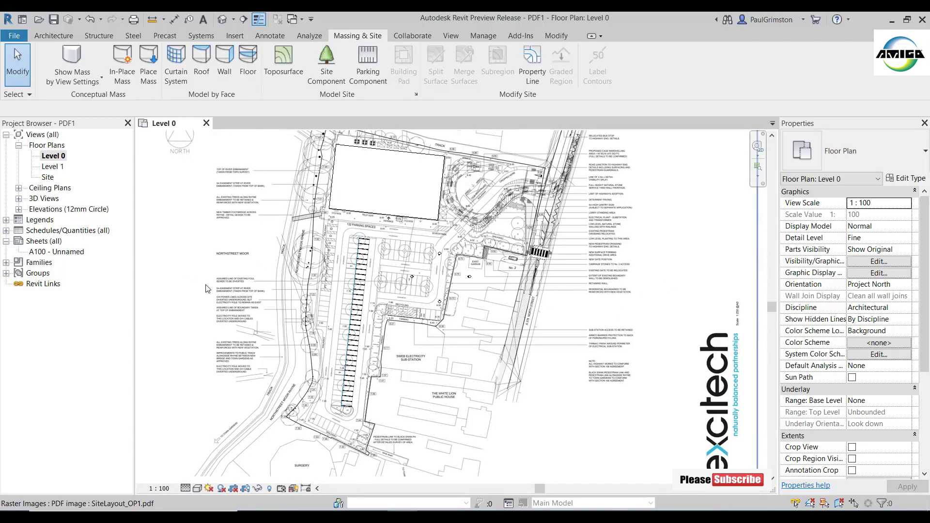
pyautogui.scroll(-1, 234, 307)
pyautogui.scroll(-1, 302, 307)
pyautogui.moveTo(584, 255); pyautogui.dragTo(632, 262, button='middle')
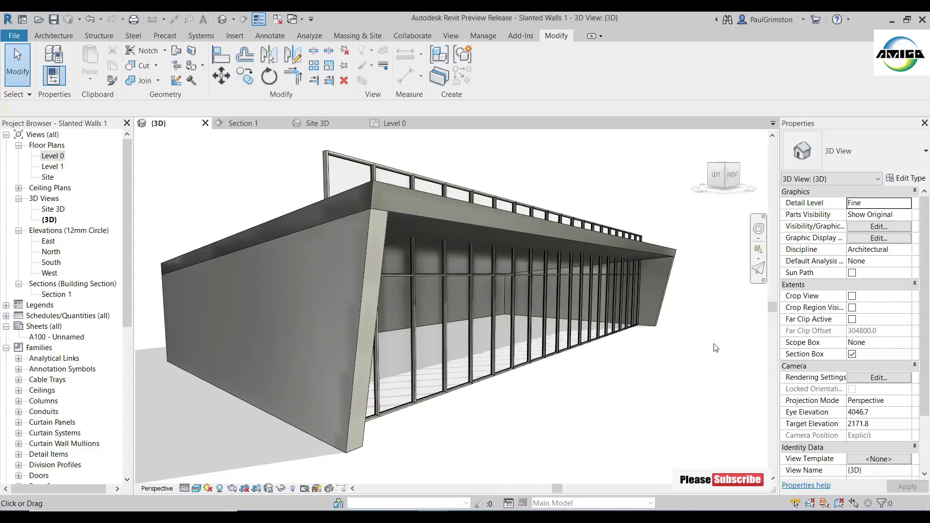
# Step: In the Slanted Walls 1 model, inspect the Cross-Section property of the glazed curtain wall and the end cladding wall
pyautogui.click(391, 178)
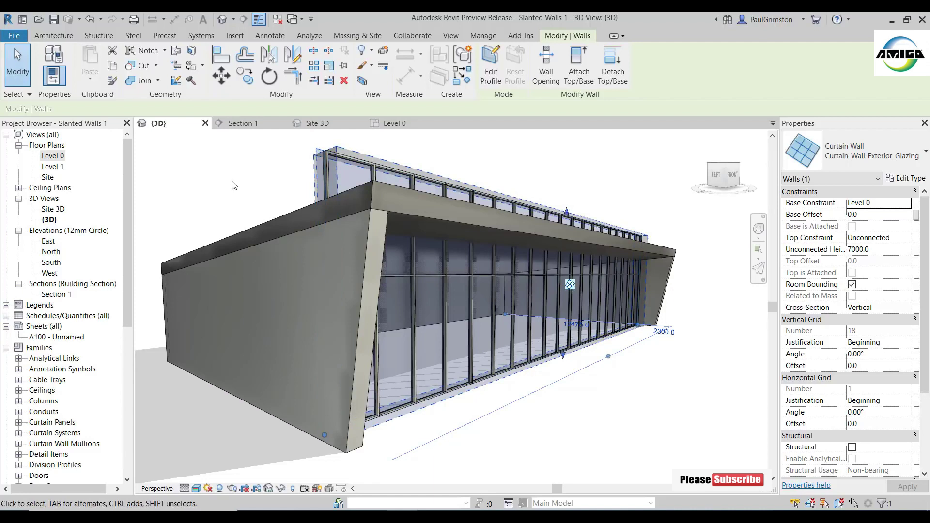
pyautogui.click(244, 301)
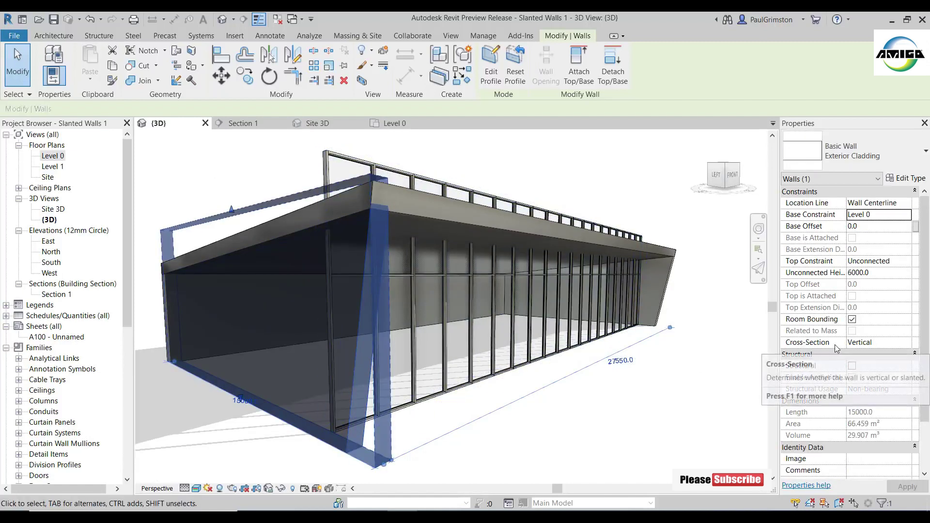
pyautogui.click(858, 348)
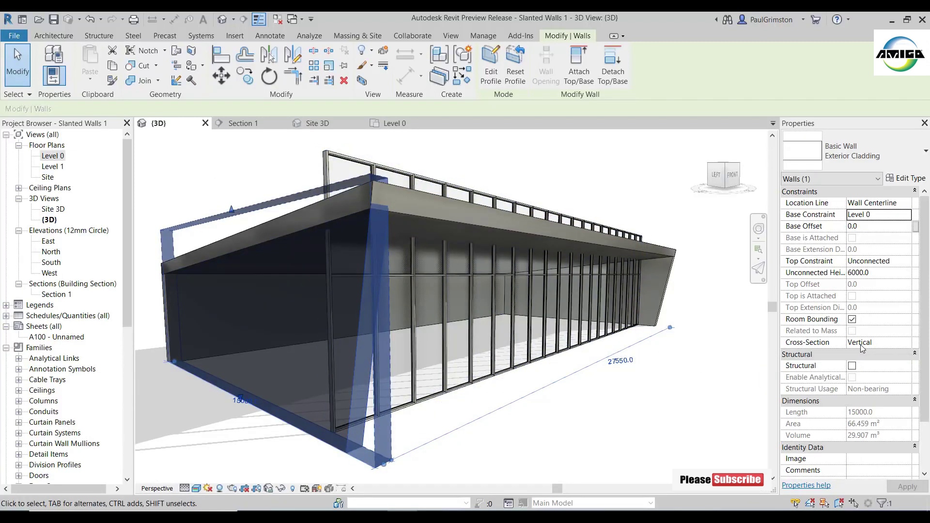
pyautogui.click(907, 343)
pyautogui.click(907, 343)
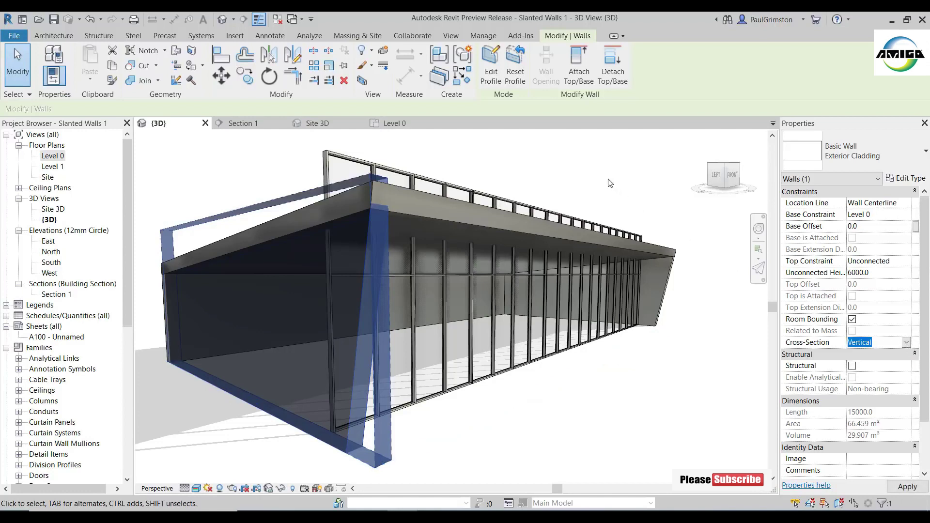
# Step: Set the front curtain wall's cross-section to Slanted, deleting the mullions that cannot be created
pyautogui.click(468, 190)
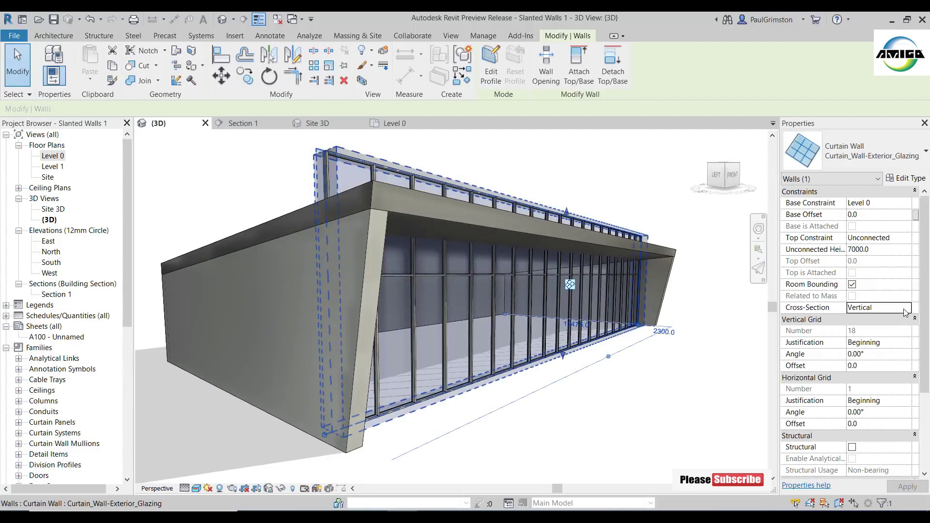
pyautogui.click(906, 307)
pyautogui.click(875, 321)
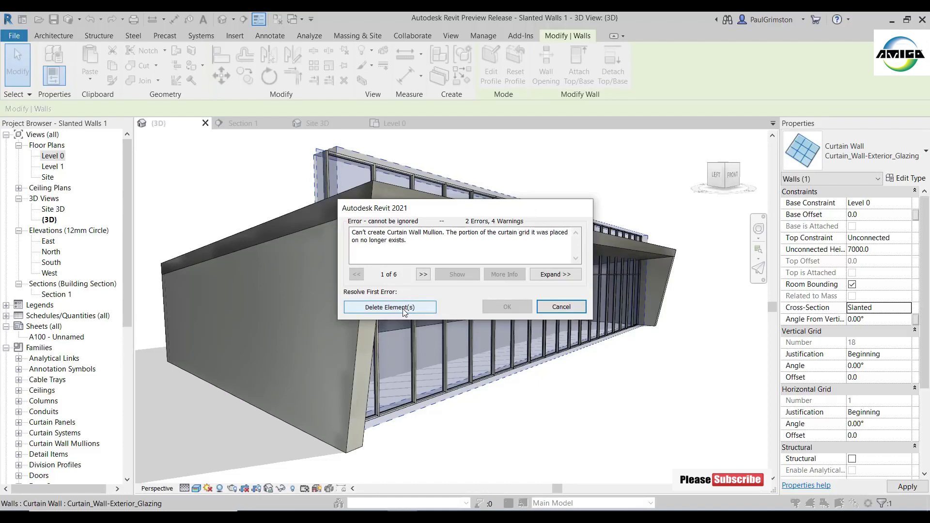
pyautogui.click(403, 308)
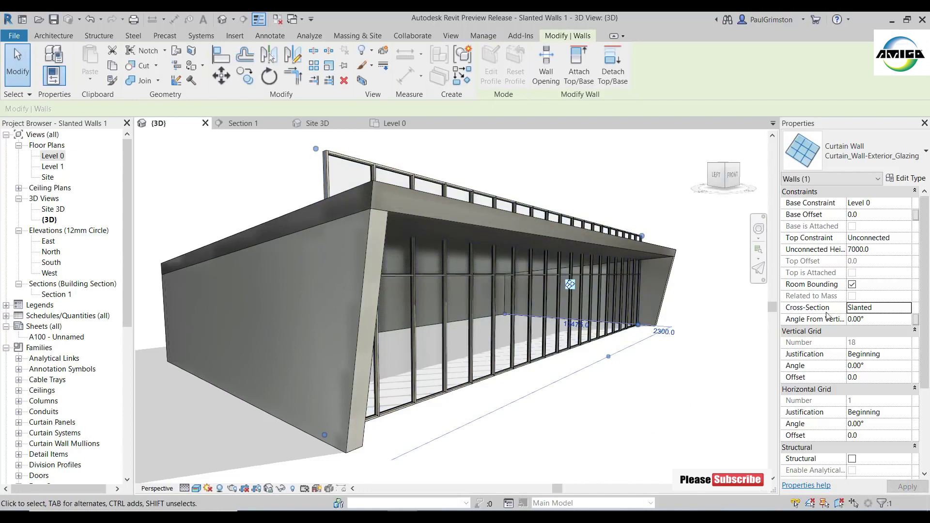
# Step: Set the curtain wall's angle from vertical to 5°, and pull its slant grip to about -14° with a height of about 7374
pyautogui.click(872, 320)
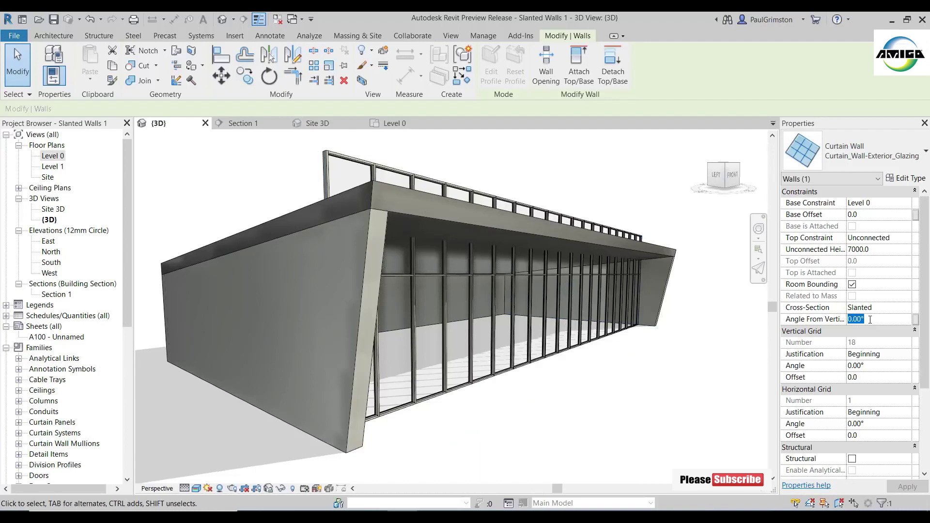
pyautogui.write('5')
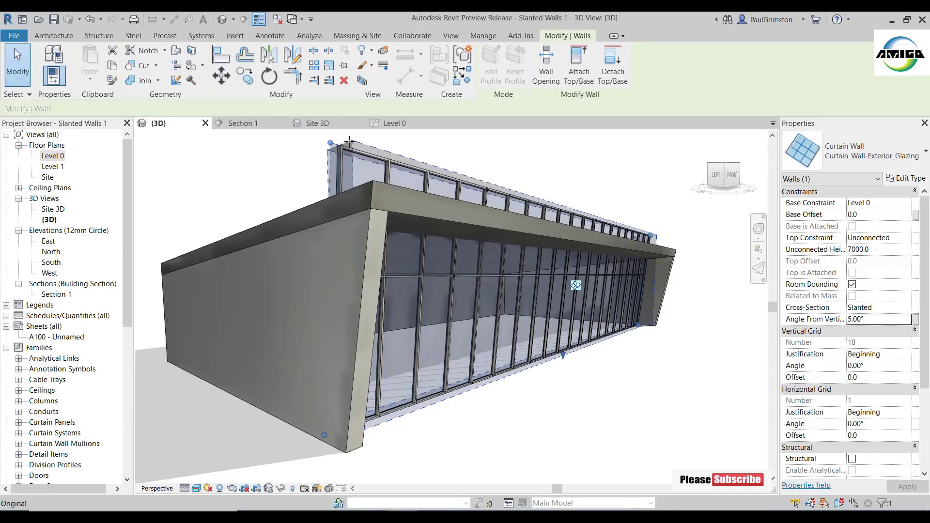
pyautogui.moveTo(332, 144); pyautogui.dragTo(279, 149)
pyautogui.moveTo(423, 138); pyautogui.dragTo(423, 137)
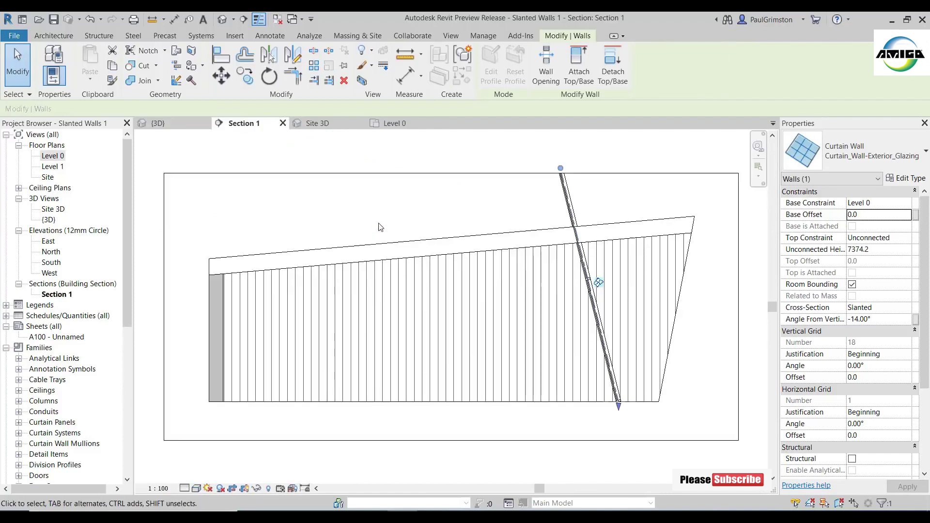
# Step: In the Section 1 view, adjust the curtain wall's slant grip to about 8.7° from vertical and a height of about 6326
pyautogui.moveTo(560, 168); pyautogui.dragTo(691, 235)
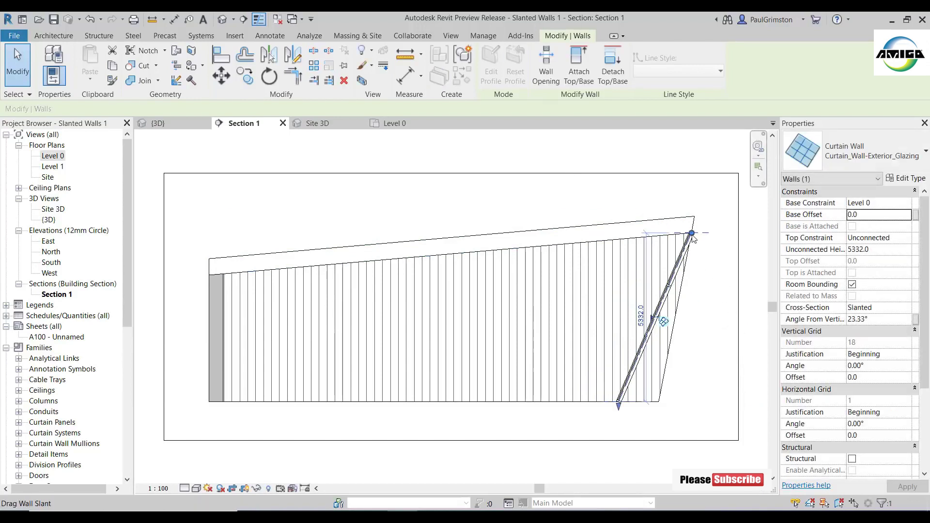
pyautogui.moveTo(691, 234); pyautogui.dragTo(708, 256)
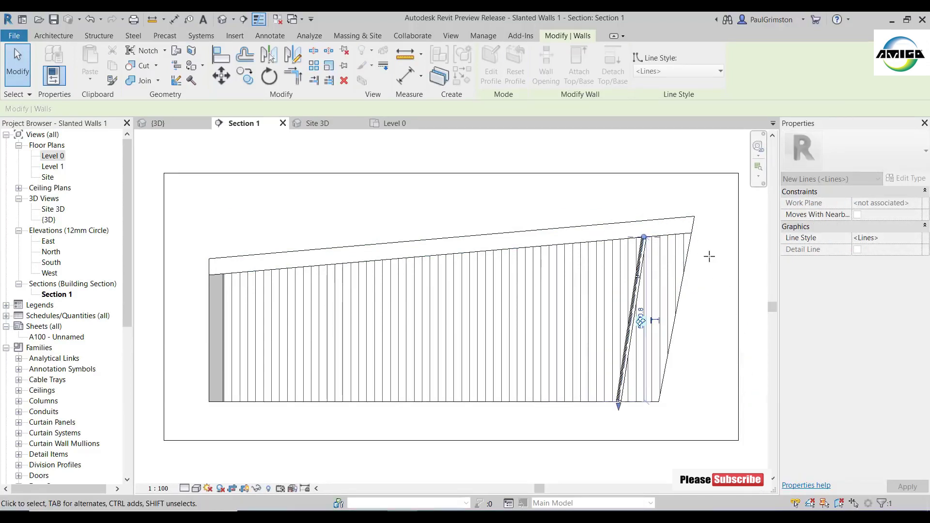
pyautogui.moveTo(642, 232); pyautogui.dragTo(712, 216)
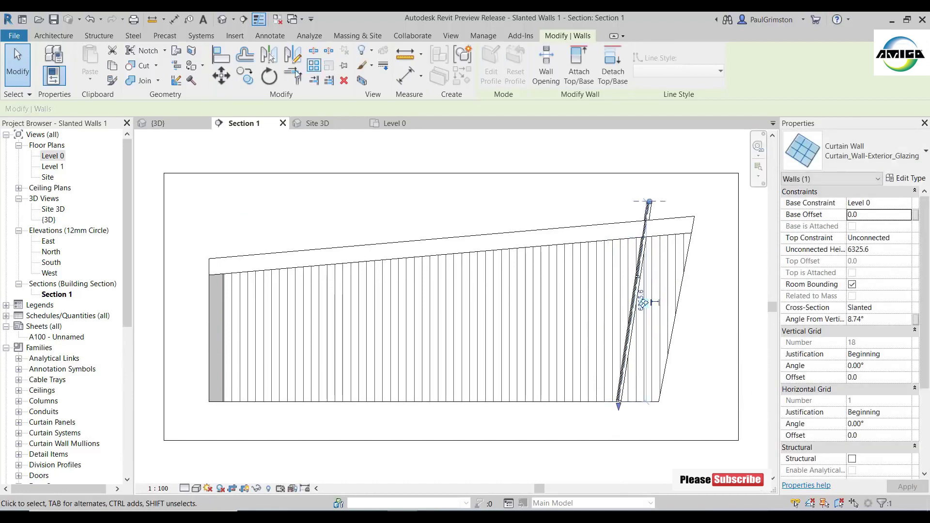
# Step: In the {3D} view, attach the curtain wall's top to the pitched roof and delete the mullions that cannot be created
pyautogui.click(177, 119)
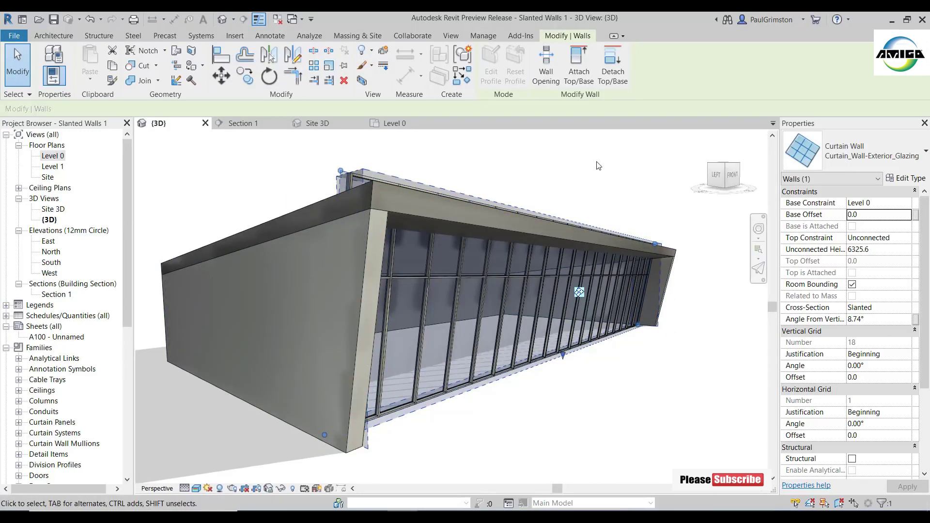
pyautogui.click(578, 72)
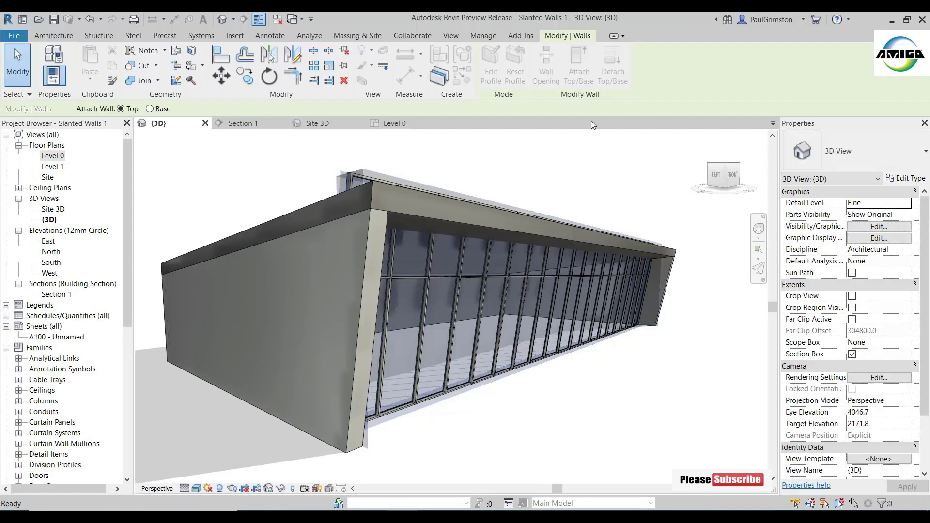
pyautogui.click(301, 210)
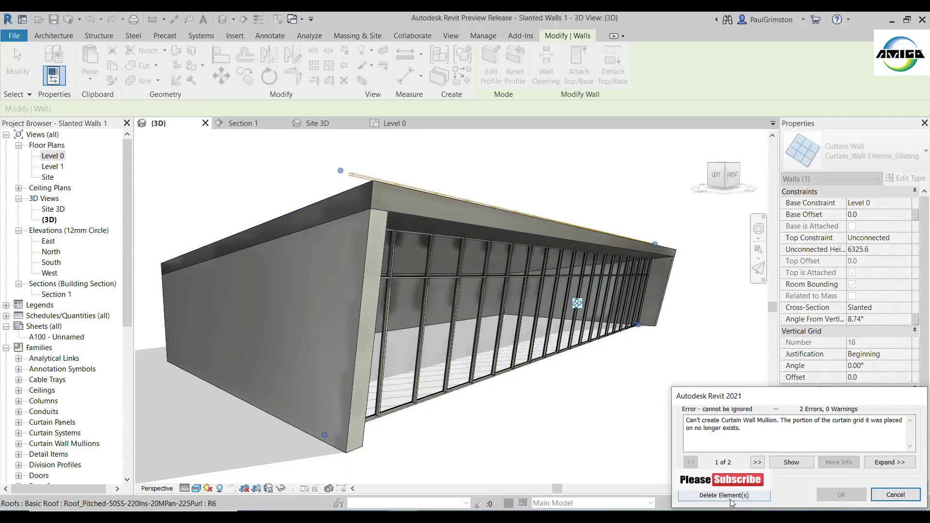
pyautogui.click(730, 496)
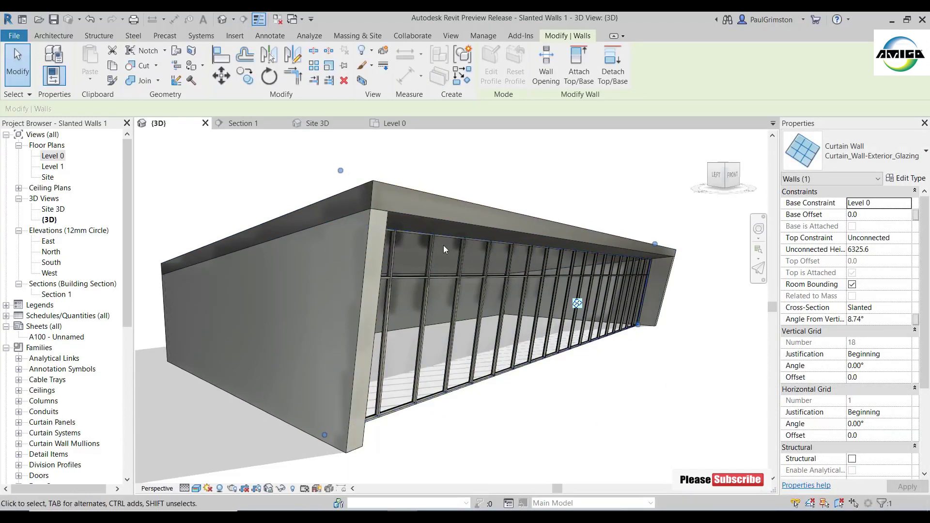
# Step: Set the attached curtain wall's angle from vertical to 10°
pyautogui.click(881, 318)
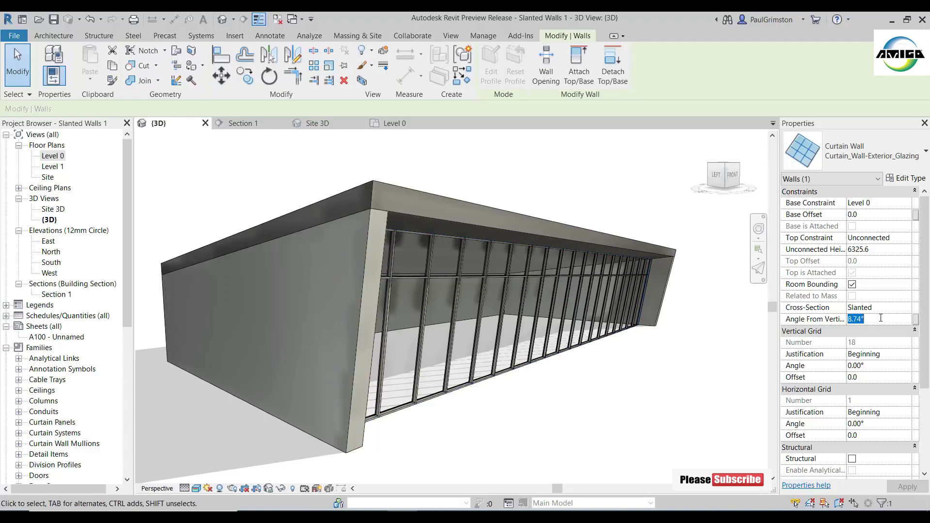
pyautogui.write('10')
pyautogui.press('Return')
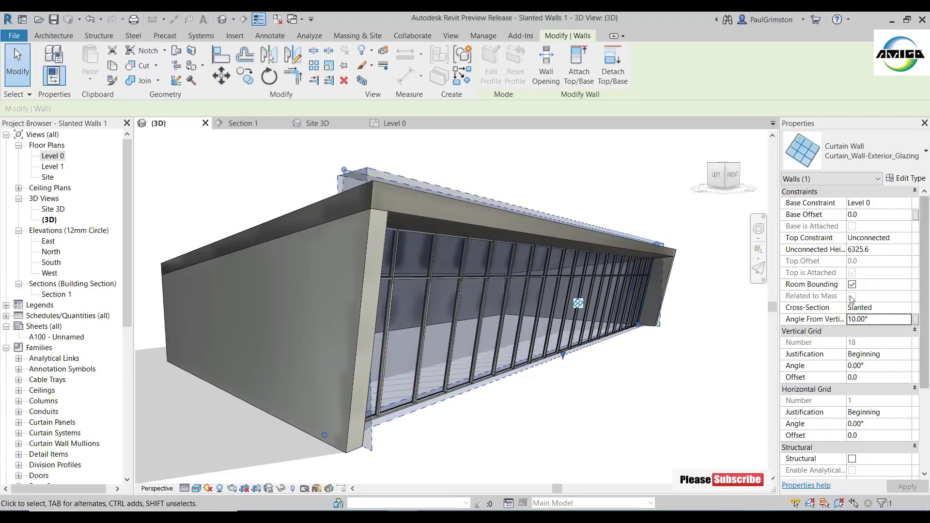
# Step: Reverse the curtain wall's lean by setting its angle from vertical to -10°
pyautogui.click(885, 320)
pyautogui.write('-')
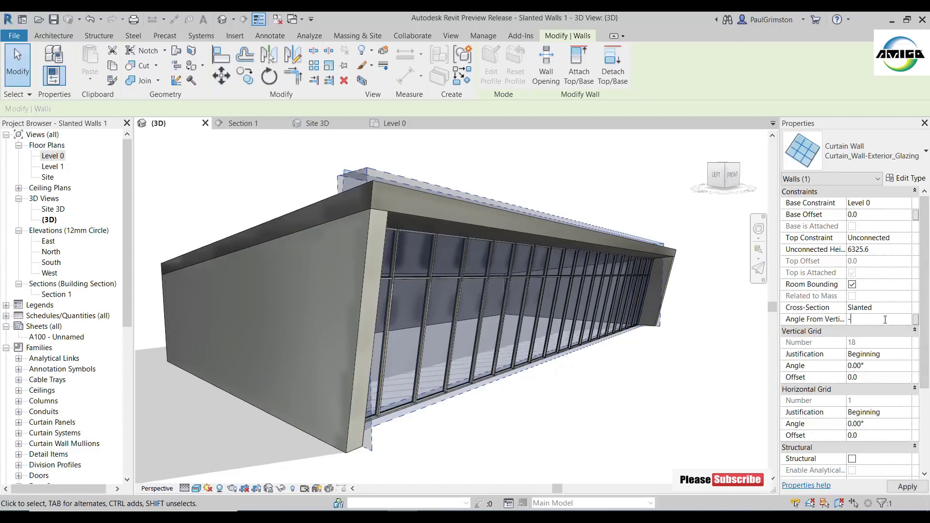
pyautogui.write('10')
pyautogui.press('Return')
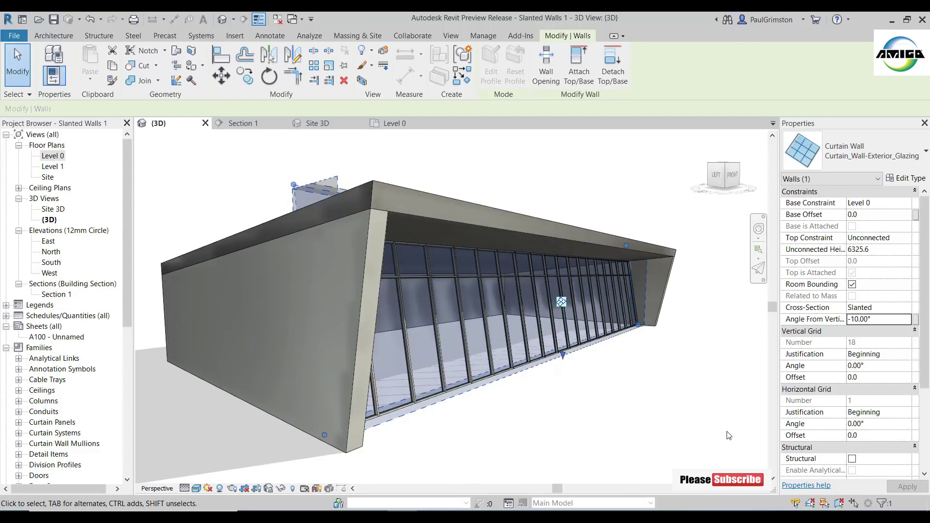
# Step: Return the curtain wall's angle from vertical to positive 10°, deselect it and inspect the outward-leaning glazing
pyautogui.doubleClick(873, 321)
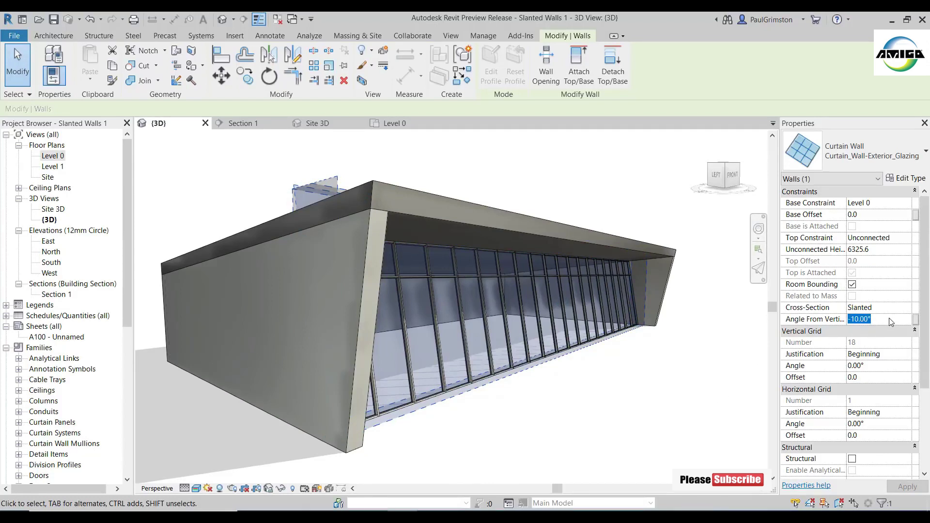
pyautogui.write('10')
pyautogui.press('Return')
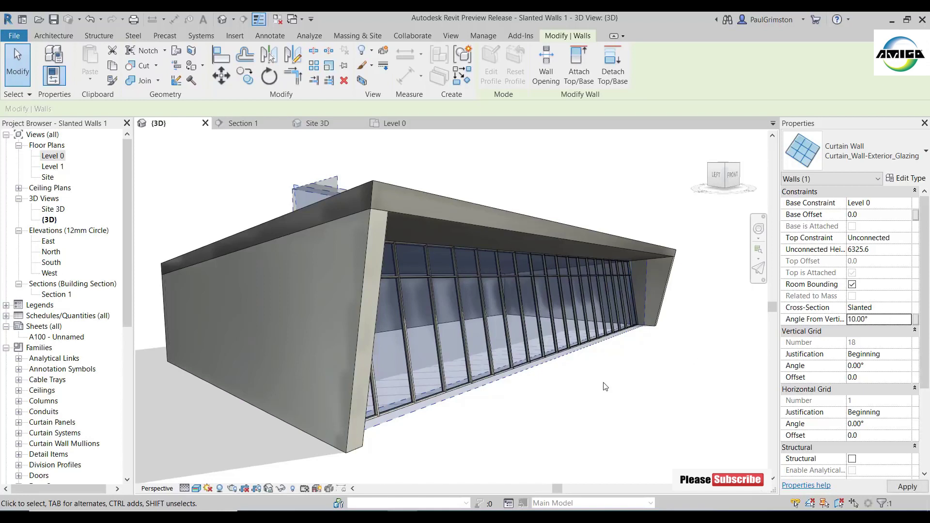
pyautogui.click(659, 390)
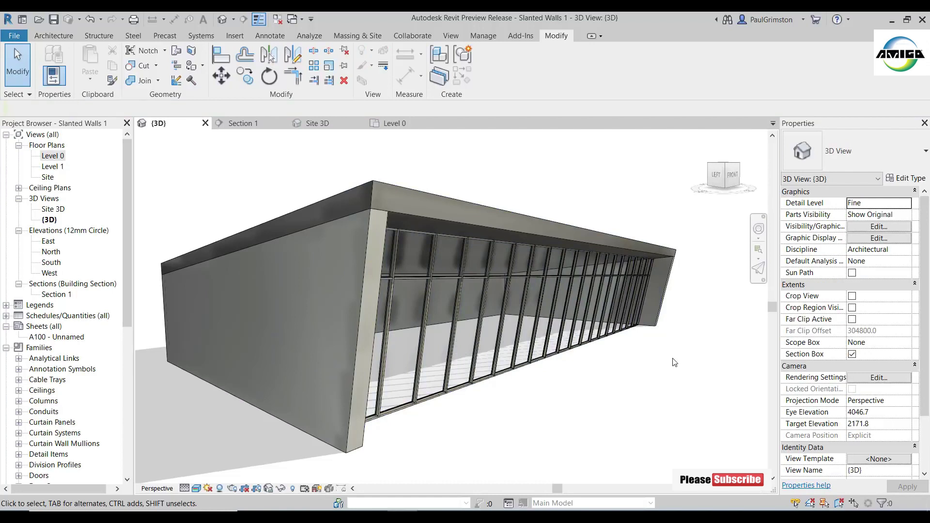
pyautogui.moveTo(675, 363)
pyautogui.keyDown('shift'); pyautogui.mouseDown(button='middle')
pyautogui.moveTo(685, 332)
pyautogui.moveTo(717, 367)
pyautogui.moveTo(712, 375)
pyautogui.moveTo(706, 365)
pyautogui.moveTo(667, 371)
pyautogui.mouseUp(button='middle'); pyautogui.keyUp('shift')
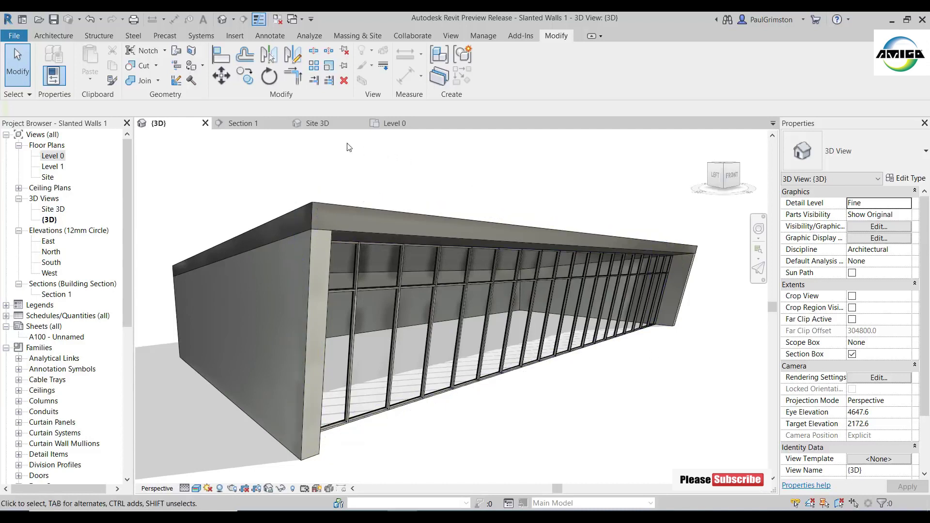
# Step: In the Site 3D view, set both curved walls of the oval enclosure to a Slanted cross-section at 10° from vertical
pyautogui.click(318, 123)
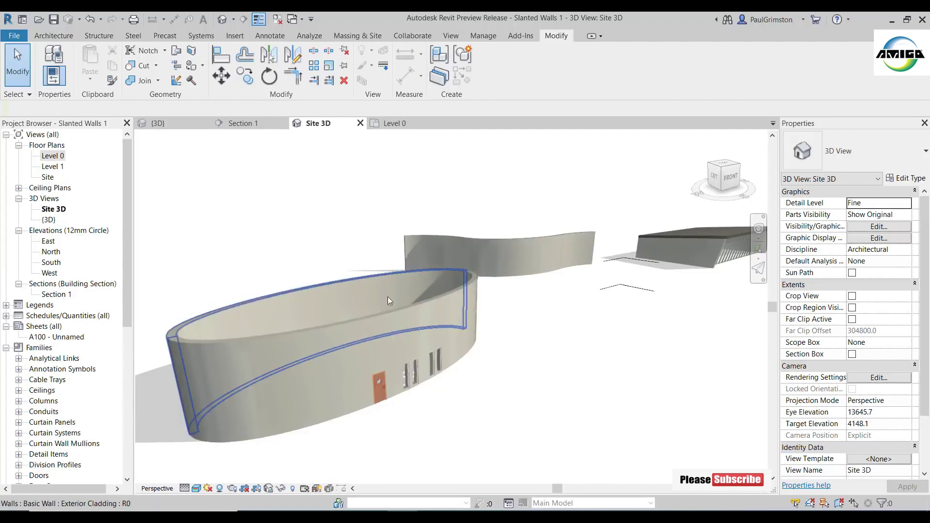
pyautogui.click(381, 322)
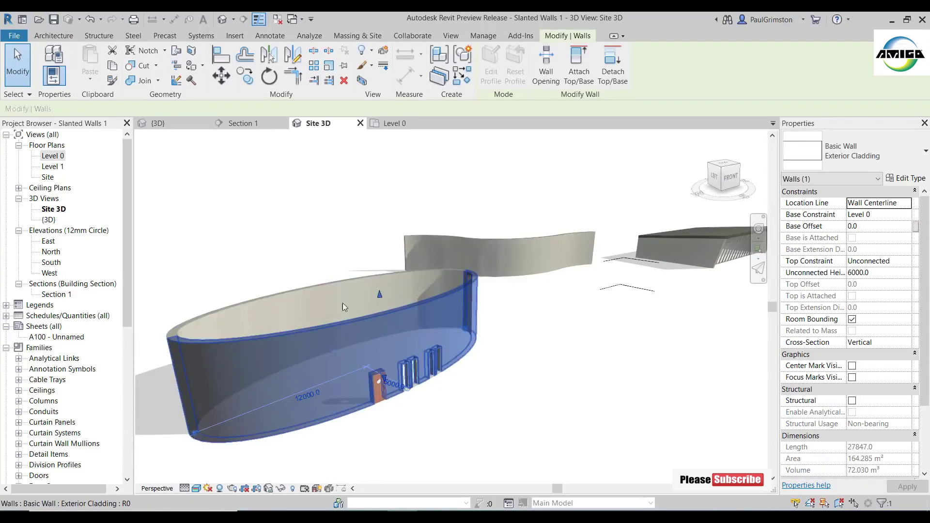
pyautogui.keyDown('ctrl'); pyautogui.click(289, 297); pyautogui.keyUp('ctrl')
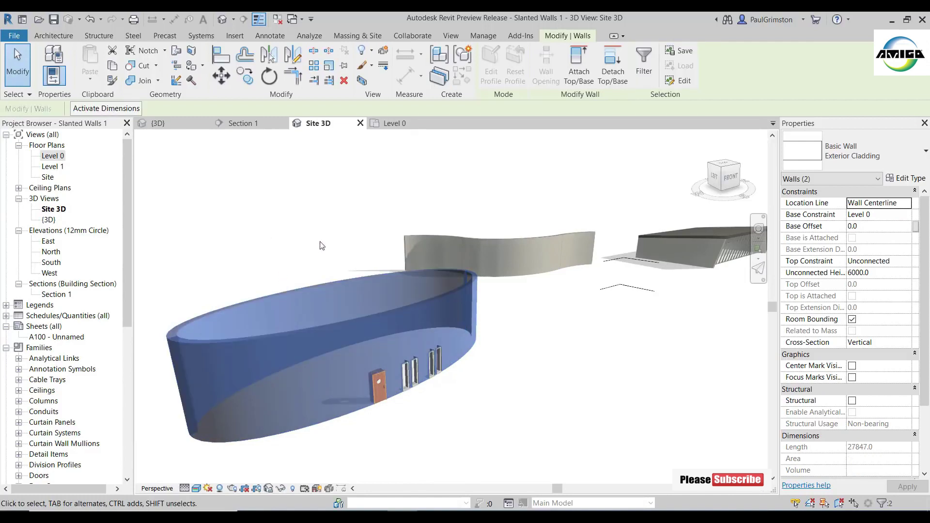
pyautogui.click(892, 342)
pyautogui.click(907, 343)
pyautogui.click(879, 354)
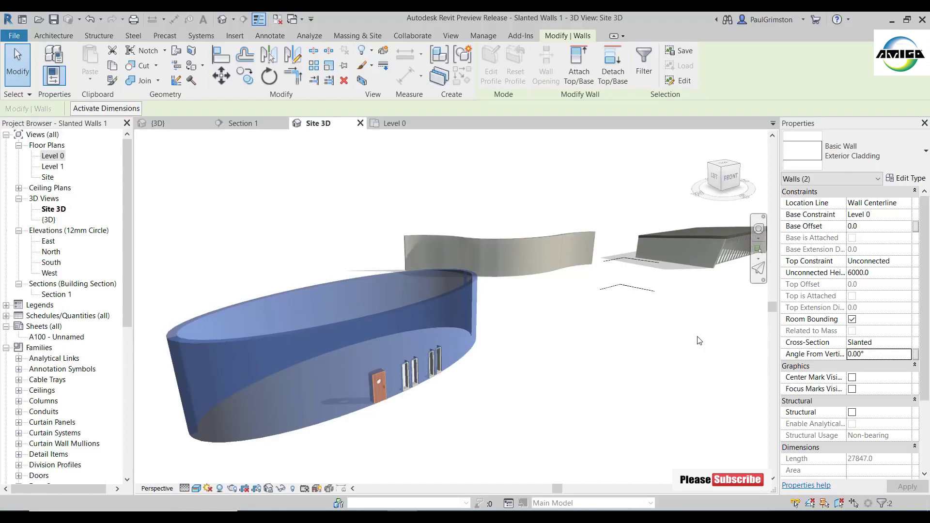
pyautogui.click(902, 352)
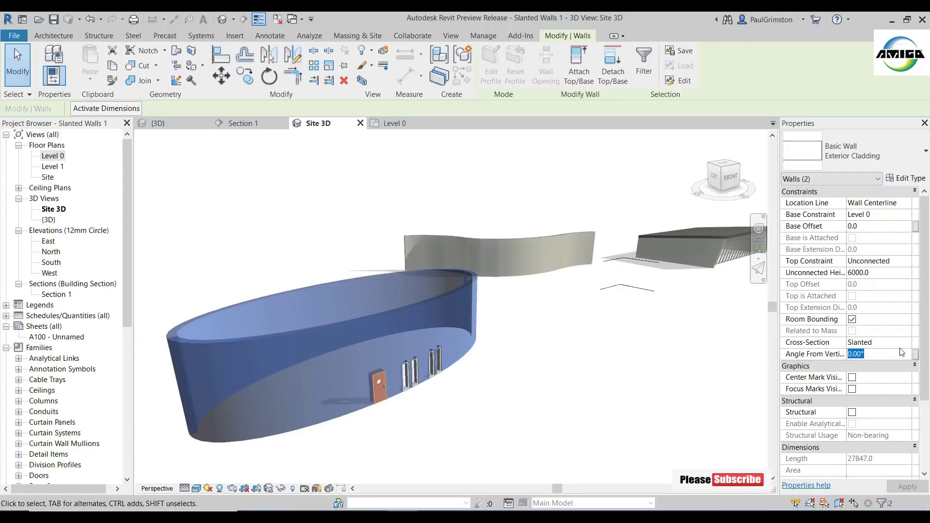
pyautogui.write('10')
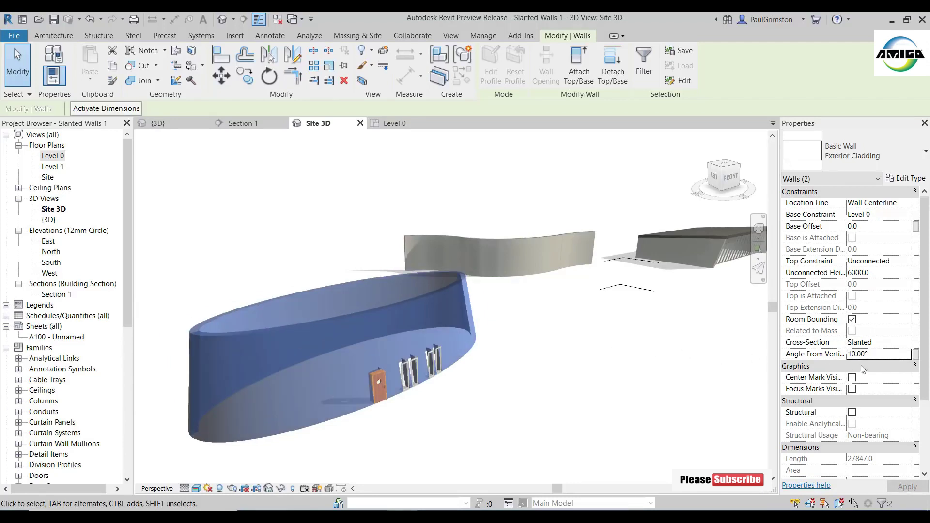
# Step: Set both curved walls of the oval enclosure to an angle from vertical of -15°
pyautogui.click(886, 355)
pyautogui.write('-15')
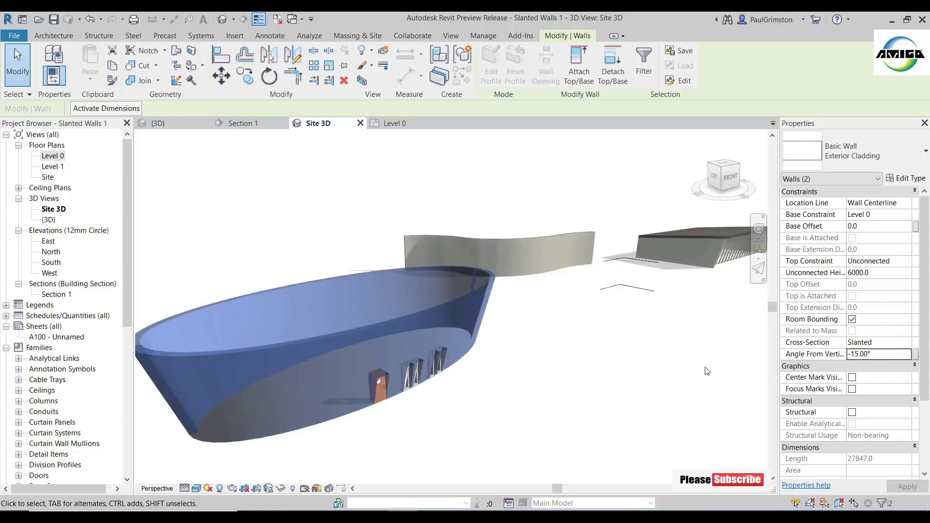
pyautogui.click(701, 398)
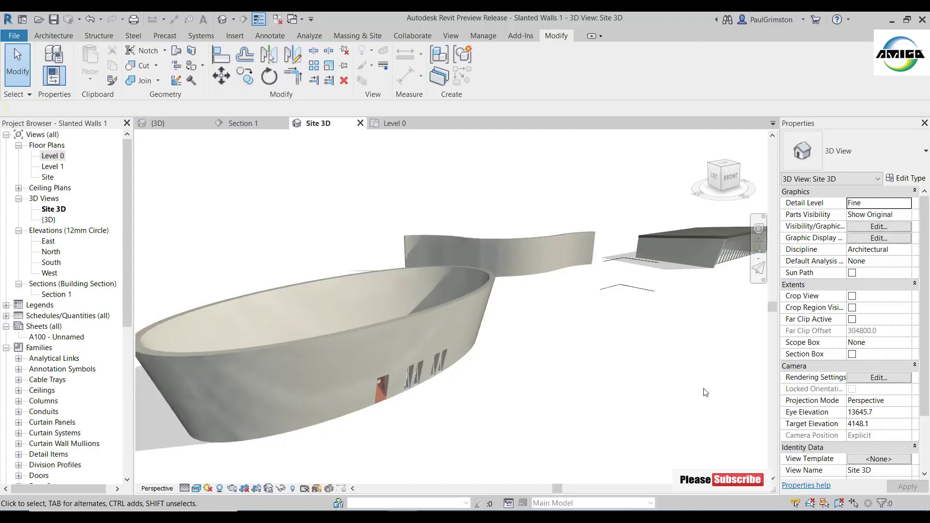
# Step: Set all three segments of the S-shaped cladding wall to a Slanted cross-section at 10° from vertical
pyautogui.click(438, 237)
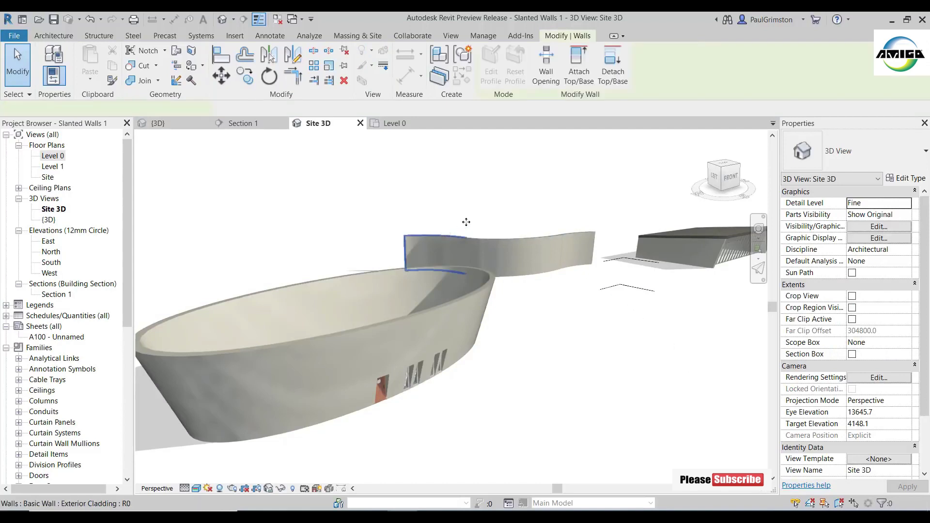
pyautogui.keyDown('ctrl'); pyautogui.click(498, 237); pyautogui.keyUp('ctrl')
pyautogui.keyDown('ctrl'); pyautogui.click(574, 235); pyautogui.keyUp('ctrl')
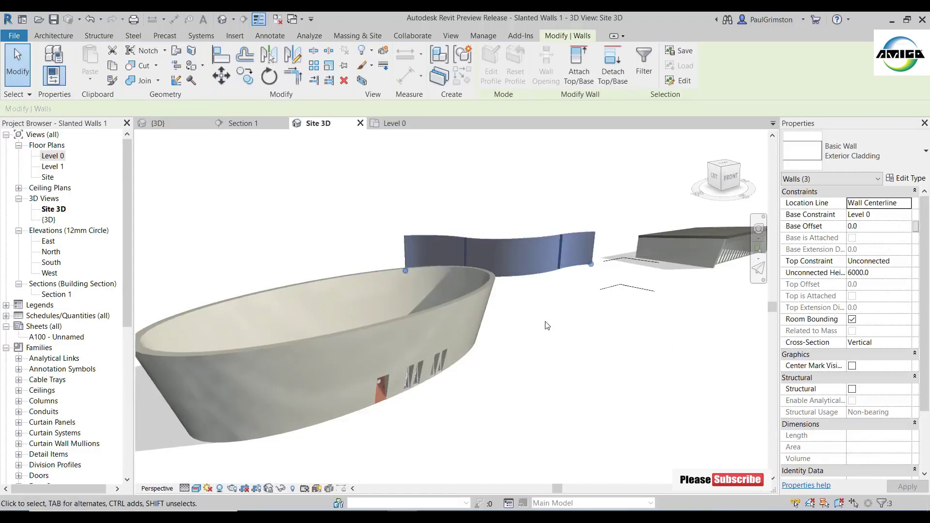
pyautogui.keyDown('shift'); pyautogui.moveTo(521, 344); pyautogui.dragTo(664, 385, button='middle'); pyautogui.keyUp('shift')
pyautogui.click(907, 342)
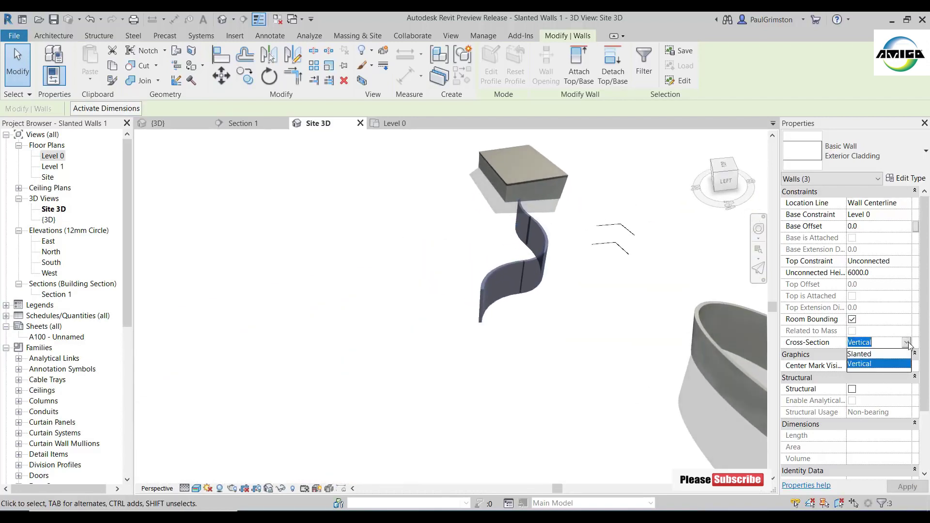
pyautogui.click(894, 354)
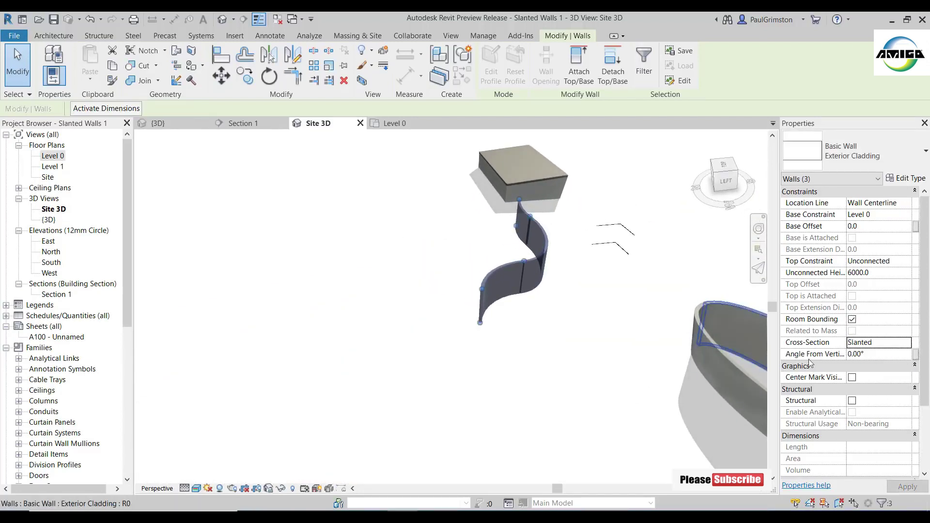
pyautogui.click(877, 354)
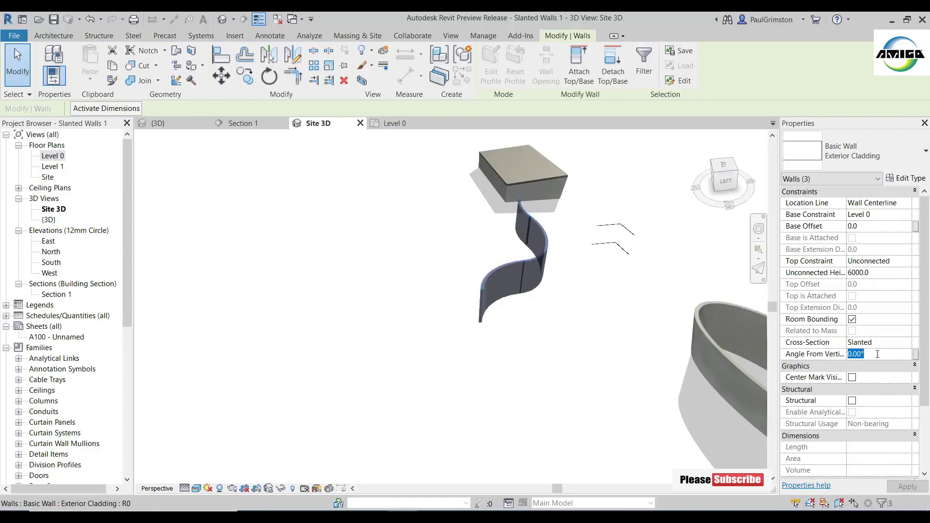
pyautogui.write('10')
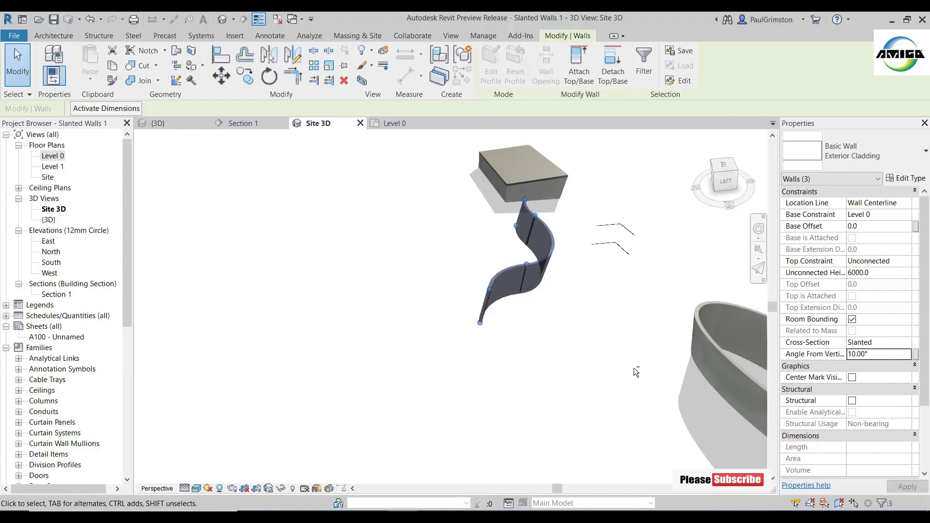
pyautogui.keyDown('shift'); pyautogui.moveTo(634, 368); pyautogui.dragTo(447, 386, button='middle'); pyautogui.keyUp('shift')
pyautogui.click(401, 408)
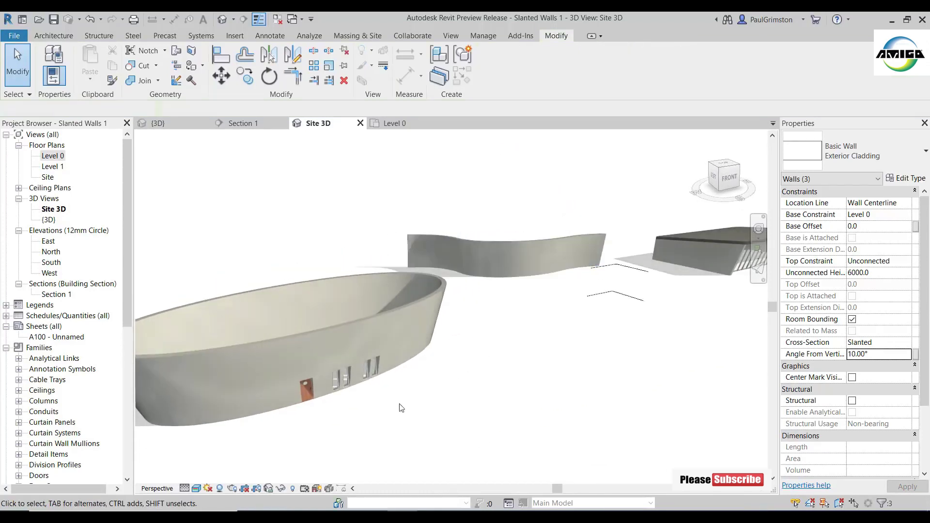
# Step: Examine up close how the door and windows sit in the slanted front wall of the oval enclosure
pyautogui.keyDown('shift'); pyautogui.moveTo(401, 408); pyautogui.dragTo(361, 359, button='middle'); pyautogui.keyUp('shift')
pyautogui.scroll(5, 394, 388)
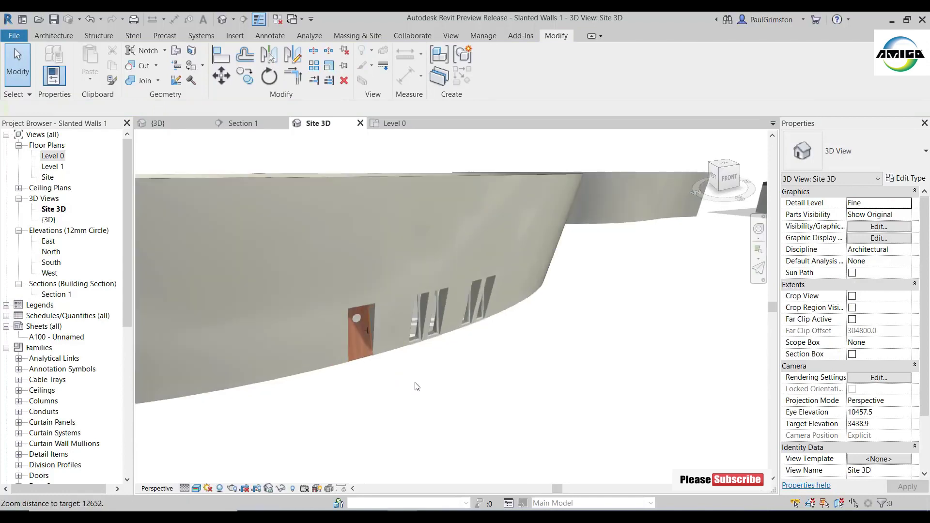
pyautogui.scroll(3, 322, 357)
pyautogui.scroll(3, 434, 373)
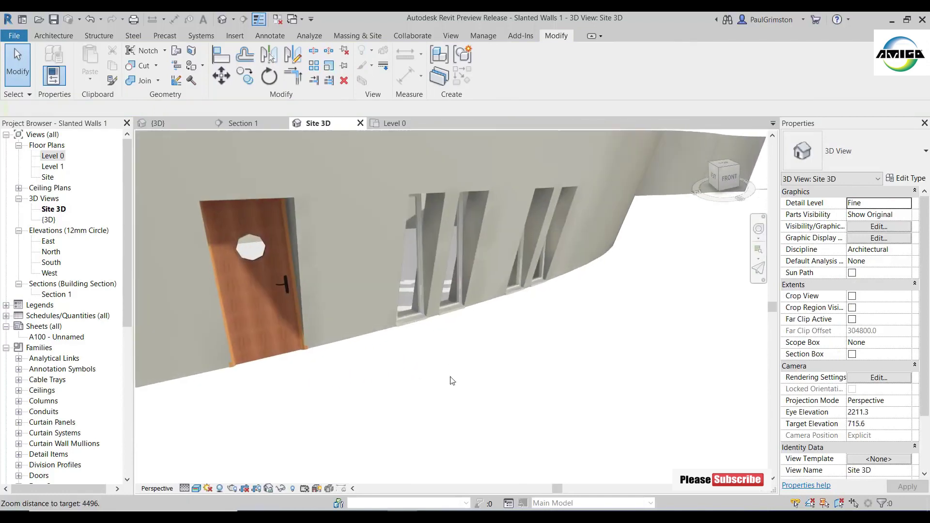
pyautogui.moveTo(451, 381); pyautogui.dragTo(515, 395, button='middle')
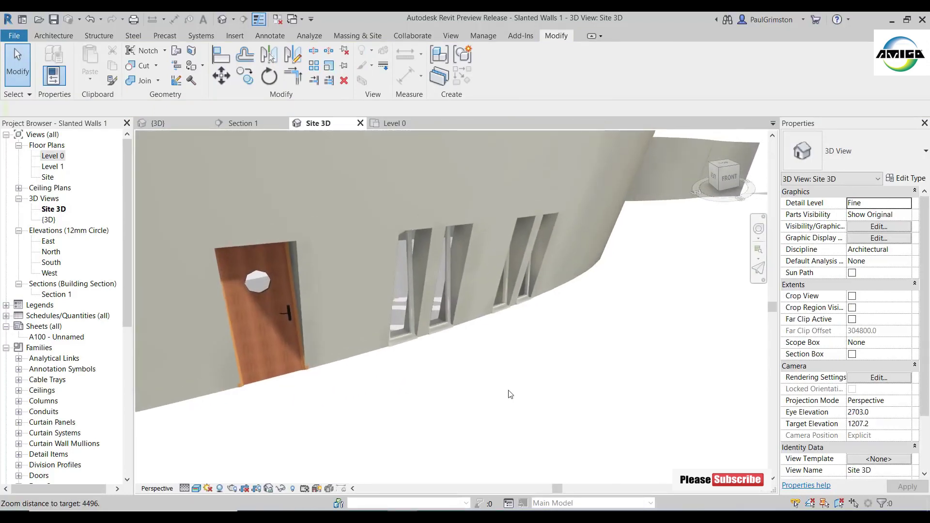
pyautogui.scroll(-4, 511, 393)
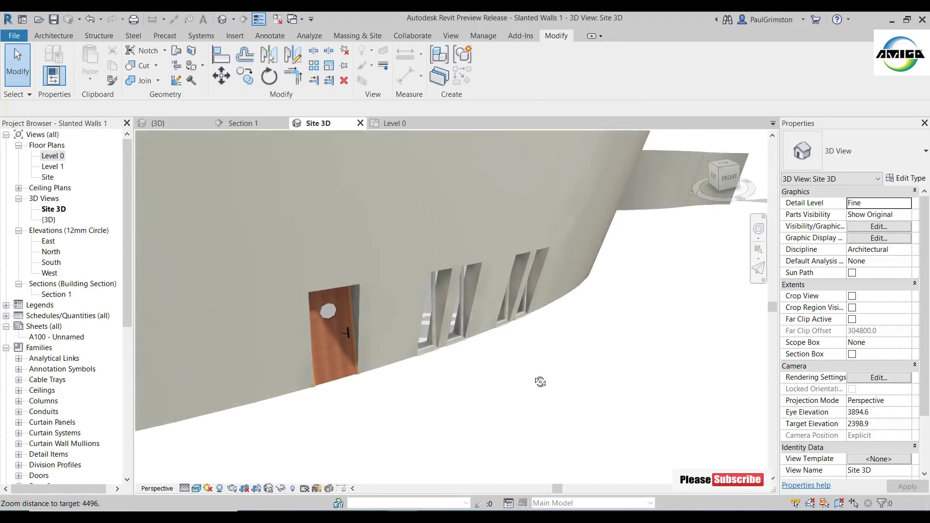
pyautogui.keyDown('shift'); pyautogui.moveTo(541, 383); pyautogui.dragTo(523, 339, button='middle'); pyautogui.keyUp('shift')
pyautogui.moveTo(586, 401); pyautogui.dragTo(548, 435, button='middle')
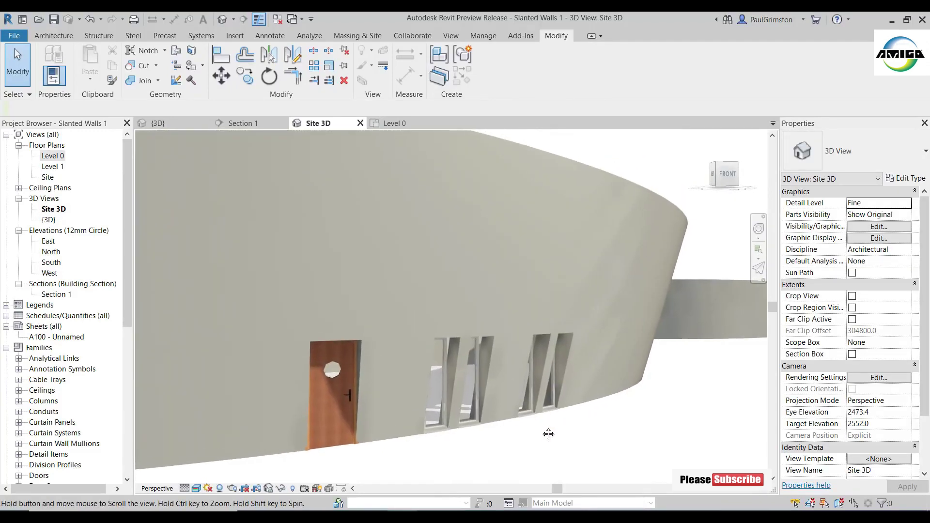
# Step: Set the oval enclosure's front wall to -10° from vertical and inspect its door and windows
pyautogui.click(537, 152)
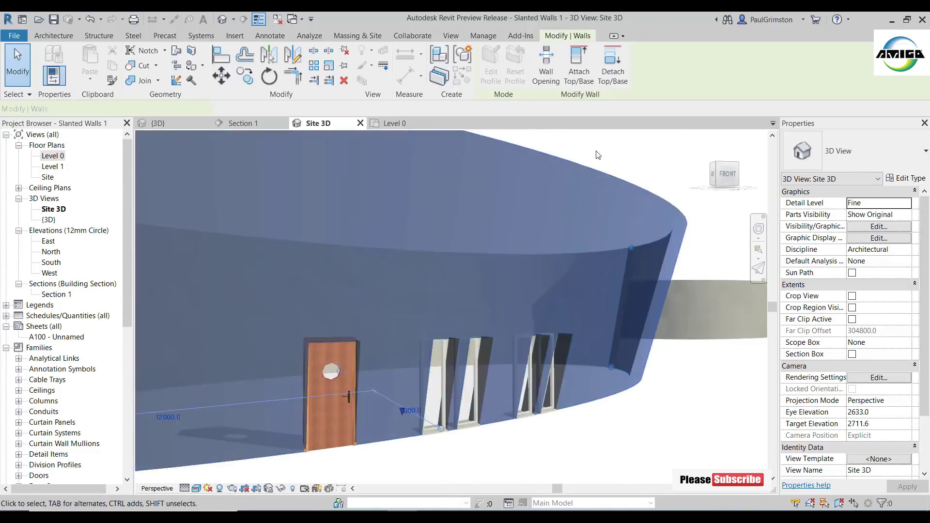
pyautogui.click(885, 356)
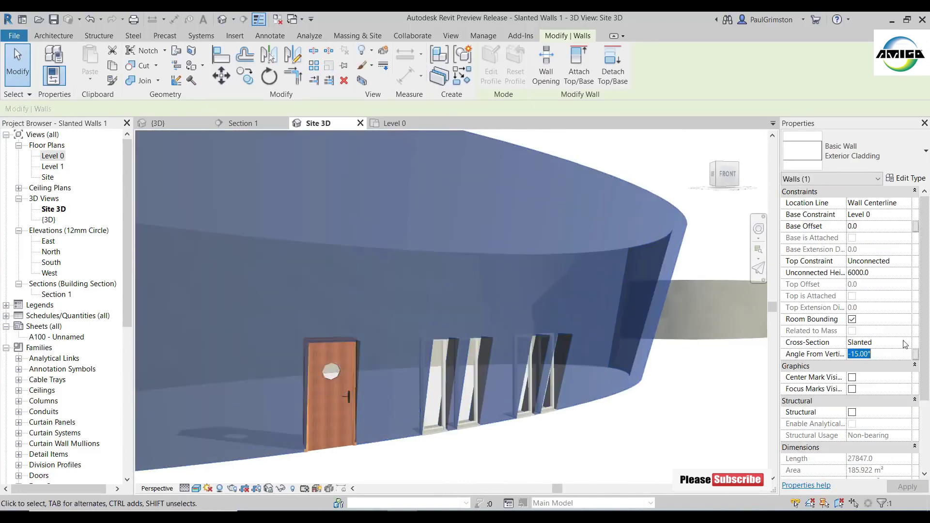
pyautogui.write('-10')
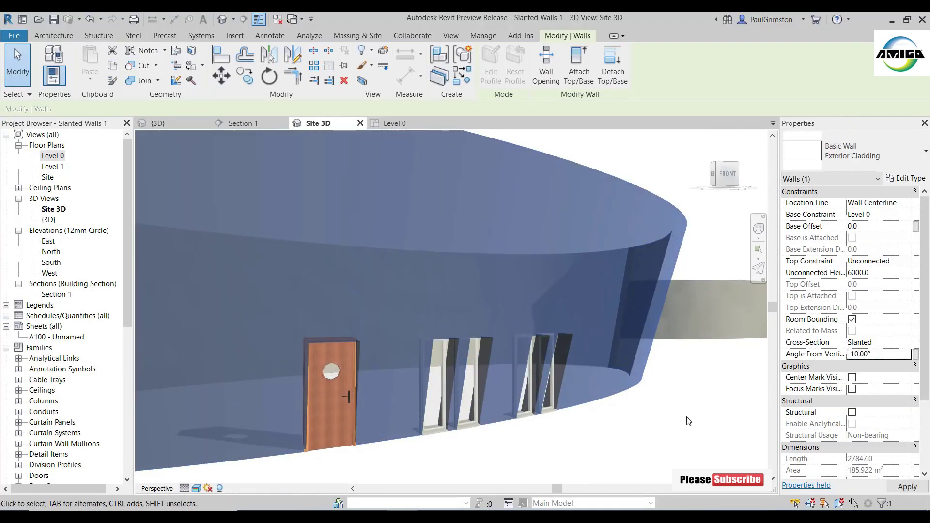
pyautogui.click(676, 440)
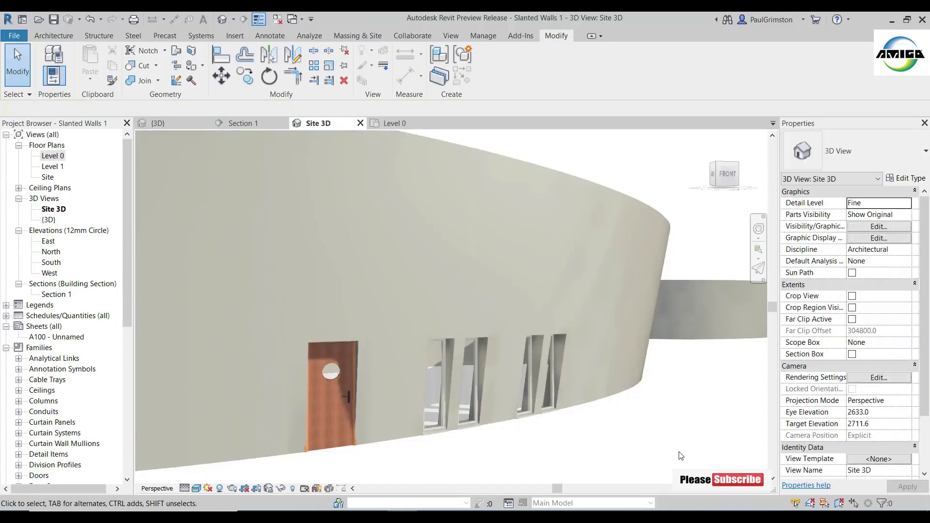
pyautogui.scroll(3, 518, 476)
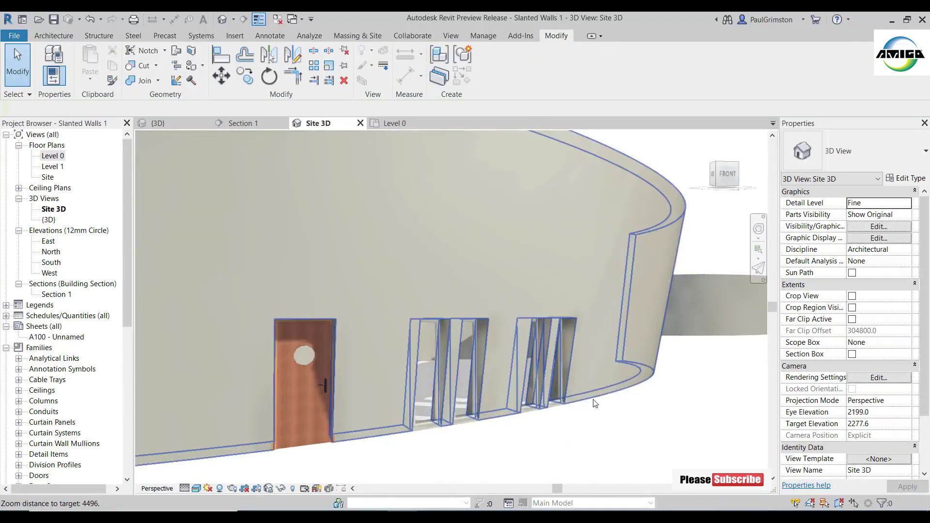
pyautogui.click(596, 412)
pyautogui.keyDown('shift'); pyautogui.moveTo(597, 413); pyautogui.dragTo(610, 431, button='middle'); pyautogui.keyUp('shift')
pyautogui.click(671, 449)
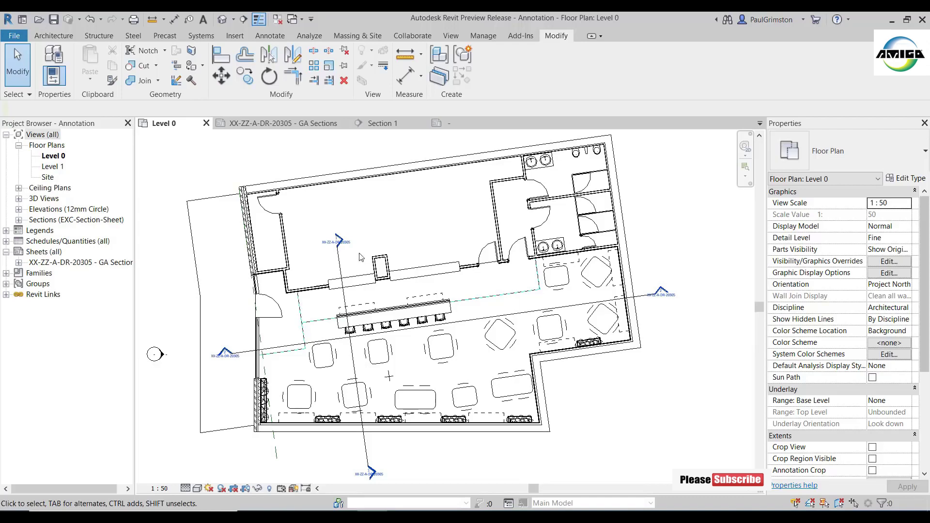
# Step: In the Annotation project's Level 0 plan, examine how the Section 1 head's text is oriented relative to its angled section line
pyautogui.scroll(4, 326, 254)
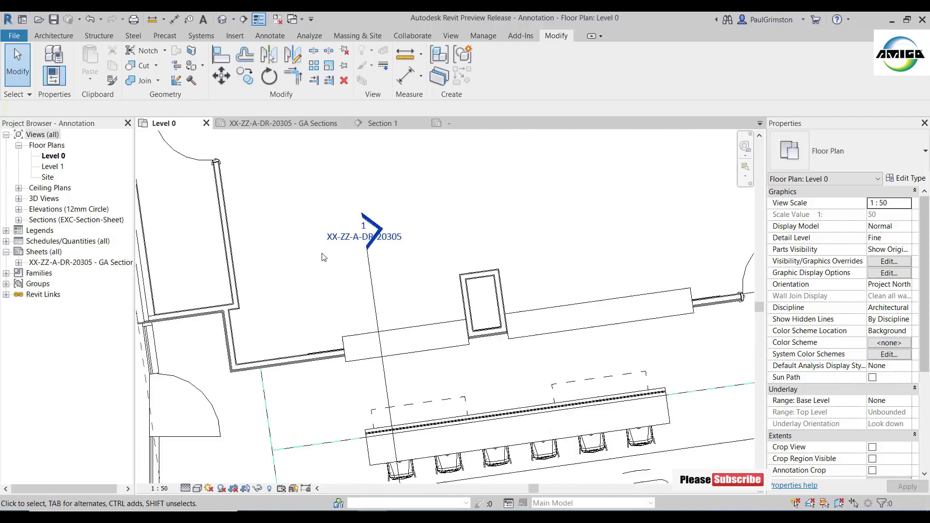
pyautogui.scroll(2, 285, 254)
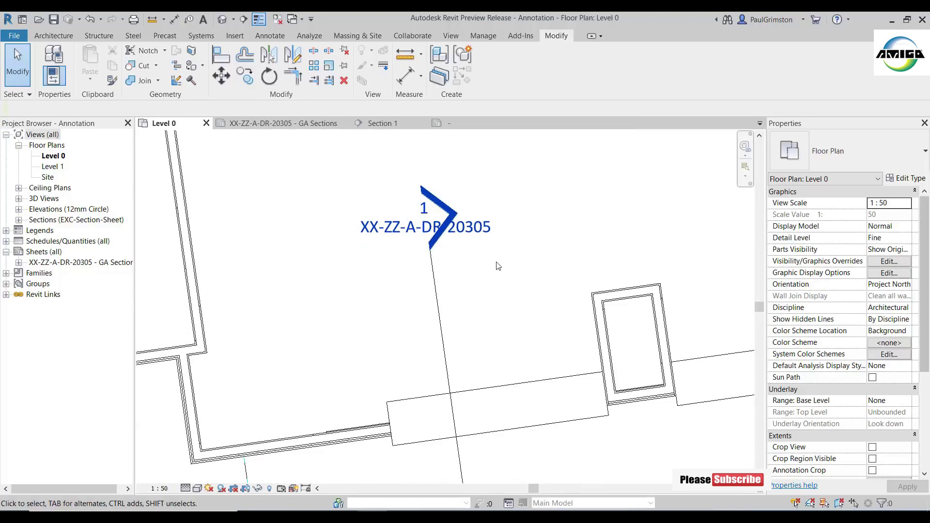
pyautogui.moveTo(511, 322); pyautogui.dragTo(474, 342, button='middle')
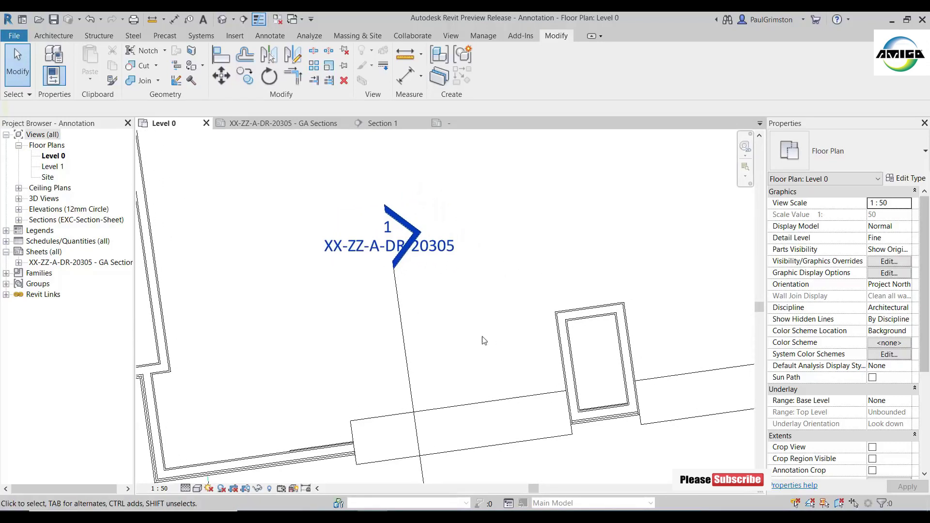
pyautogui.scroll(-1, 450, 287)
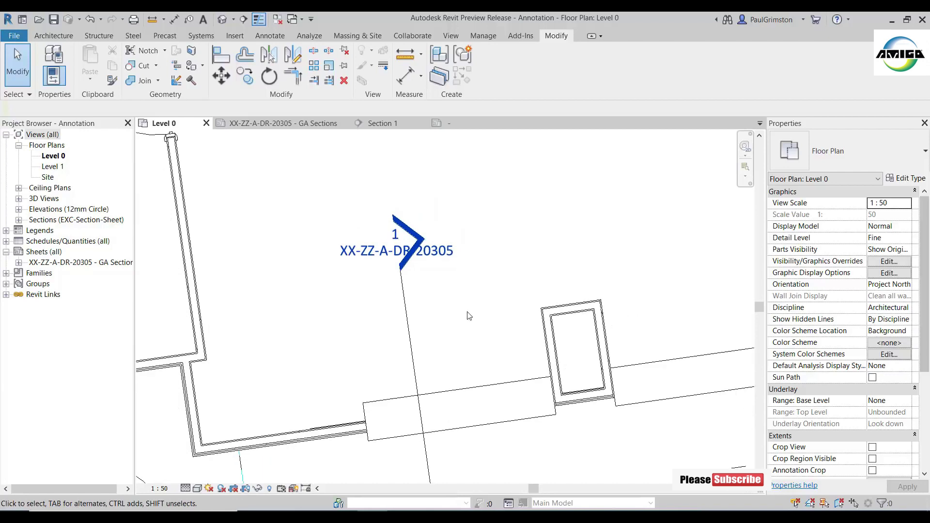
pyautogui.moveTo(467, 304); pyautogui.dragTo(450, 272, button='middle')
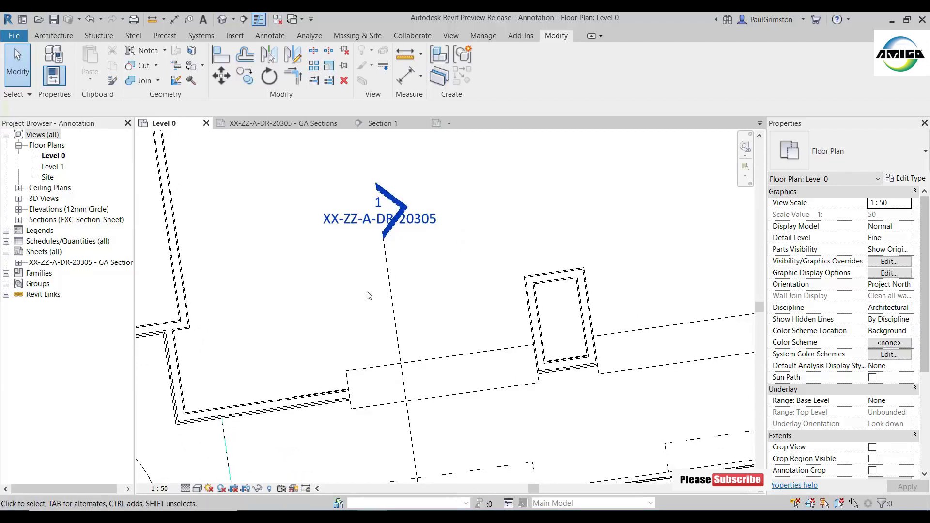
pyautogui.scroll(-3, 369, 295)
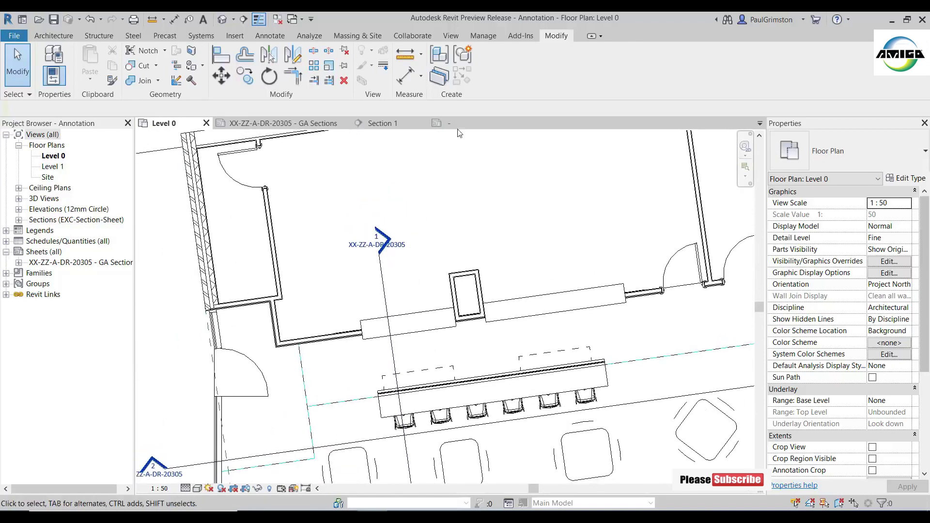
# Step: Examine the aligned section head family's Rotate text with component setting and the GA Sections sheet, and return to the Level 0 plan
pyautogui.click(460, 124)
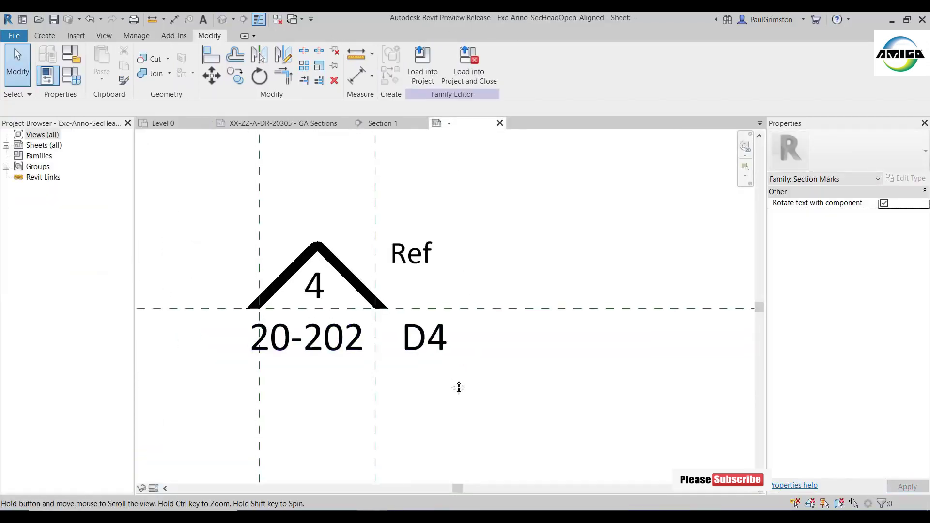
pyautogui.moveTo(459, 388); pyautogui.dragTo(479, 386, button='middle')
pyautogui.moveTo(571, 266); pyautogui.dragTo(565, 264, button='middle')
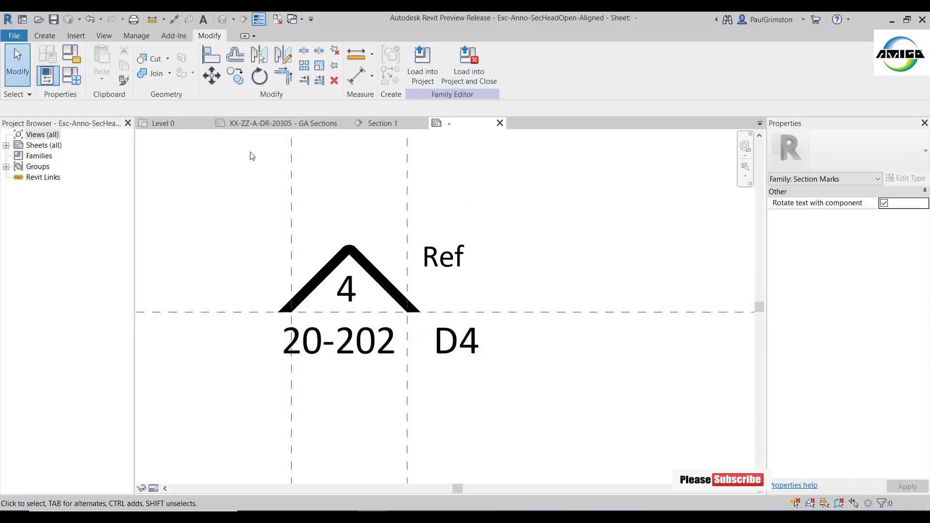
pyautogui.click(271, 123)
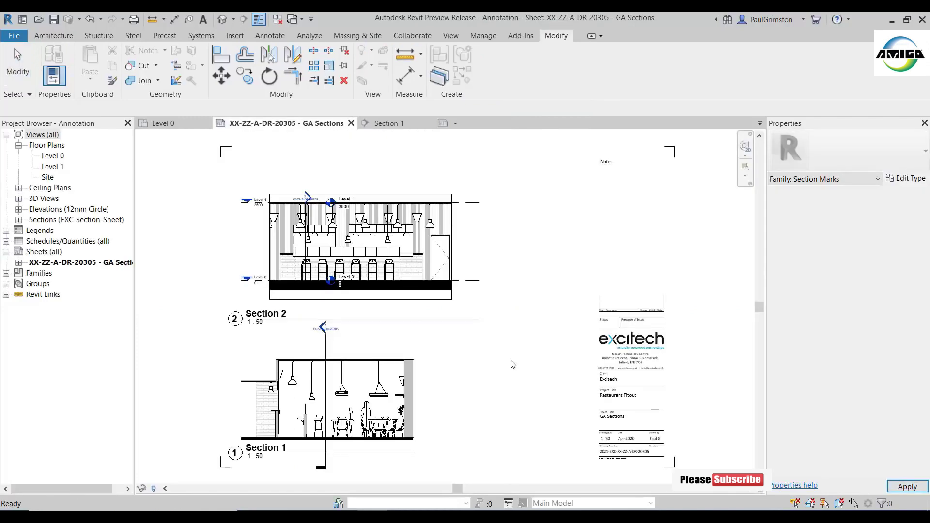
pyautogui.click(181, 125)
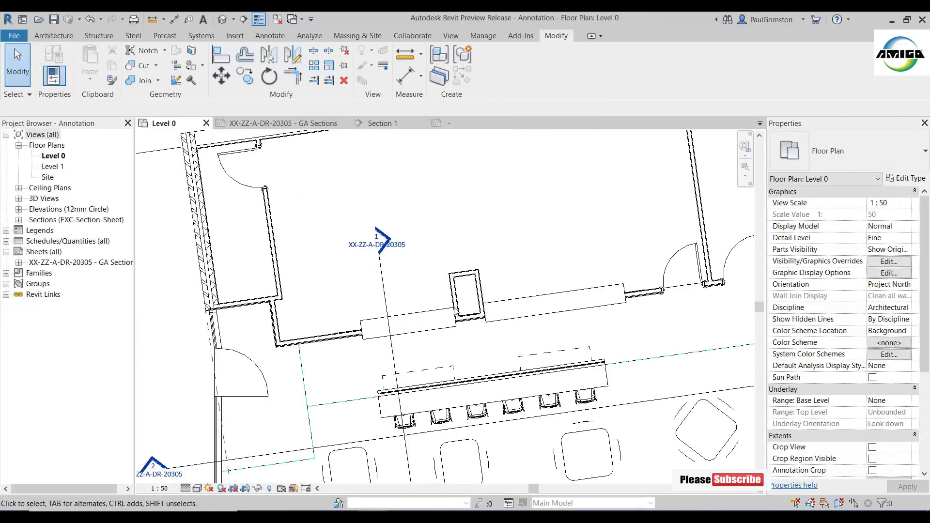
# Step: Review the type properties of the Section 1 mark on the Level 0 plan and close them without changes
pyautogui.moveTo(452, 262); pyautogui.dragTo(457, 227, button='middle')
pyautogui.click(387, 256)
pyautogui.moveTo(570, 226); pyautogui.dragTo(556, 226, button='middle')
pyautogui.click(905, 178)
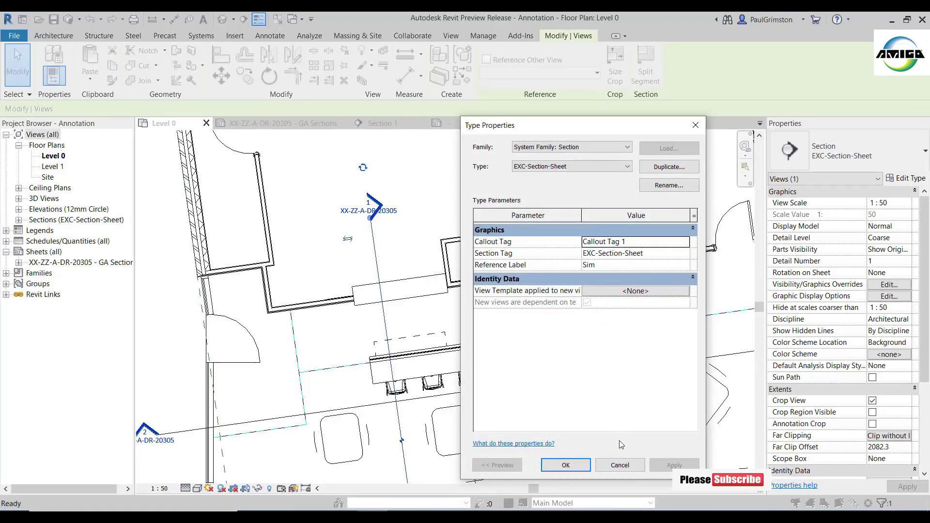
pyautogui.click(620, 465)
pyautogui.press('Escape')
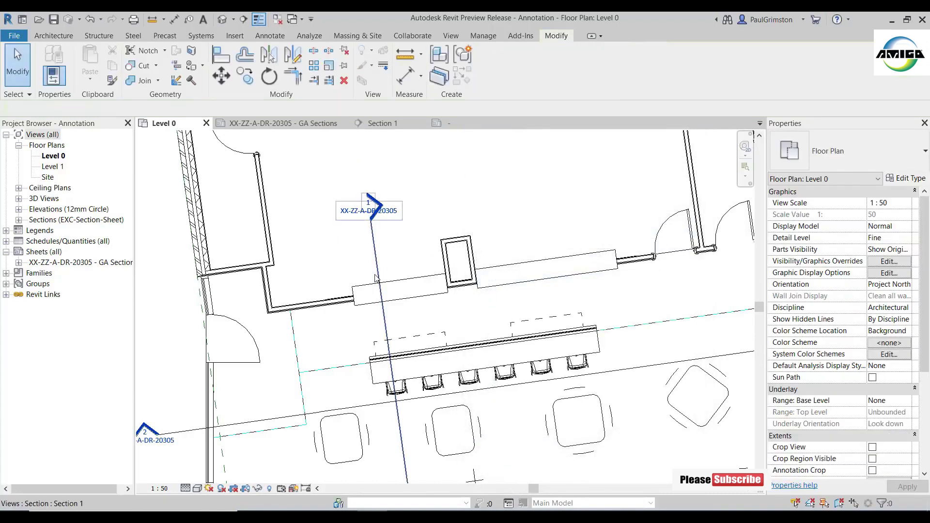
# Step: Change the Section 1 mark on the Level 0 plan to the EXC-Section-Sheet Aligned type
pyautogui.click(378, 278)
pyautogui.click(845, 158)
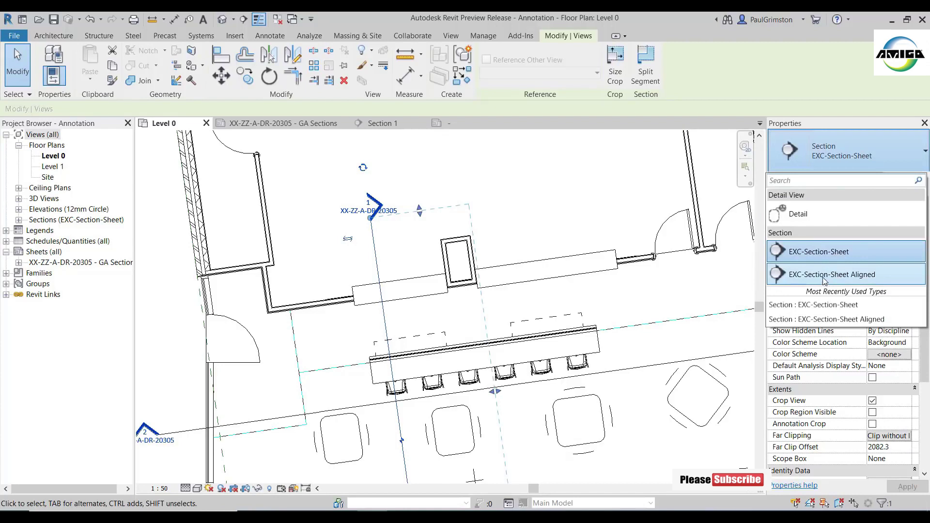
pyautogui.click(824, 276)
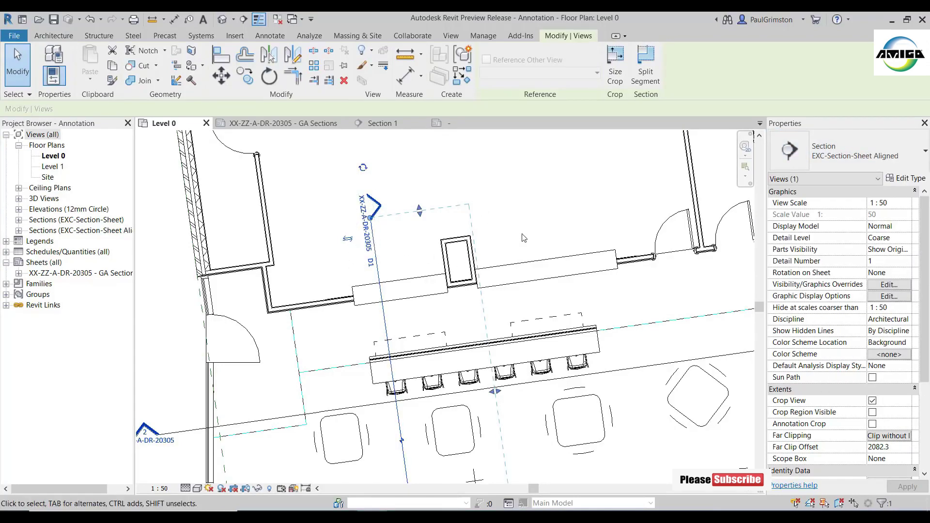
pyautogui.moveTo(329, 345); pyautogui.dragTo(394, 316, button='middle')
pyautogui.click(393, 315)
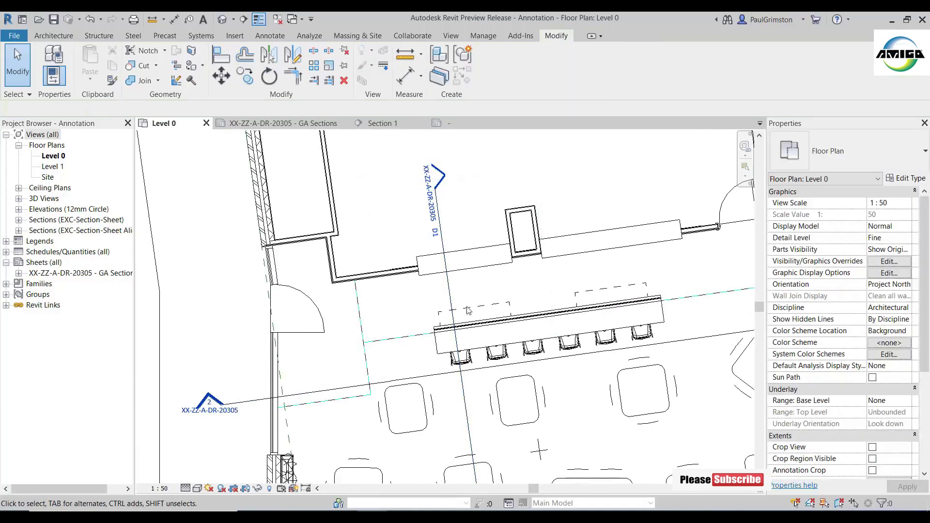
# Step: Change the Section 2 mark on the Level 0 plan to the EXC-Section-Sheet Aligned type and check its head
pyautogui.moveTo(317, 396); pyautogui.dragTo(308, 326, button='middle')
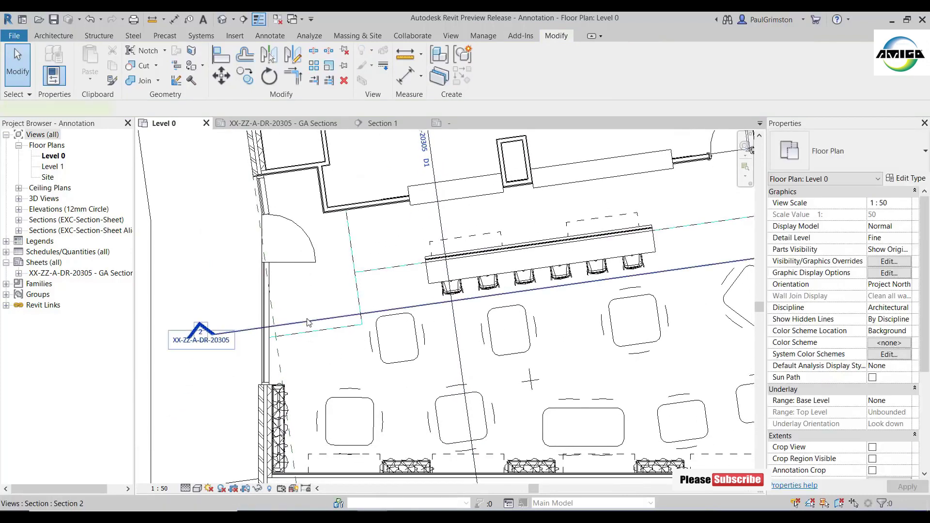
pyautogui.click(308, 323)
pyautogui.click(843, 154)
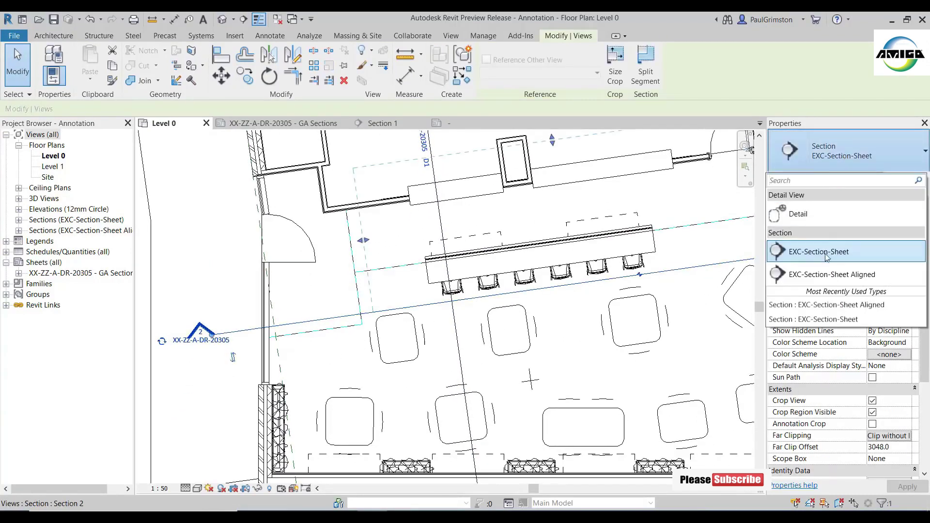
pyautogui.click(832, 275)
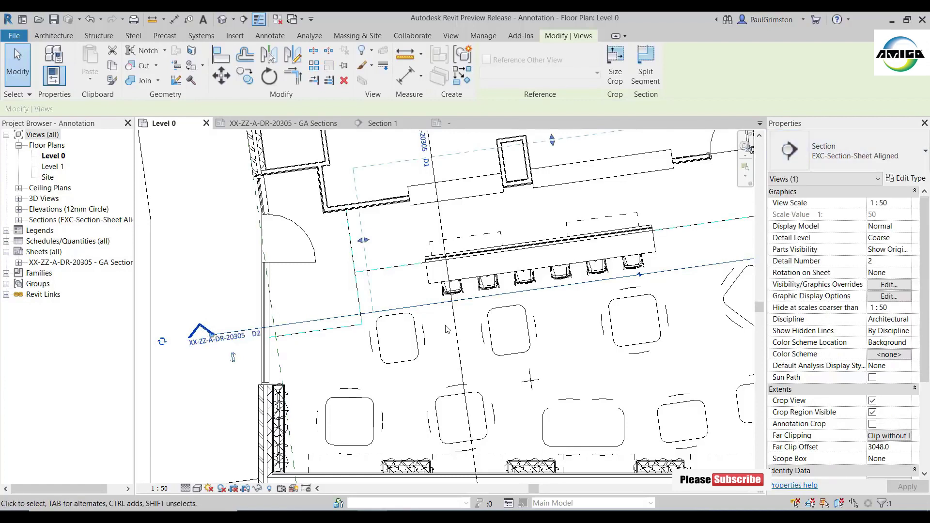
pyautogui.click(218, 386)
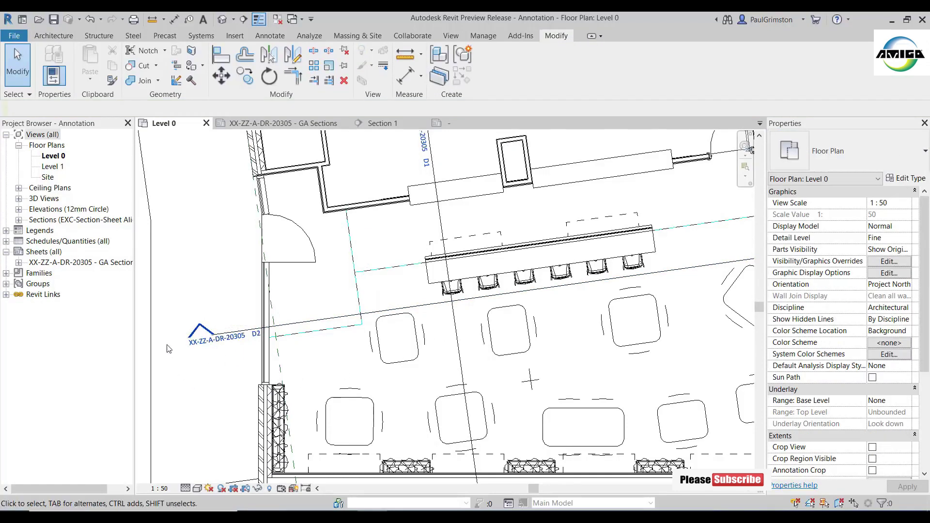
pyautogui.scroll(4, 168, 349)
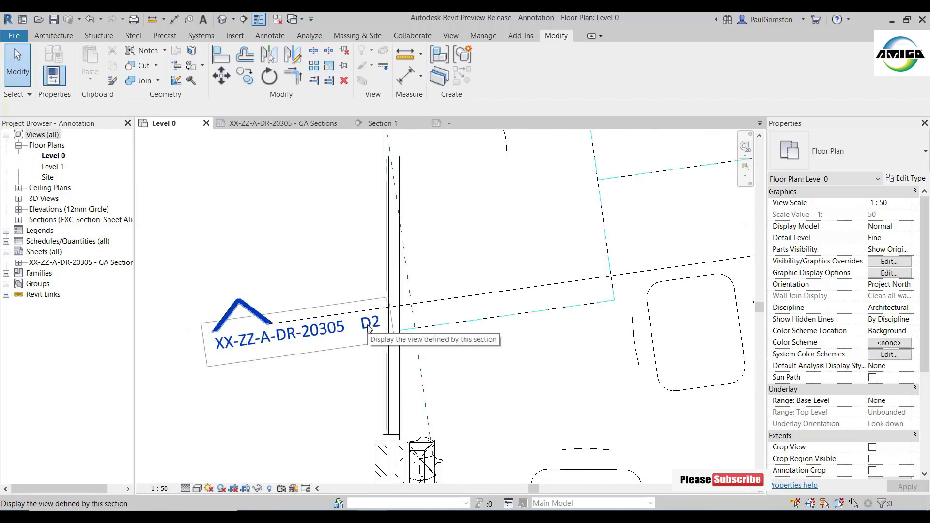
pyautogui.scroll(-4, 185, 301)
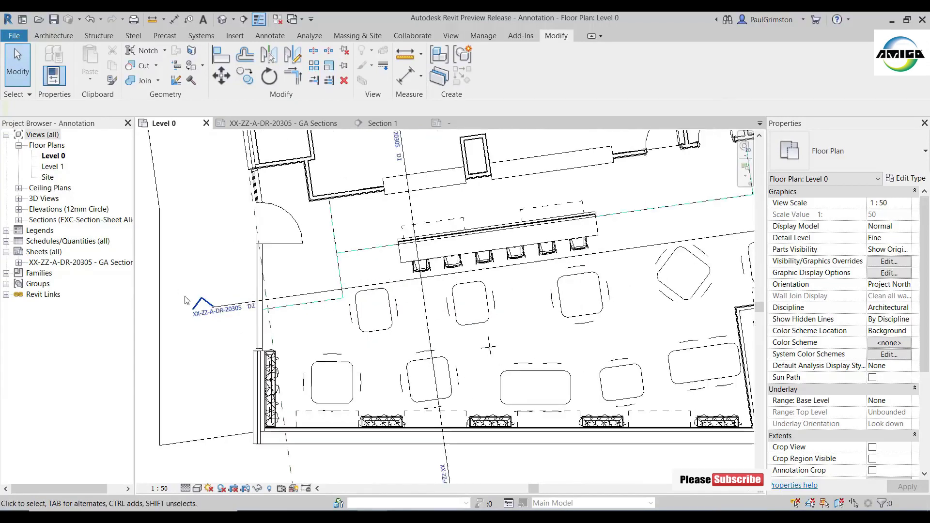
# Step: Tag the two partition walls beside the toilet lobby with leaderless, horizontal multi-category tags (WT-03)
pyautogui.scroll(-2, 185, 300)
pyautogui.moveTo(461, 411); pyautogui.dragTo(435, 417, button='middle')
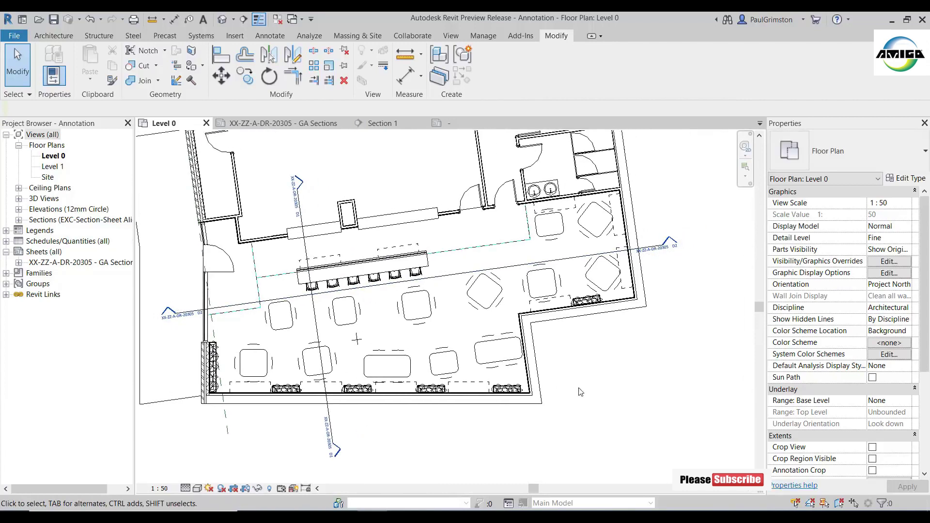
pyautogui.moveTo(625, 369); pyautogui.dragTo(678, 419, button='middle')
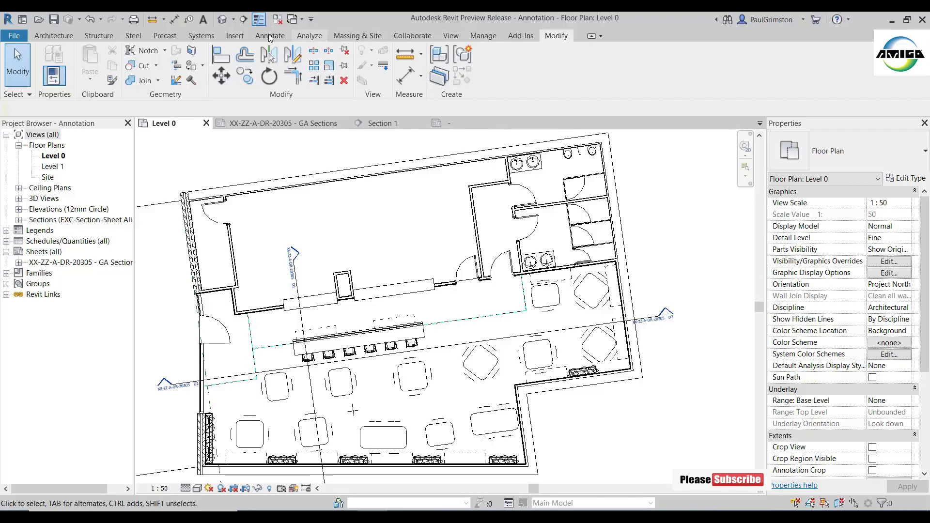
pyautogui.click(268, 34)
pyautogui.click(539, 80)
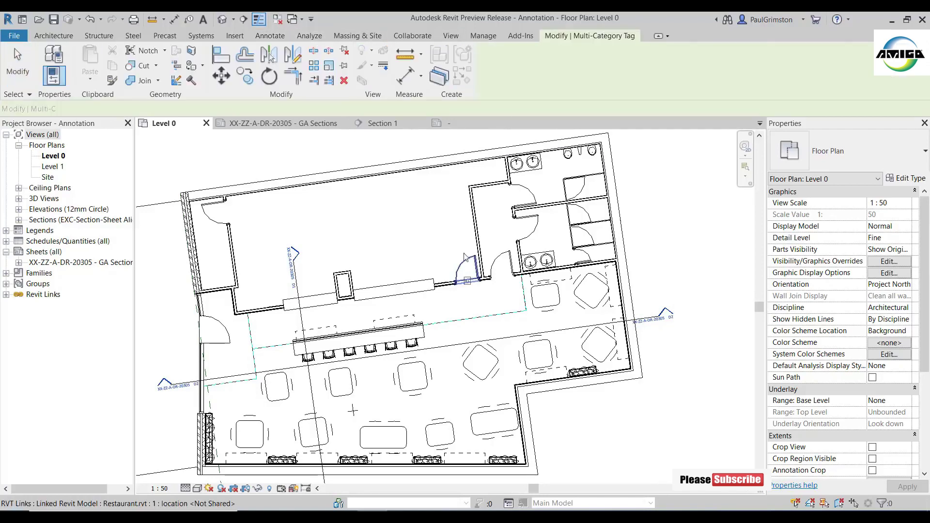
pyautogui.scroll(5, 464, 257)
pyautogui.click(500, 216)
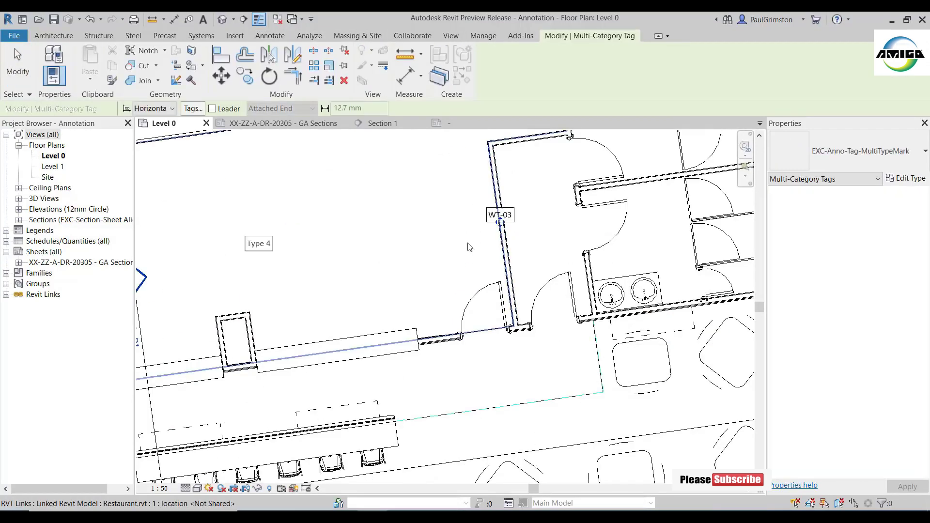
pyautogui.moveTo(533, 164); pyautogui.dragTo(523, 225, button='middle')
pyautogui.click(513, 201)
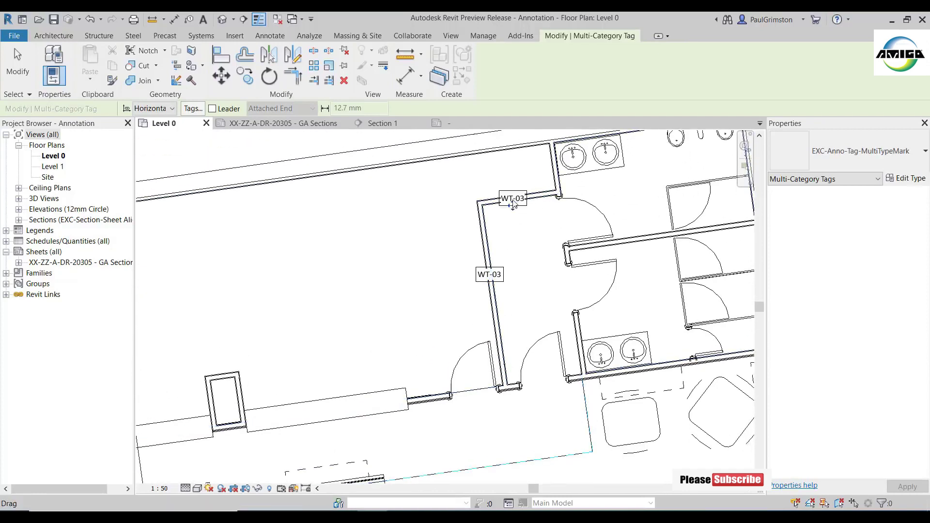
# Step: Tag the opposite WT-03 partition, the Type 2 entrance door, its CG-1 glazing and the adjacent WT-01 wall with multi-category tags
pyautogui.moveTo(365, 297); pyautogui.dragTo(561, 204, button='middle')
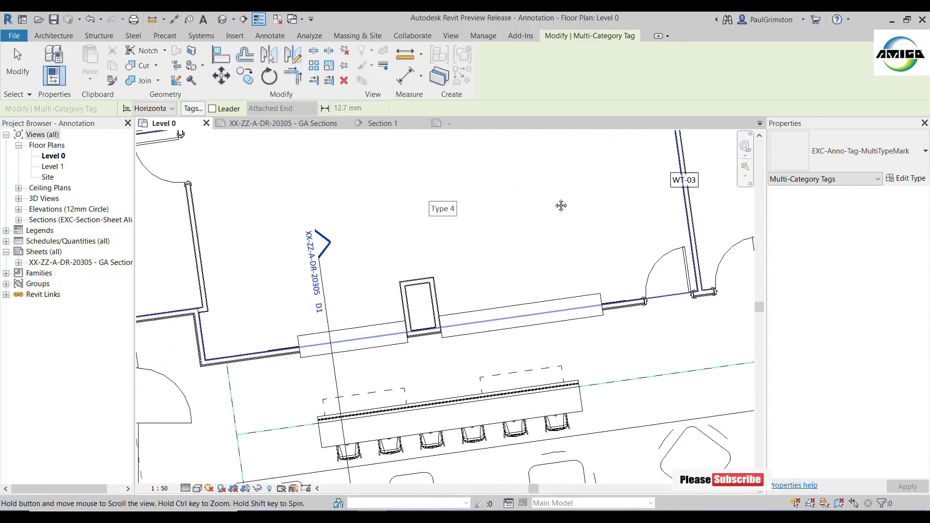
pyautogui.click(201, 251)
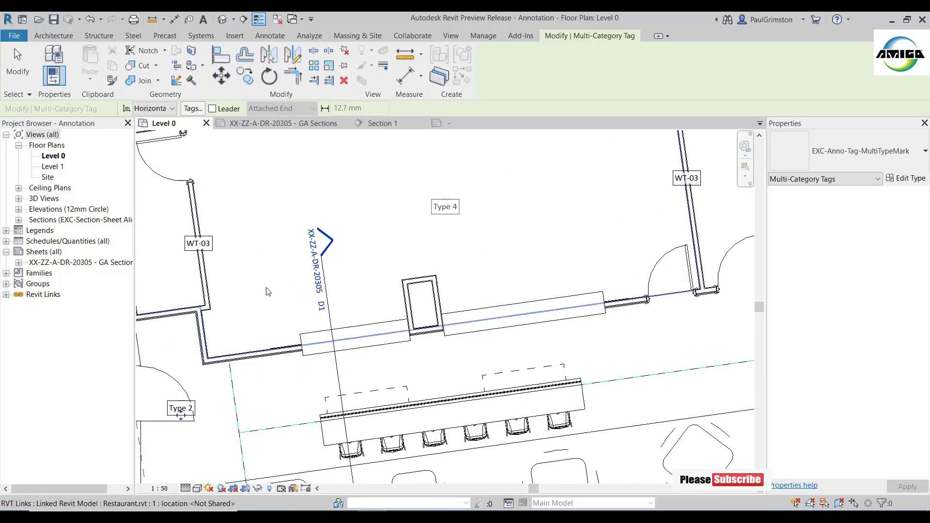
pyautogui.moveTo(154, 296); pyautogui.dragTo(376, 272, button='middle')
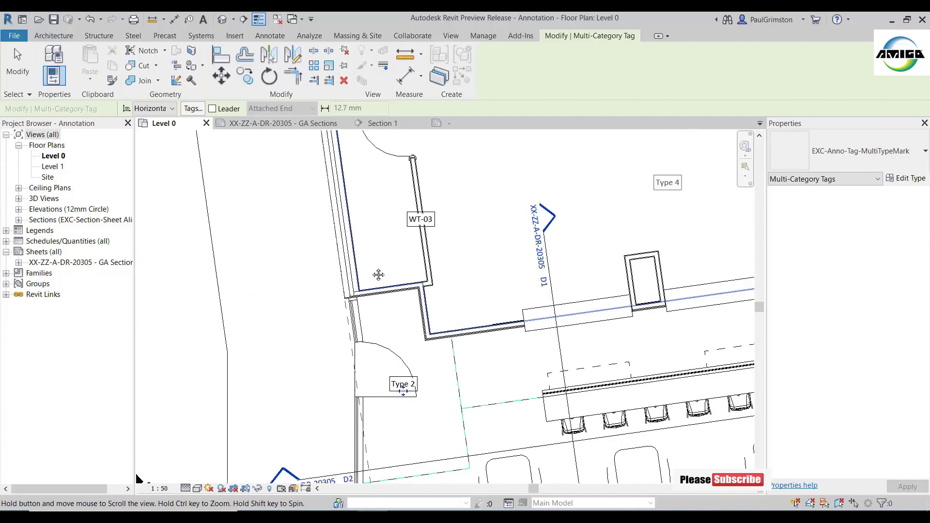
pyautogui.click(357, 329)
pyautogui.click(484, 332)
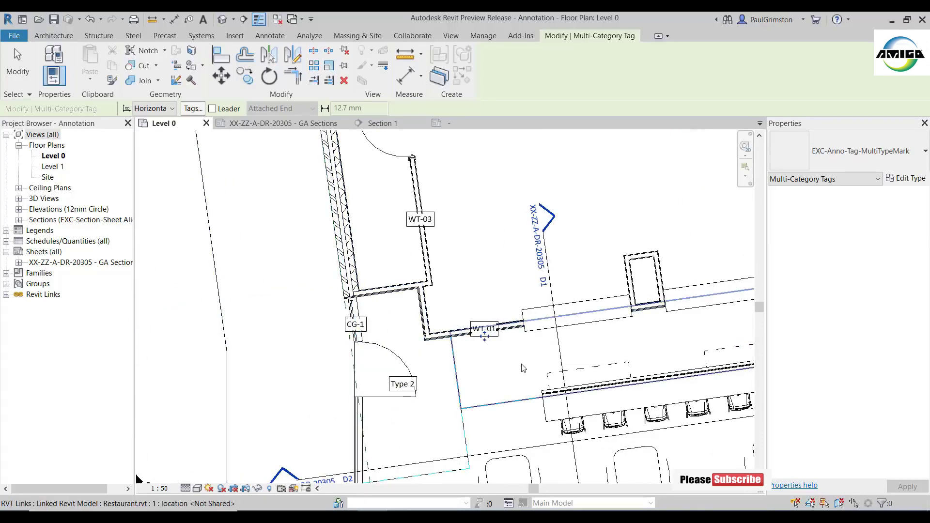
# Step: Tag the short exterior wall below the far Section 2 head with a multi-category tag and end tagging
pyautogui.scroll(-5, 523, 368)
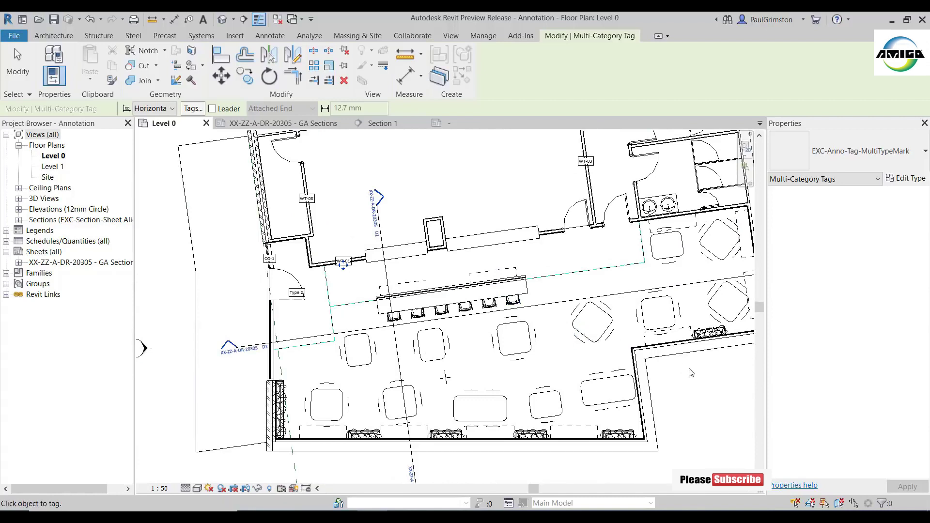
pyautogui.moveTo(691, 372); pyautogui.dragTo(582, 358, button='middle')
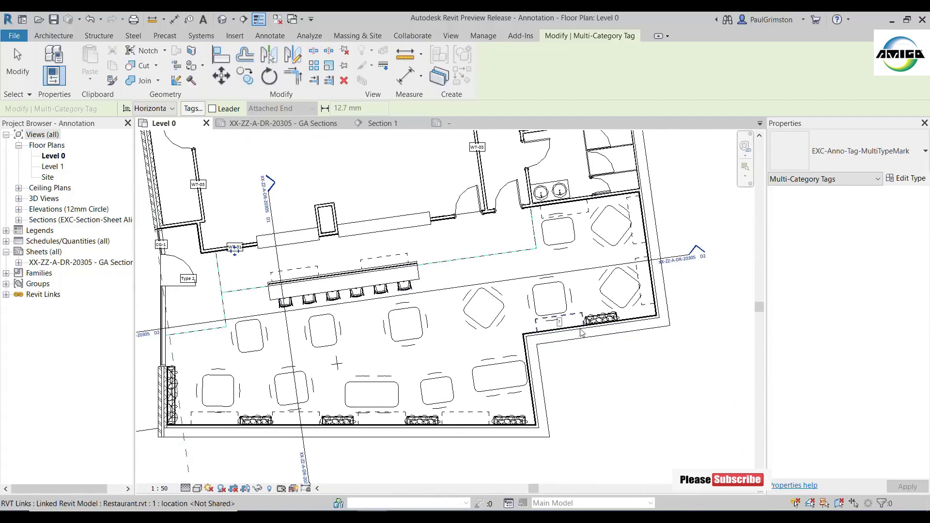
pyautogui.click(644, 326)
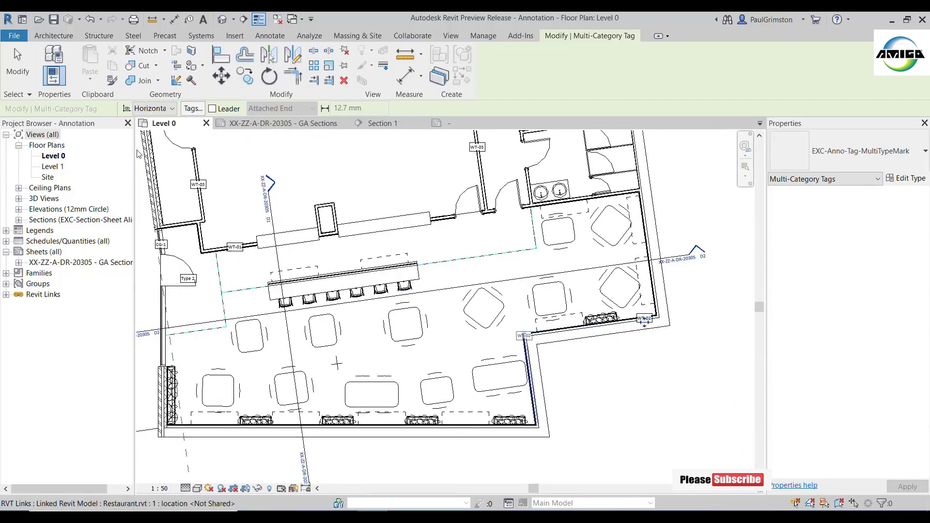
pyautogui.press('Escape')
# Step: Open the family of the WT-03 tag by the toilet lobby for editing and turn on Rotate with component
pyautogui.moveTo(514, 180); pyautogui.dragTo(531, 280, button='middle')
pyautogui.scroll(3, 510, 232)
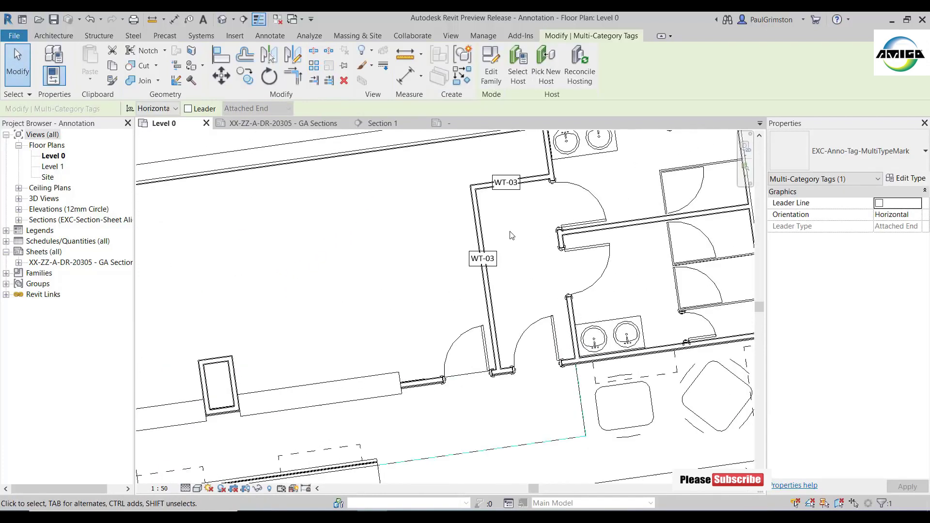
pyautogui.click(496, 257)
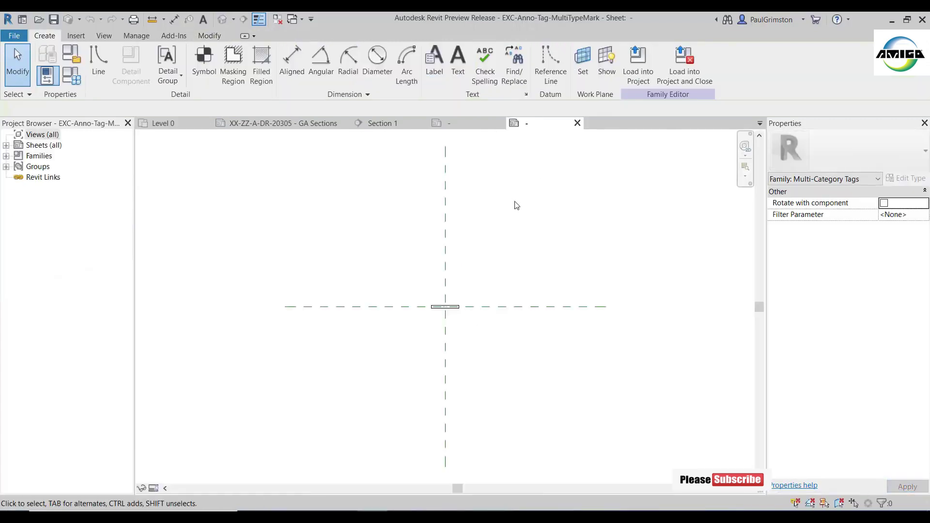
pyautogui.click(882, 204)
# Step: Move the WA-05 label straight up in the tag family so it sits off the horizontal reference line
pyautogui.scroll(8, 453, 310)
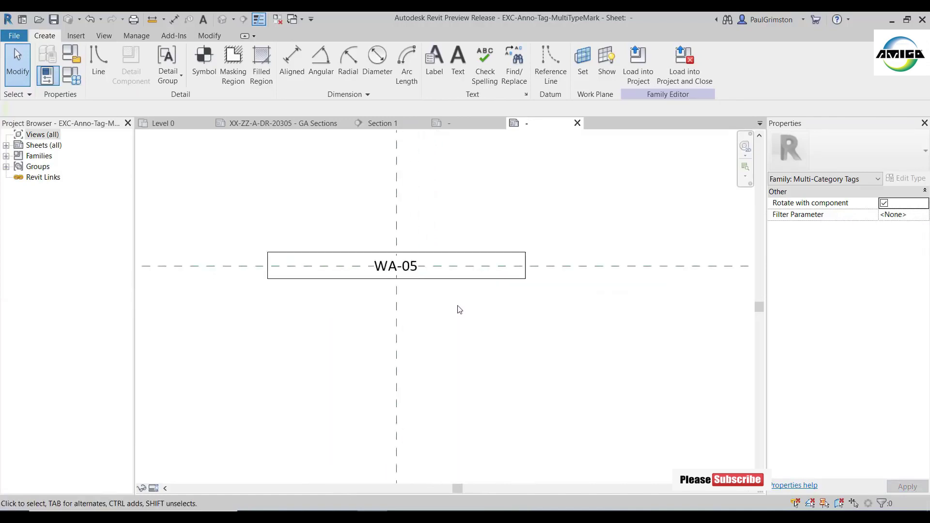
pyautogui.scroll(1, 458, 303)
pyautogui.click(446, 280)
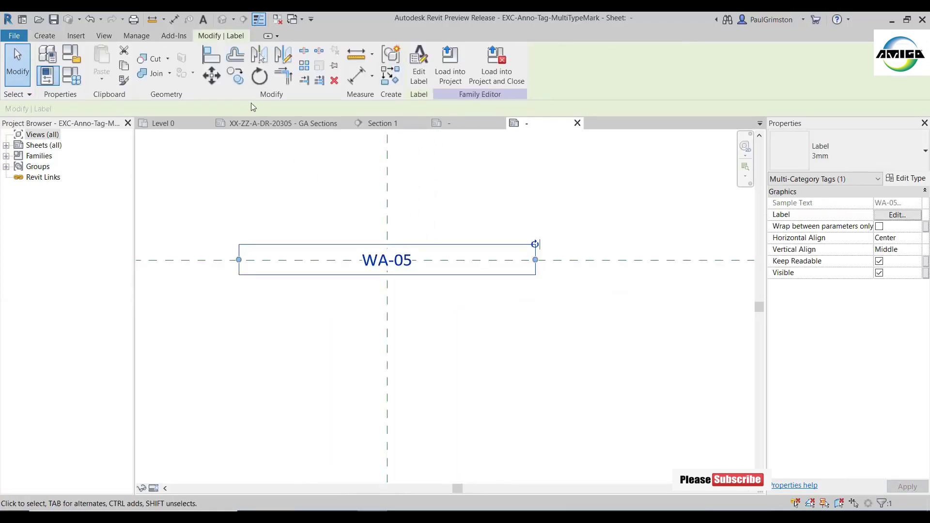
pyautogui.click(212, 75)
pyautogui.click(606, 369)
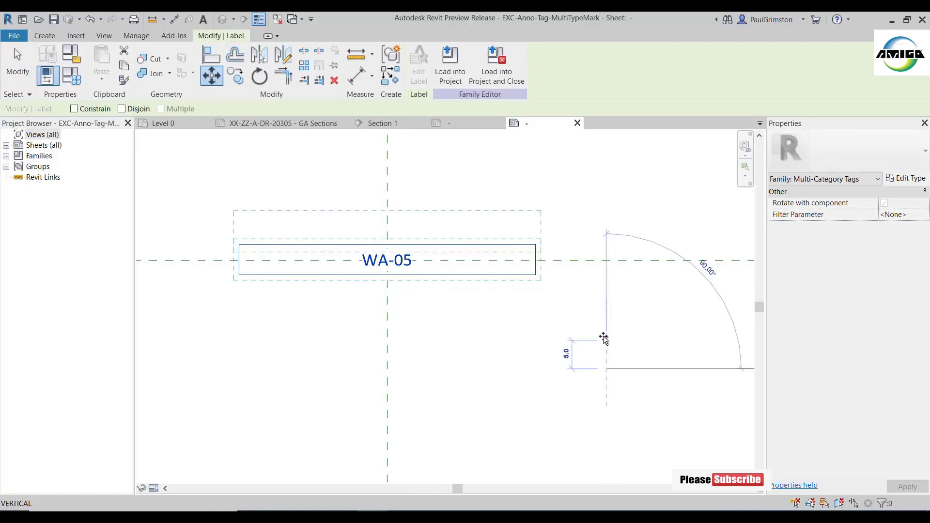
pyautogui.click(603, 336)
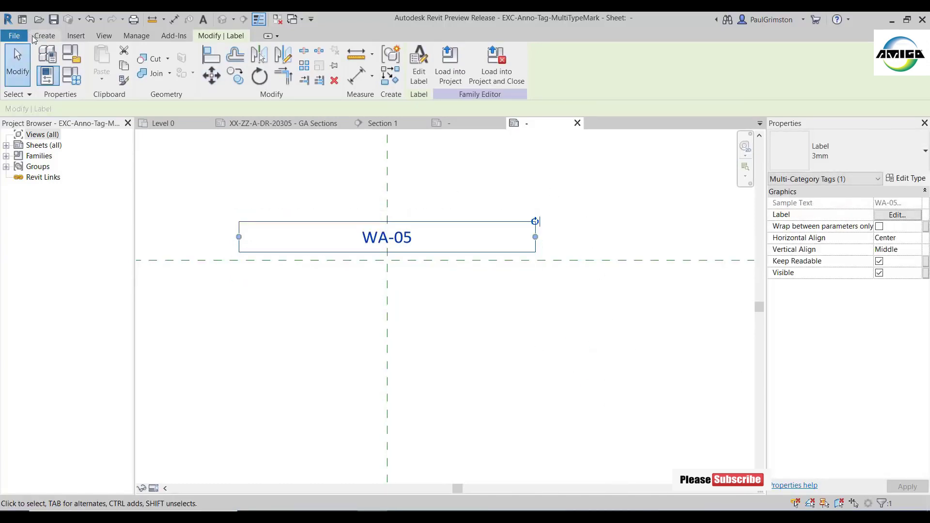
# Step: Save the tag family as EXC-Anno-Tag-MultiTypeMark-Aligned and load it into the Annotation project
pyautogui.hotkey('alt', 'f')
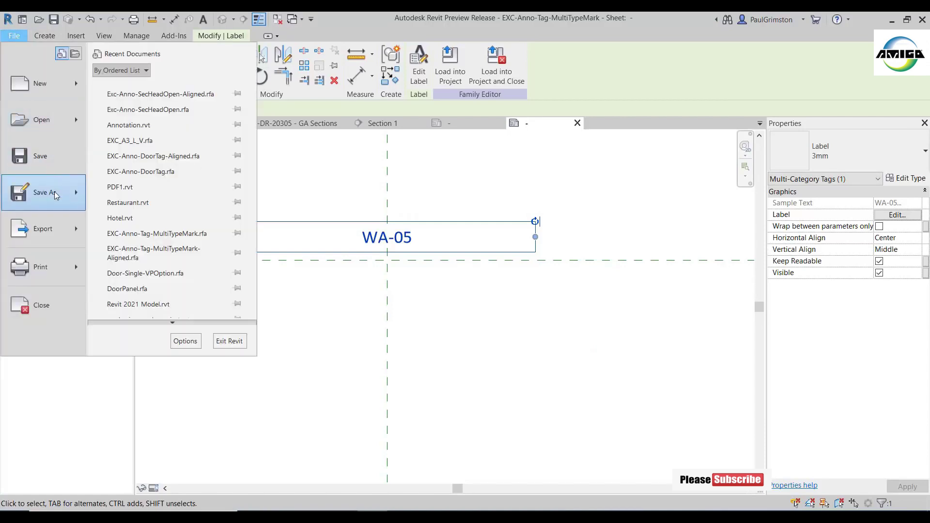
pyautogui.moveTo(57, 195)
pyautogui.click(138, 181)
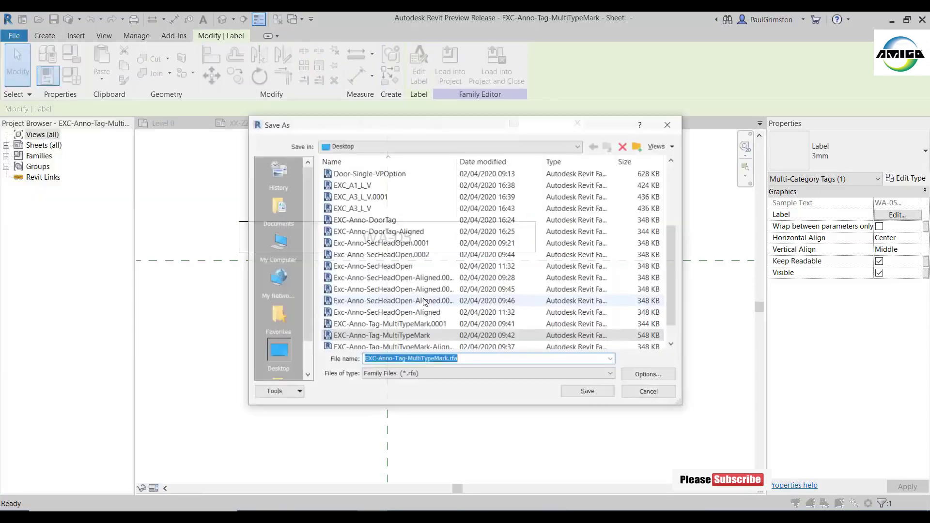
pyautogui.click(441, 348)
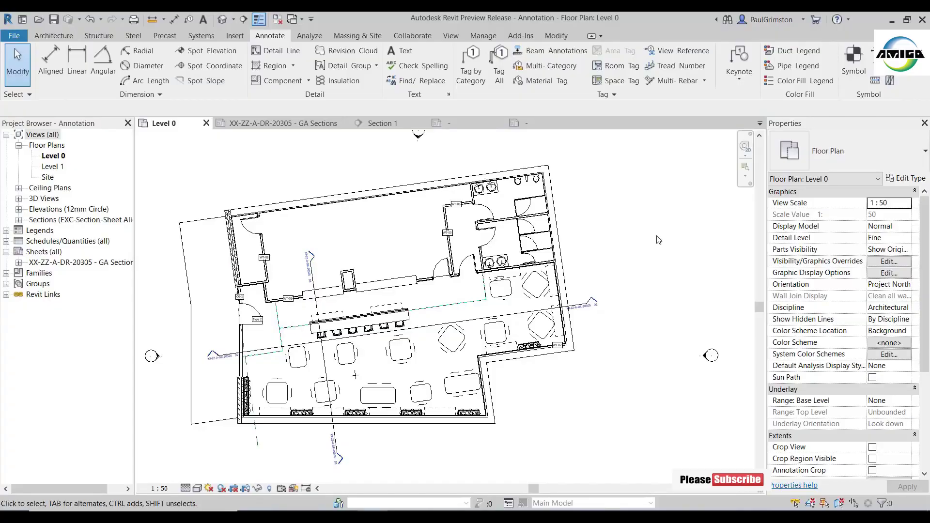
# Step: Change all multi-category tag instances visible on the Level 0 plan to the EXC-Anno-Tag-MultiTypeMark-Aligned type
pyautogui.click(447, 233)
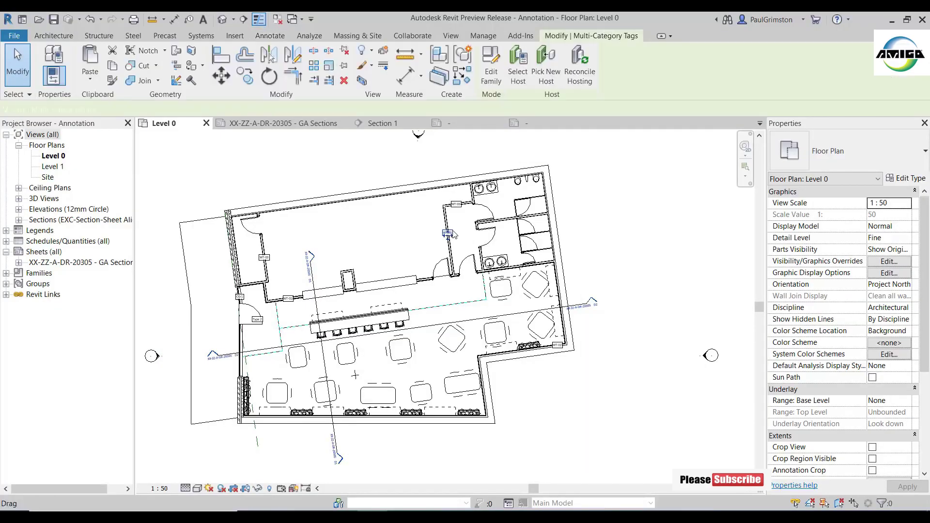
pyautogui.rightClick(620, 216)
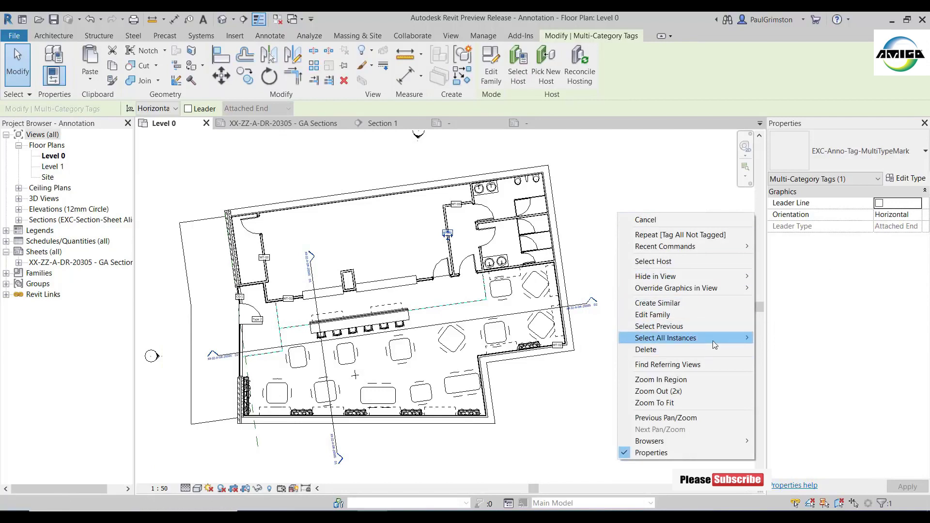
pyautogui.moveTo(714, 339)
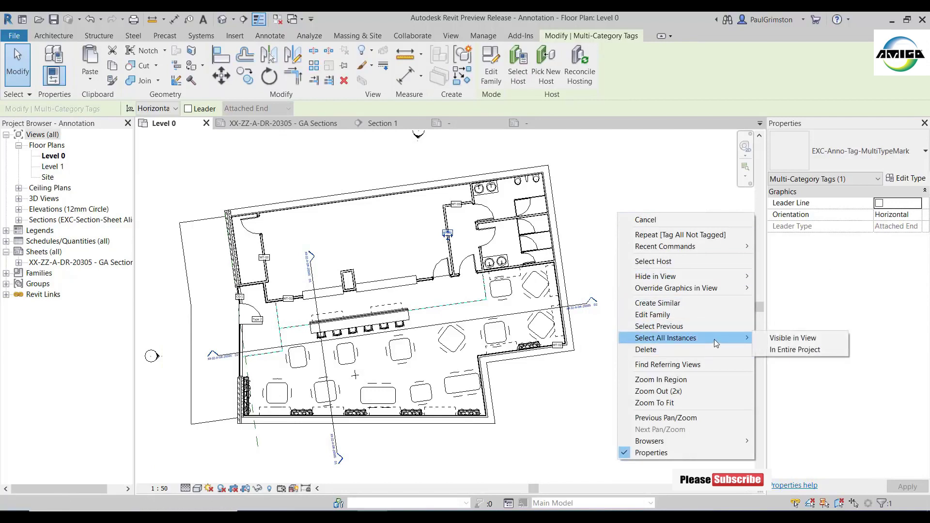
pyautogui.click(793, 349)
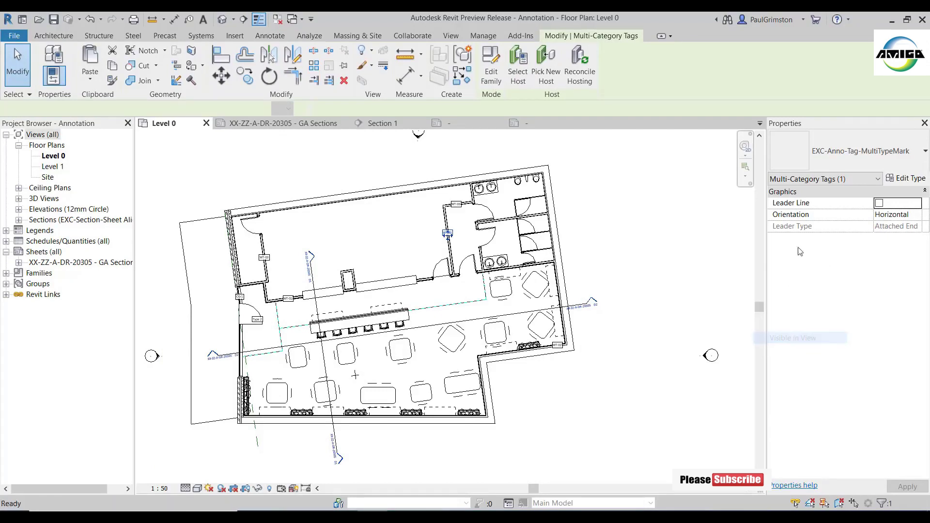
pyautogui.click(879, 154)
pyautogui.click(592, 230)
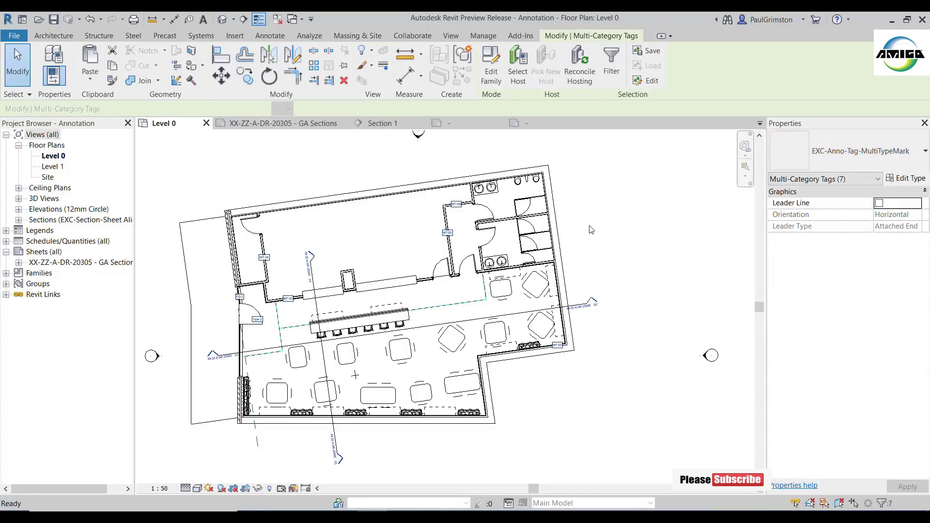
pyautogui.click(652, 237)
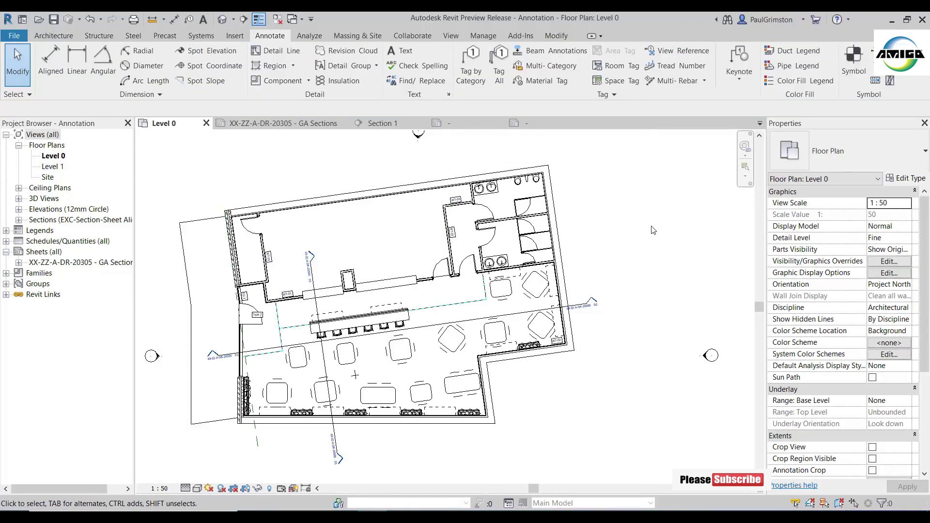
# Step: Tag all untagged walls in the Level 0 view, including those in linked files, with EXC-Anno-WallTag-Aligned
pyautogui.click(499, 63)
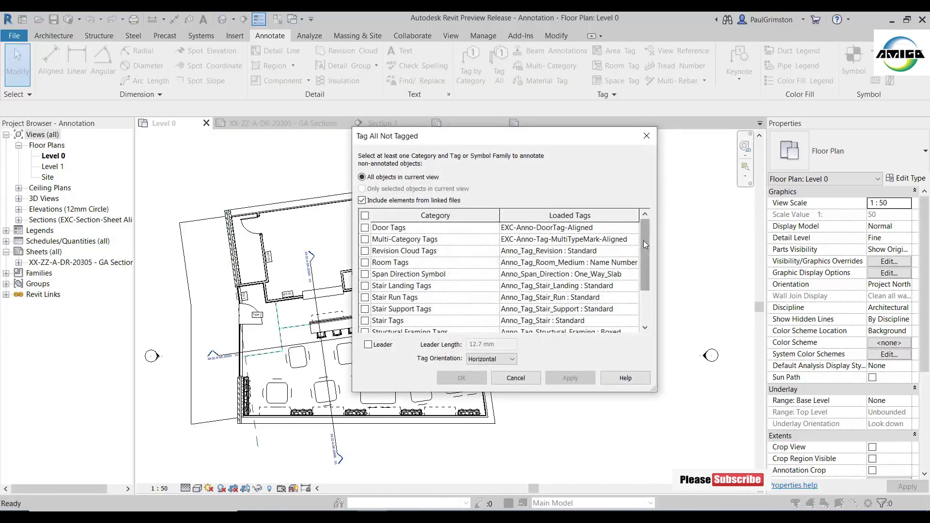
pyautogui.scroll(-2, 643, 240)
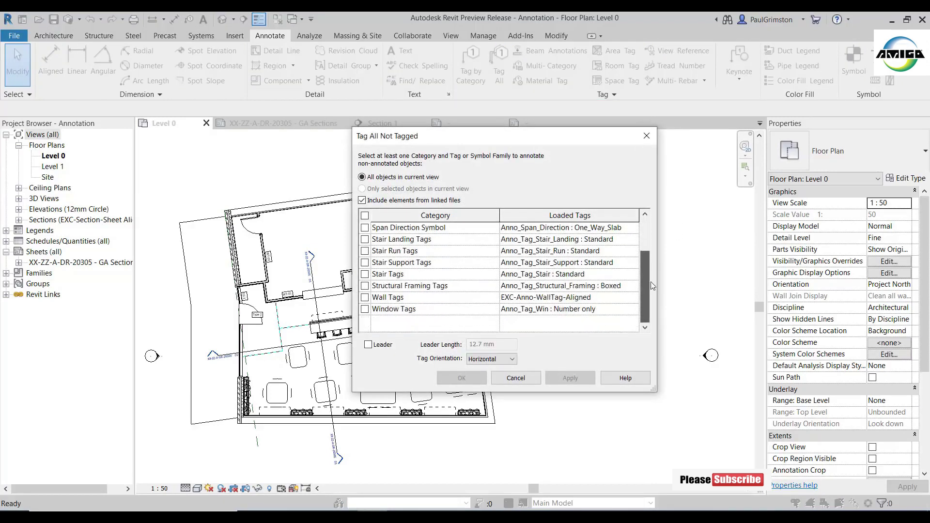
pyautogui.click(364, 297)
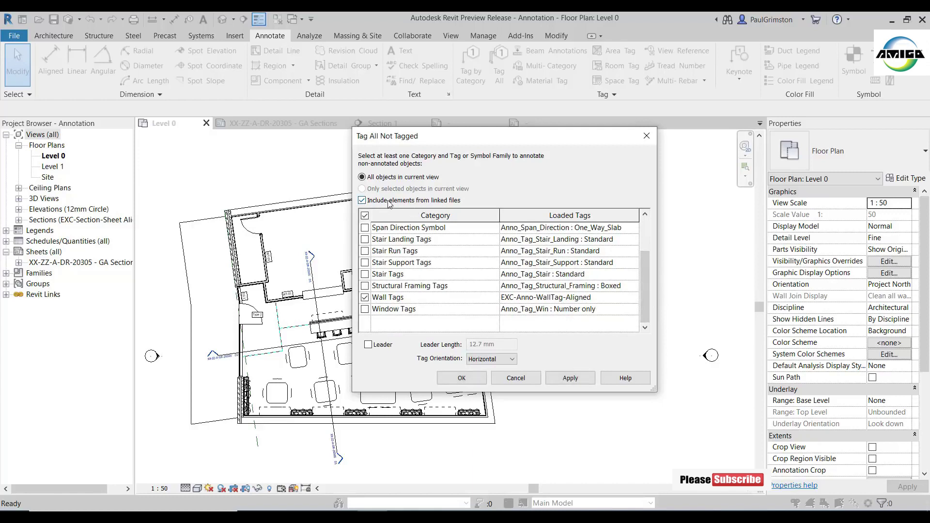
pyautogui.click(462, 378)
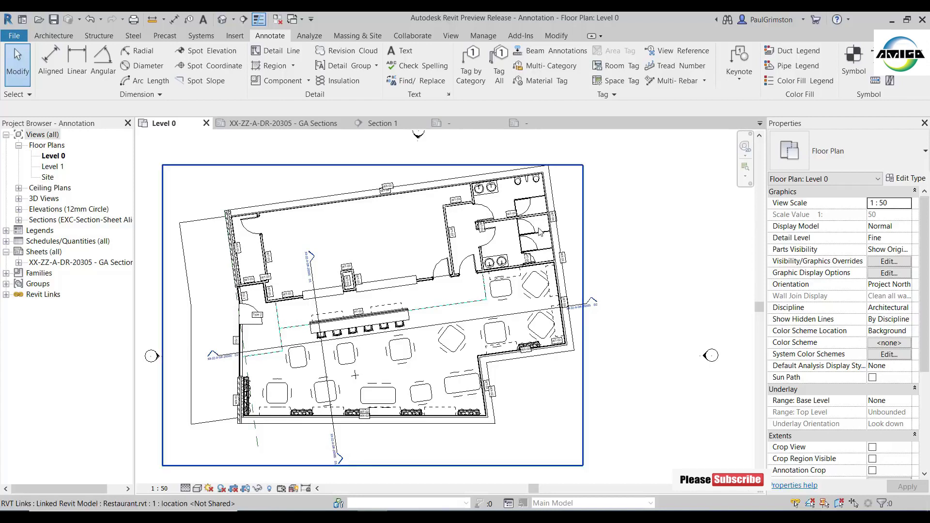
# Step: Examine how the wall tags and section marks align with the rotated walls and section lines across the Level 0 plan
pyautogui.scroll(6, 453, 231)
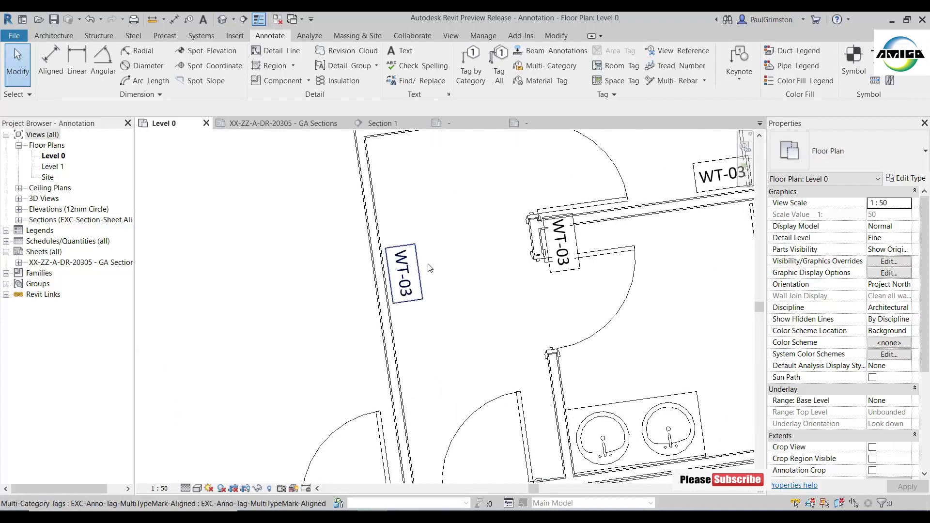
pyautogui.moveTo(448, 236); pyautogui.dragTo(489, 232, button='middle')
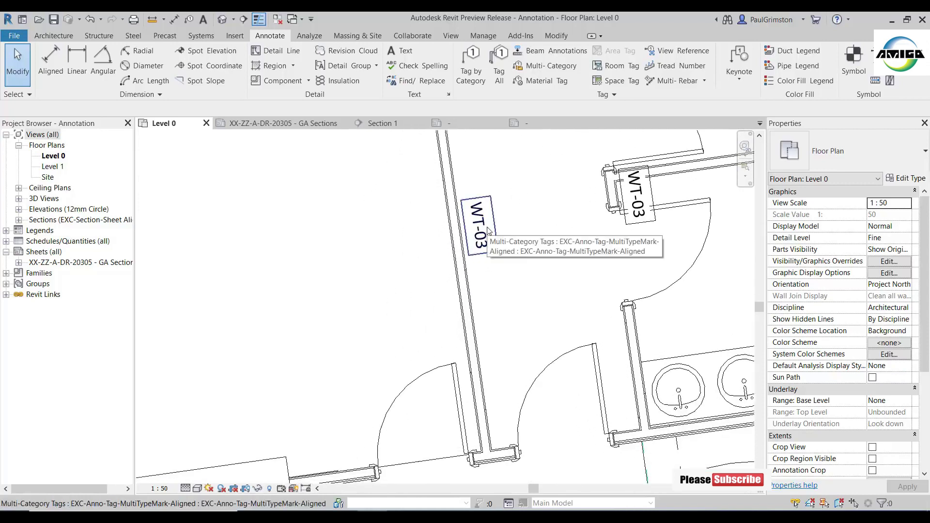
pyautogui.scroll(-2, 489, 232)
pyautogui.moveTo(388, 247); pyautogui.dragTo(572, 192, button='middle')
pyautogui.moveTo(450, 252); pyautogui.dragTo(648, 225, button='middle')
pyautogui.moveTo(265, 210); pyautogui.dragTo(270, 186, button='middle')
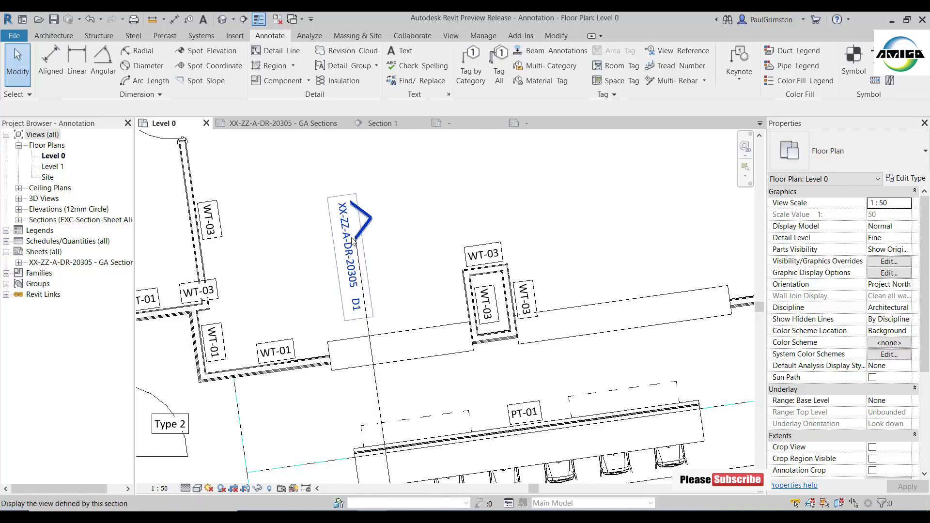
pyautogui.moveTo(379, 294); pyautogui.dragTo(405, 286, button='middle')
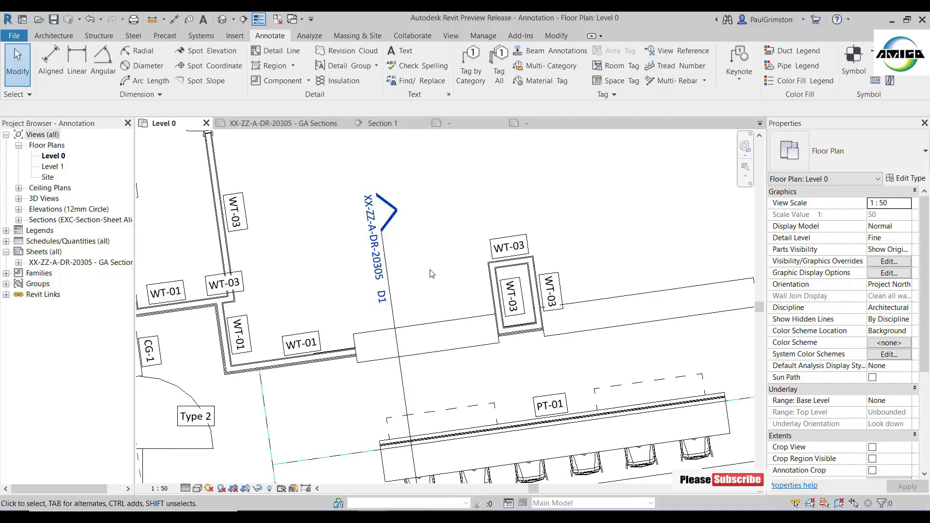
pyautogui.moveTo(441, 262); pyautogui.dragTo(437, 209, button='middle')
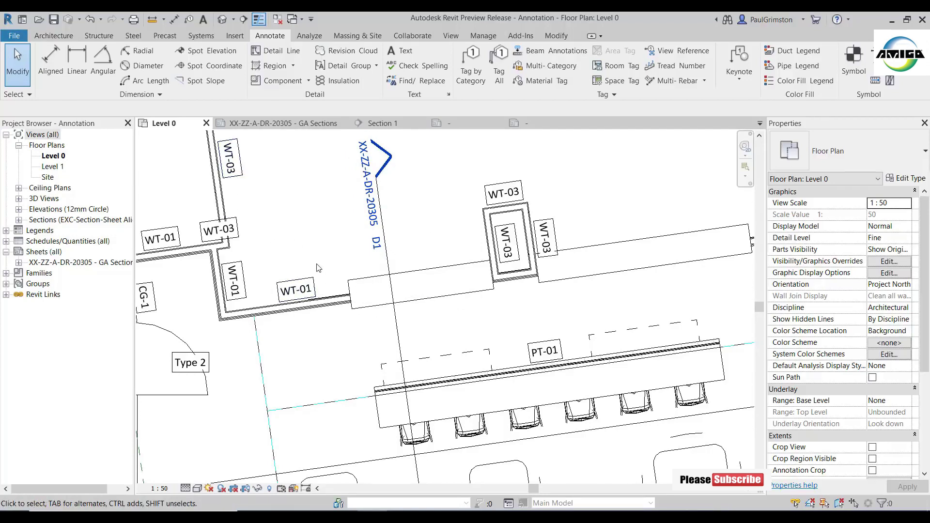
pyautogui.scroll(-4, 576, 218)
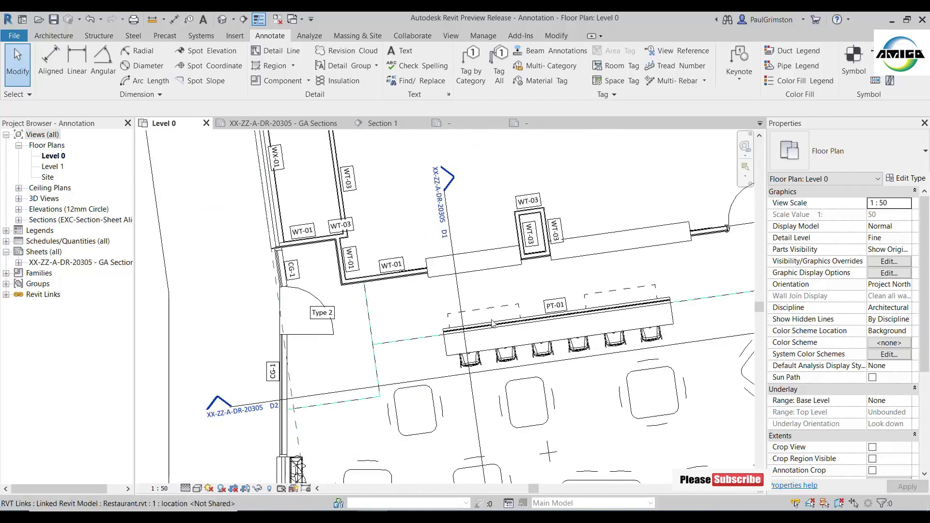
pyautogui.moveTo(576, 310); pyautogui.dragTo(457, 257, button='middle')
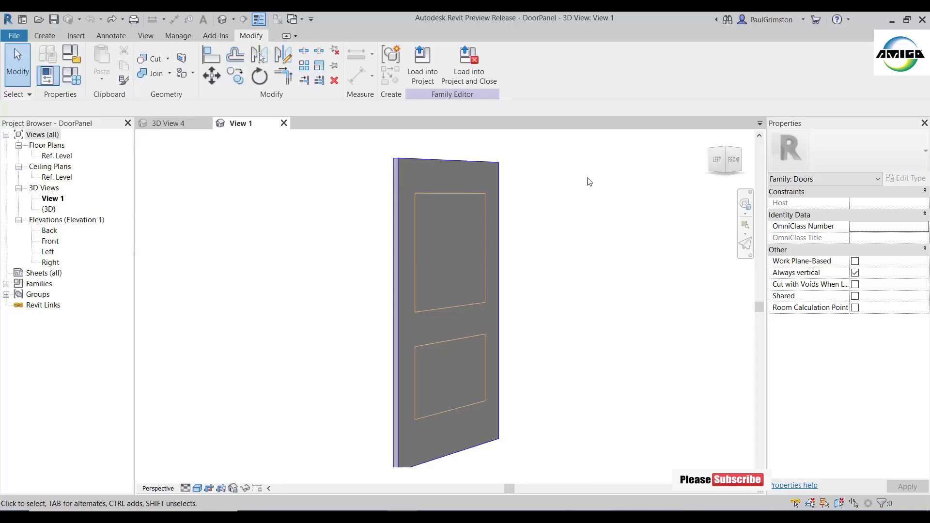
# Step: Turn off Cuts Geometry for the upper void extrusion in the DoorPanel family
pyautogui.click(447, 191)
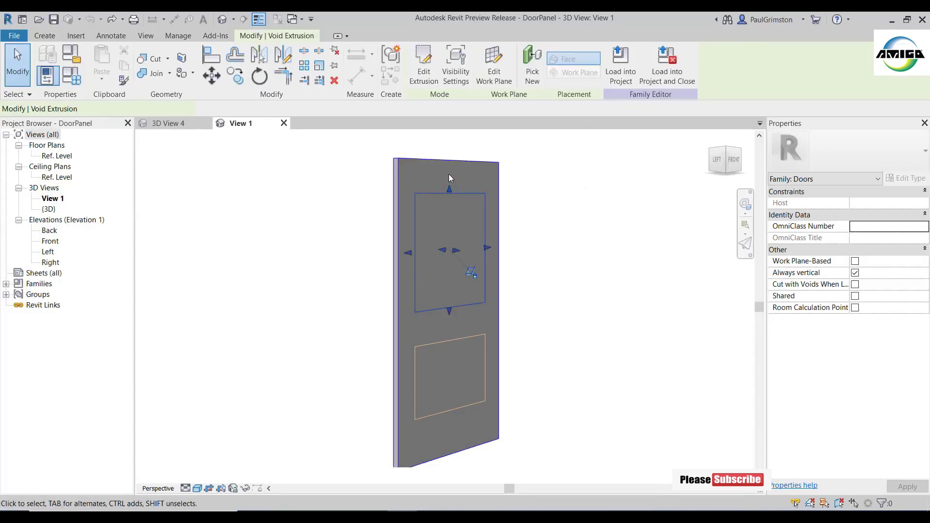
pyautogui.click(461, 336)
pyautogui.press('Escape')
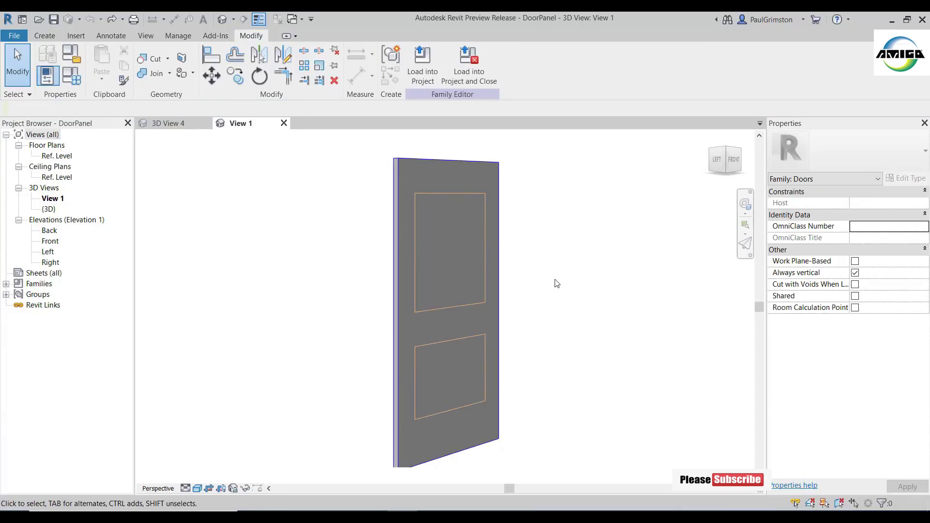
pyautogui.click(458, 191)
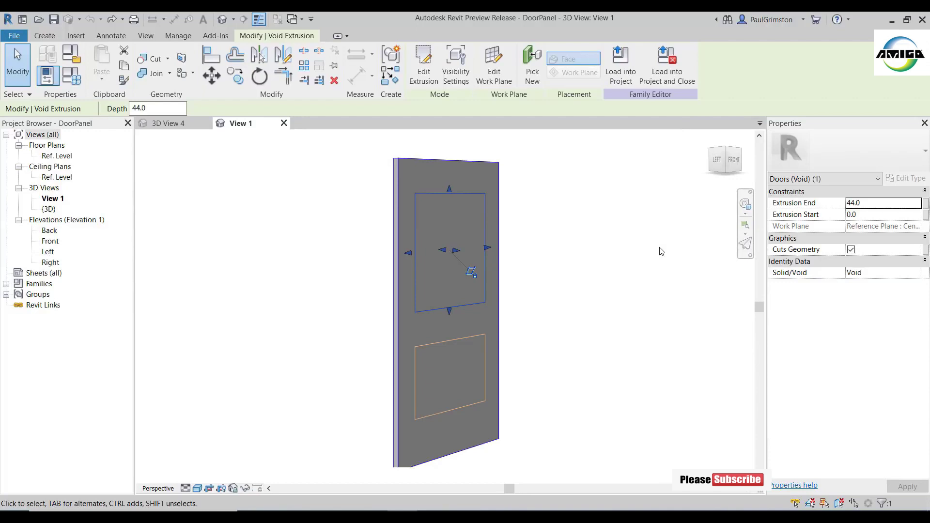
pyautogui.click(852, 250)
pyautogui.click(516, 200)
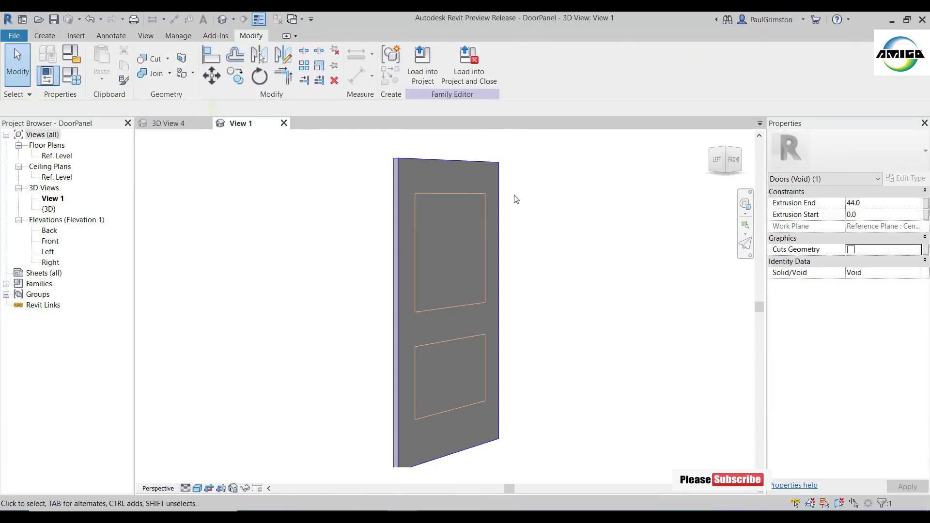
# Step: Turn Cuts Geometry on for the upper void extrusion and associate it with the Top Panel family parameter
pyautogui.click(467, 194)
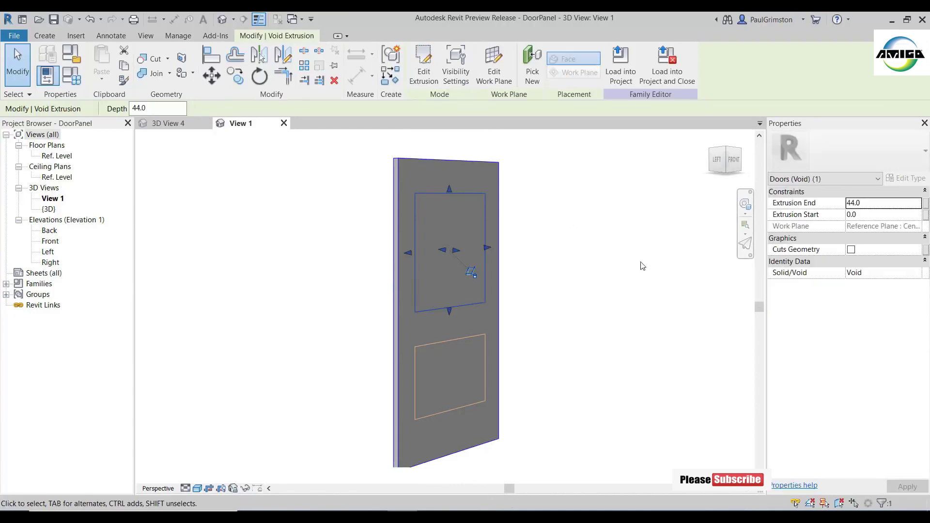
pyautogui.click(851, 249)
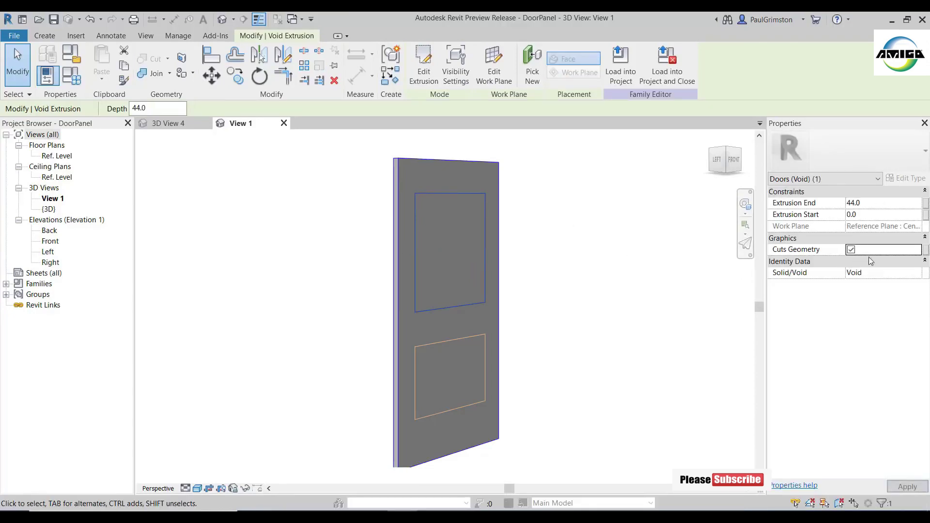
pyautogui.click(925, 250)
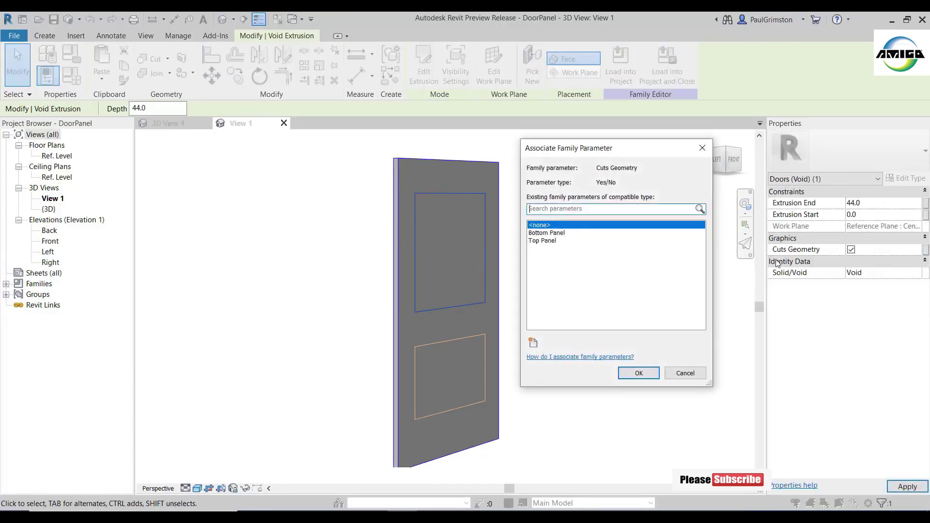
pyautogui.click(543, 241)
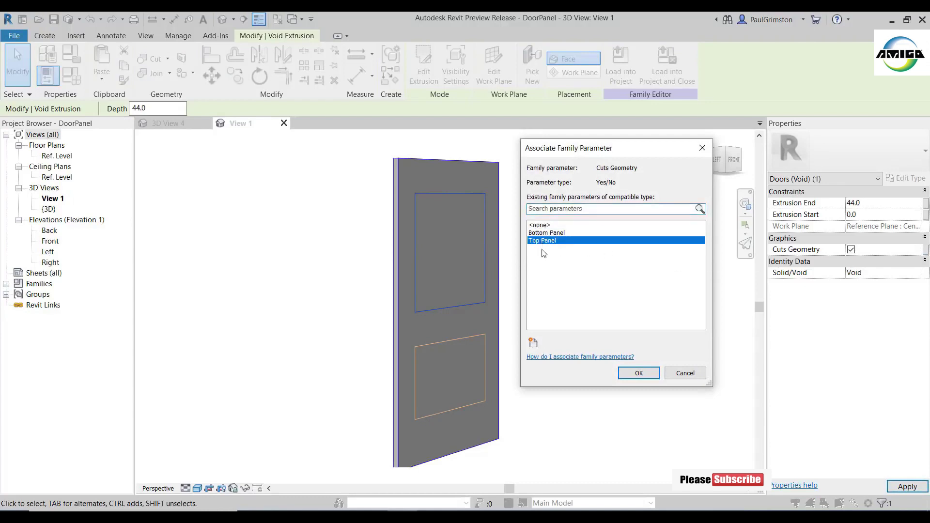
pyautogui.click(638, 373)
pyautogui.click(620, 312)
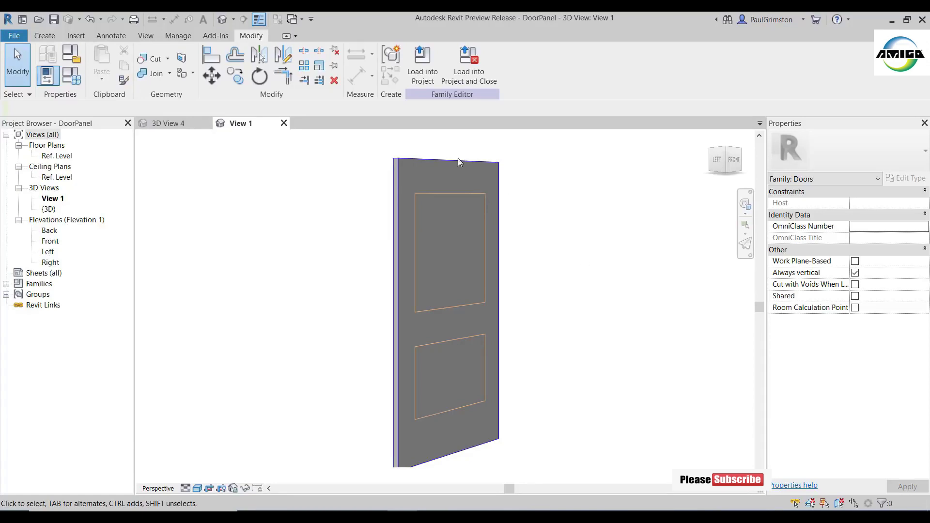
# Step: Temporarily hide the door leaf and the upper void extrusion in View 1
pyautogui.click(420, 192)
pyautogui.keyDown('ctrl'); pyautogui.click(401, 160); pyautogui.keyUp('ctrl')
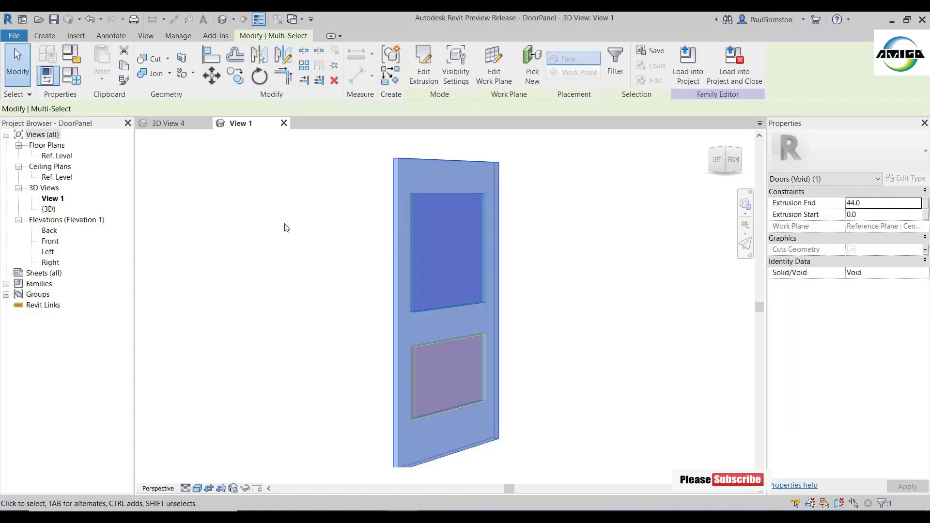
pyautogui.press('h')
pyautogui.press('h')
# Step: Check which family parameter controls the Visible property of the upper glass panel, leaving the association as it is
pyautogui.click(431, 192)
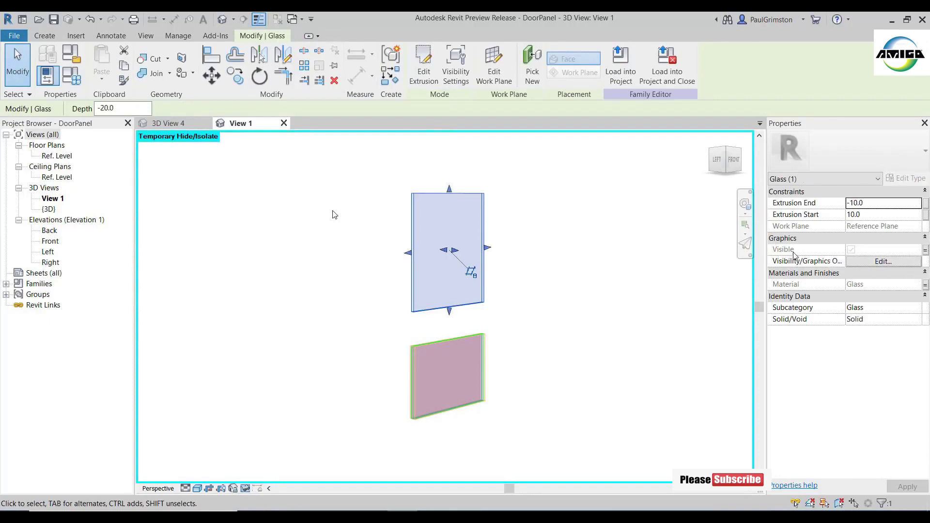
pyautogui.click(926, 249)
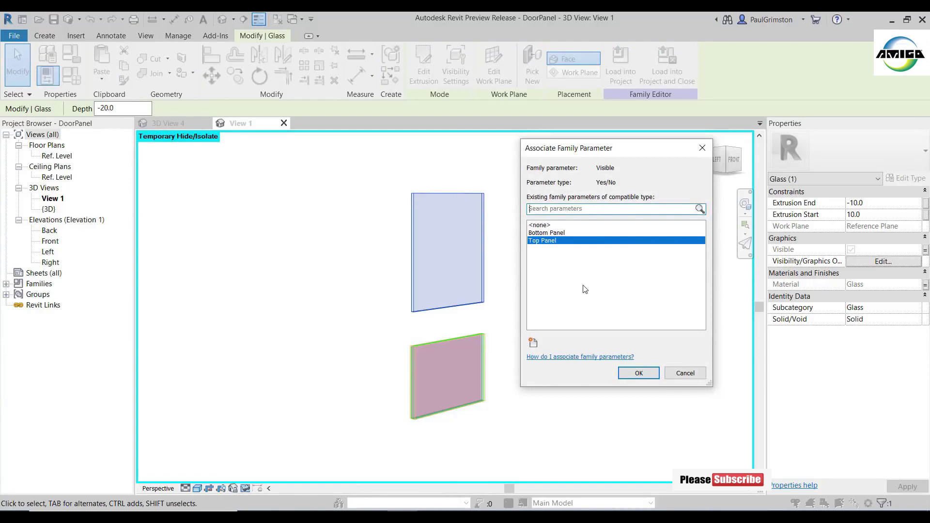
pyautogui.click(685, 374)
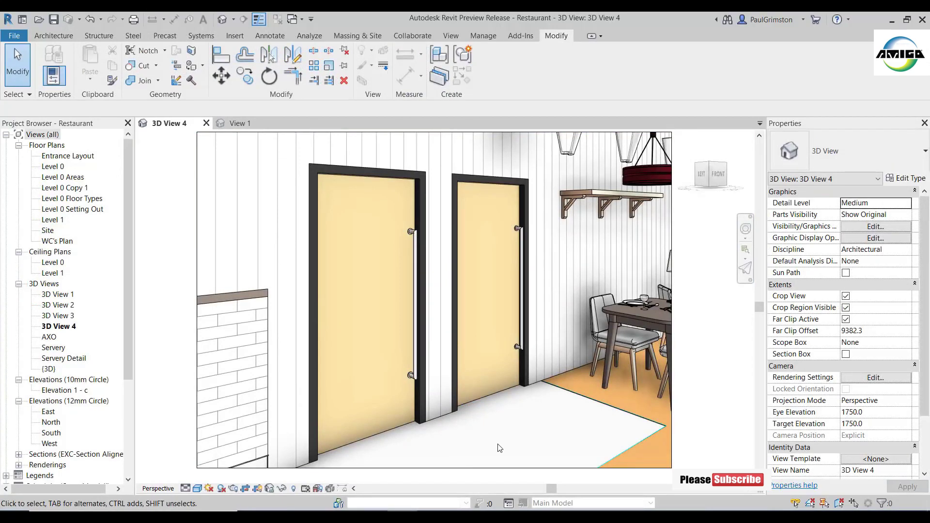
# Step: Turn on Upper VP and Lower VP for door D-03 in 3D View 4 of the Restaurant project
pyautogui.click(517, 339)
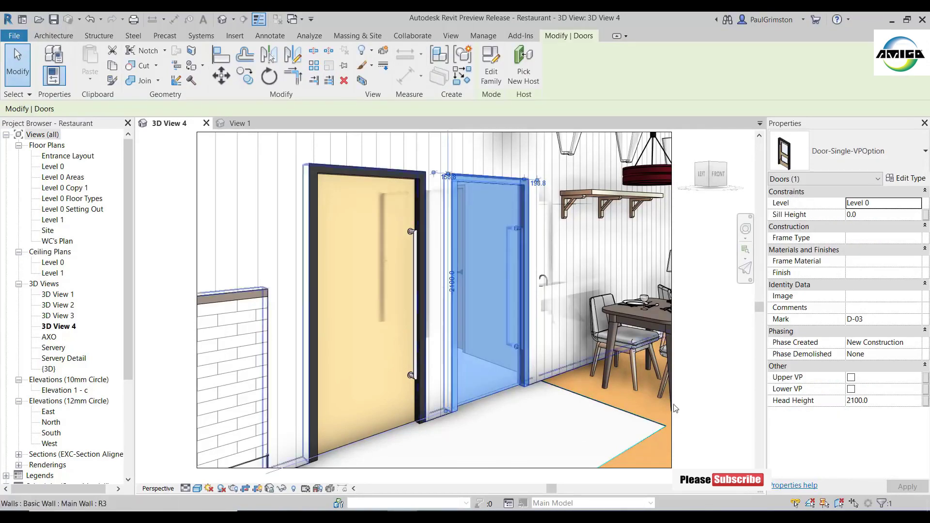
pyautogui.click(852, 379)
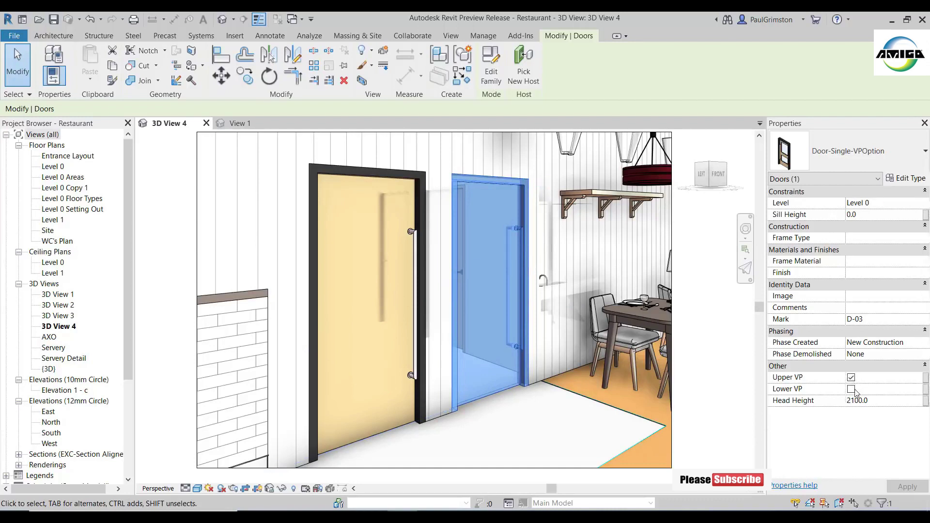
pyautogui.click(852, 389)
pyautogui.click(558, 429)
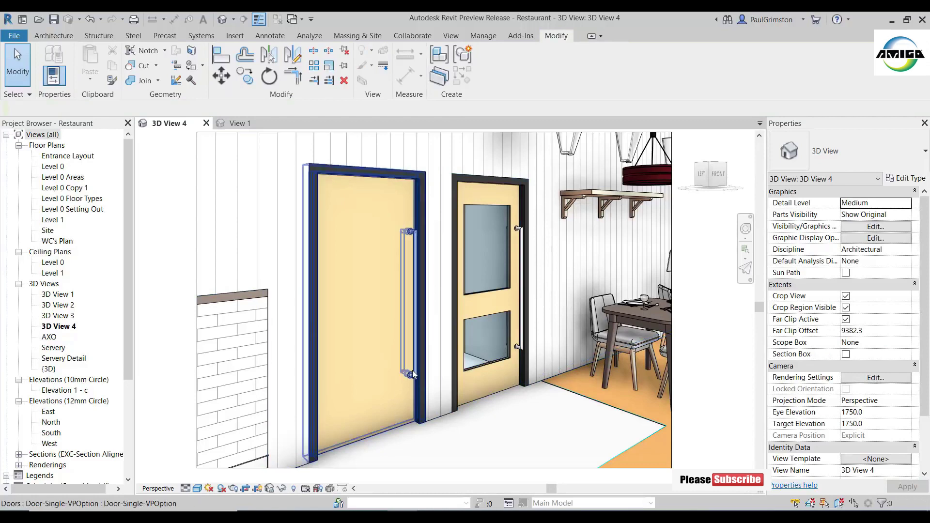
# Step: Turn on Upper VP for door D-02 beside the brick-tiled wall
pyautogui.click(398, 398)
pyautogui.click(851, 377)
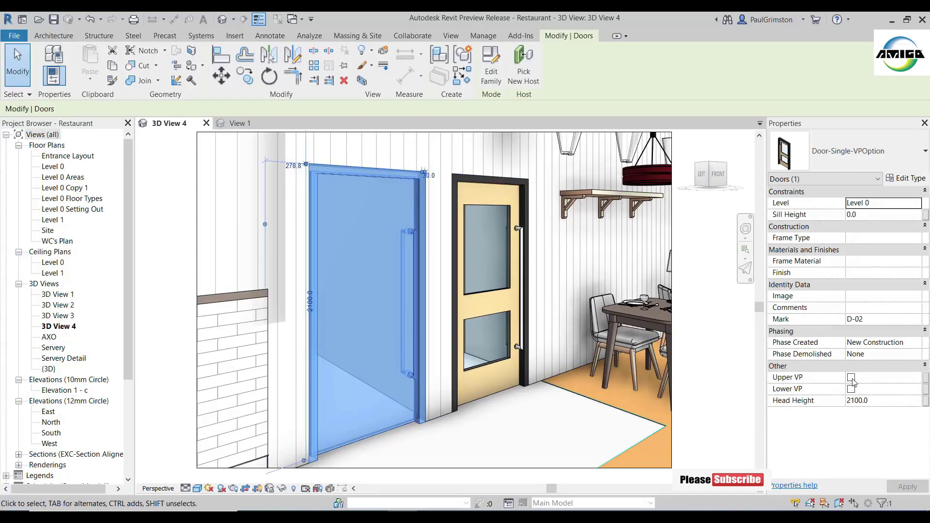
pyautogui.click(548, 439)
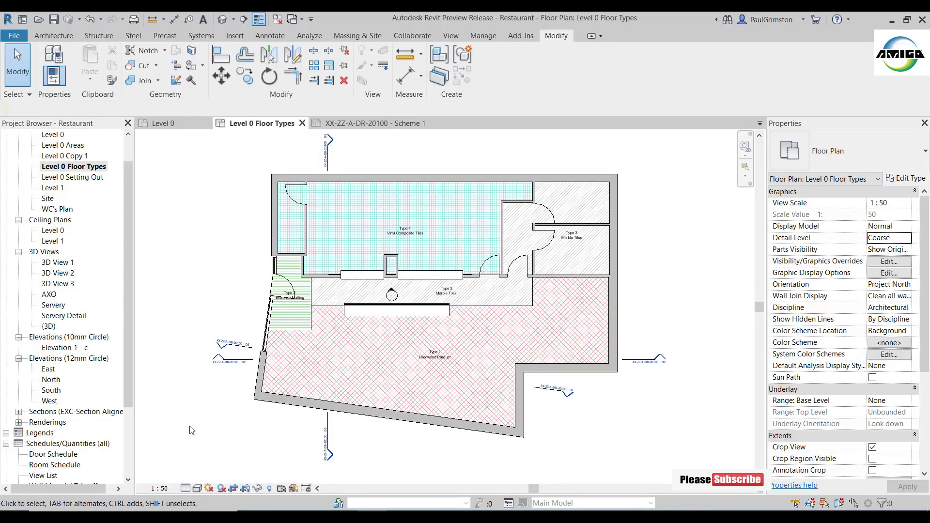
# Step: Disable the Floor Type 1, 2, 3 and 4 filters in the Level 0 Floor Types floor plan and apply the change
pyautogui.press('v')
pyautogui.press('g')
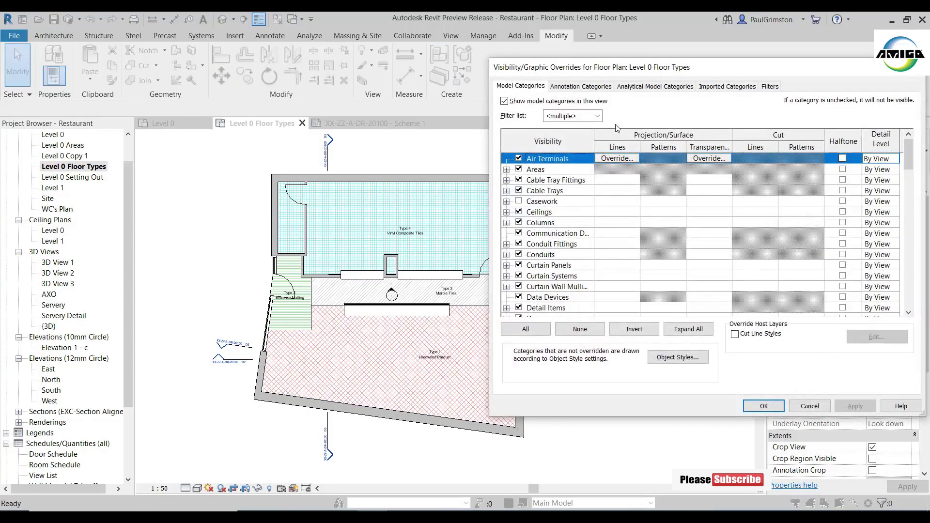
pyautogui.moveTo(724, 68); pyautogui.dragTo(447, 61)
pyautogui.click(494, 80)
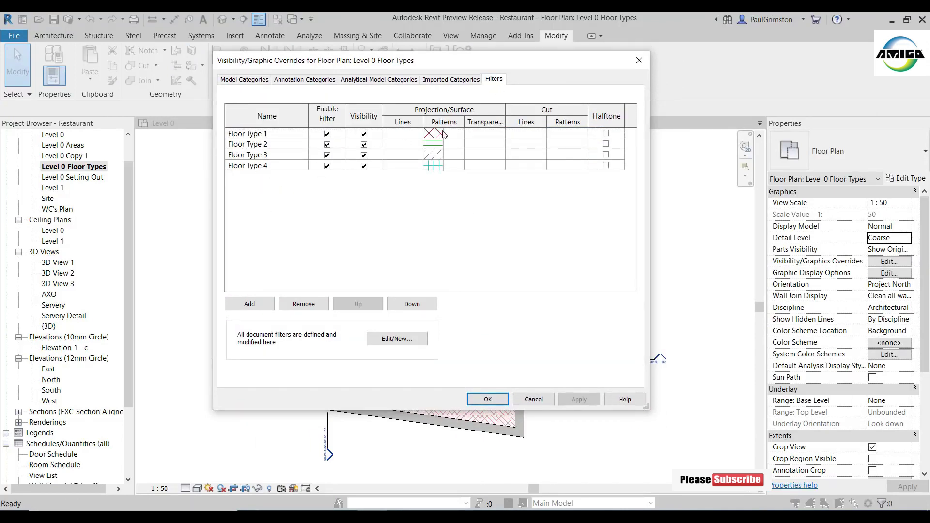
pyautogui.moveTo(415, 66); pyautogui.dragTo(670, 96)
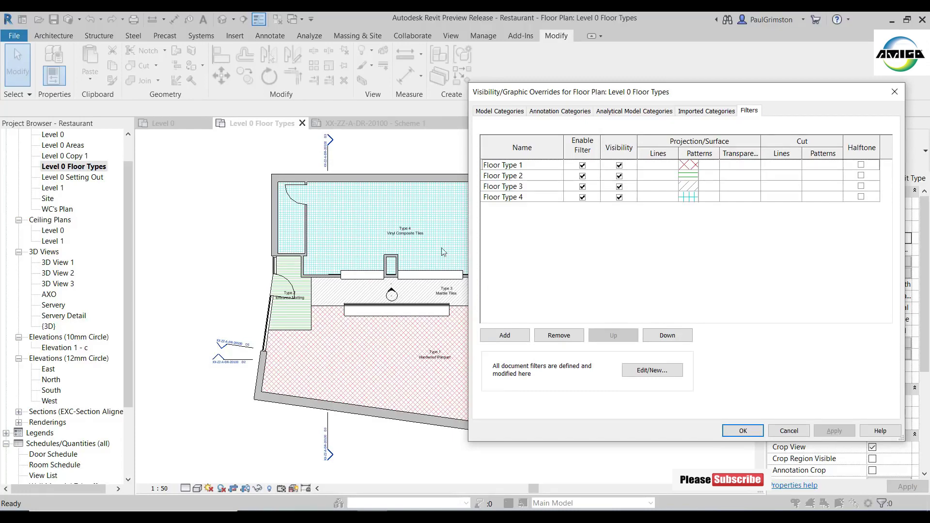
pyautogui.click(521, 198)
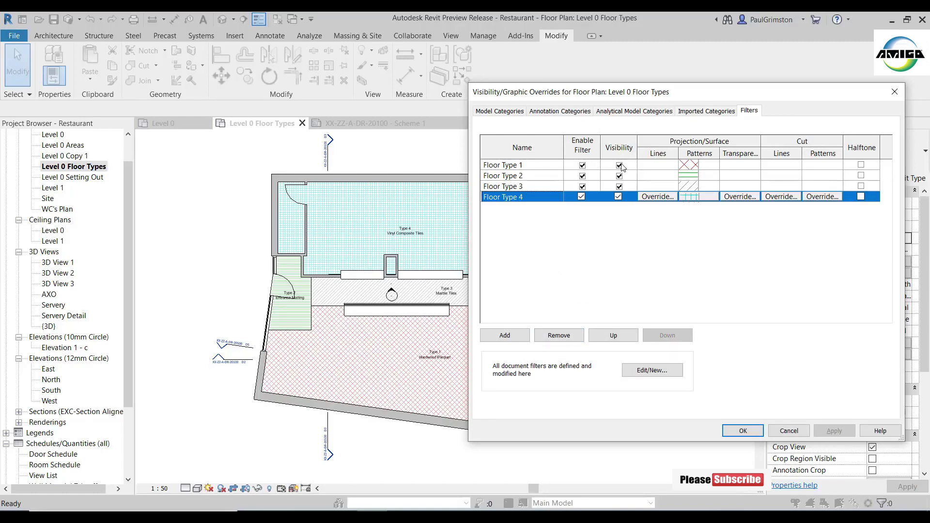
pyautogui.click(582, 165)
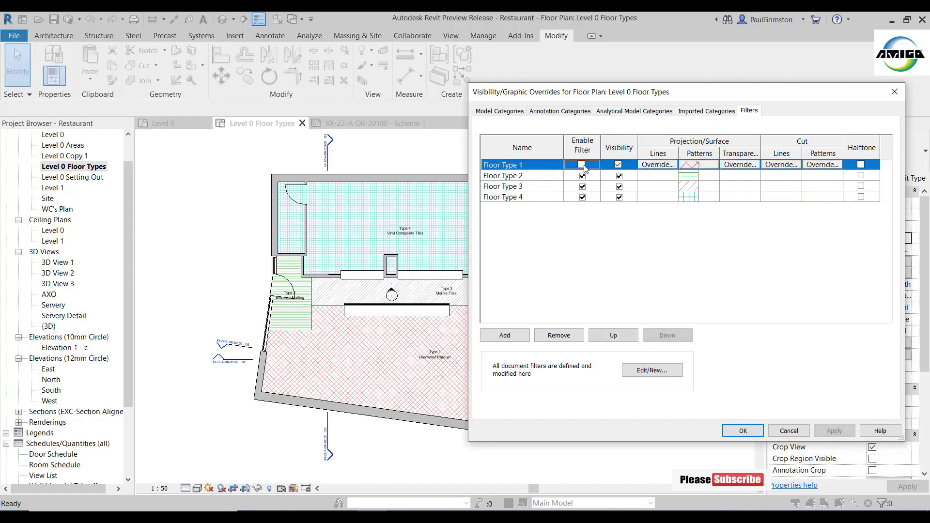
pyautogui.click(582, 176)
pyautogui.click(581, 186)
pyautogui.click(583, 197)
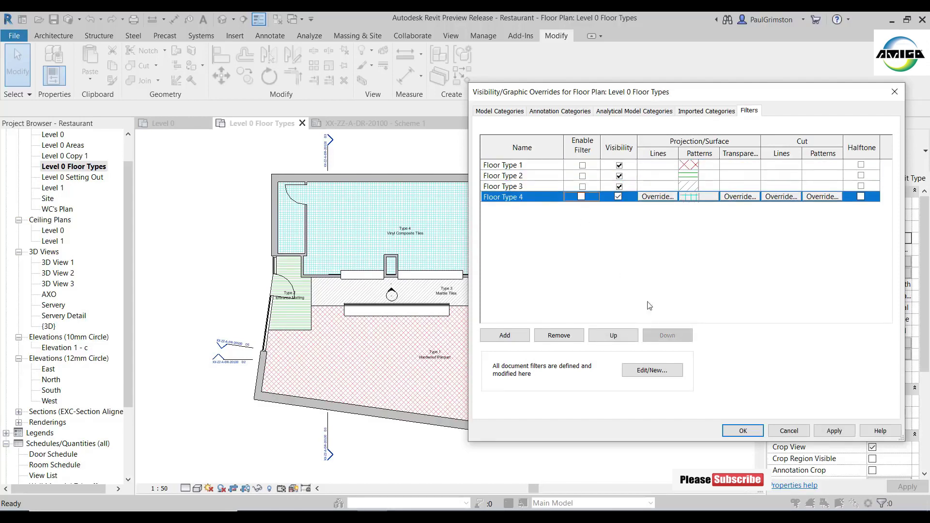
pyautogui.click(835, 430)
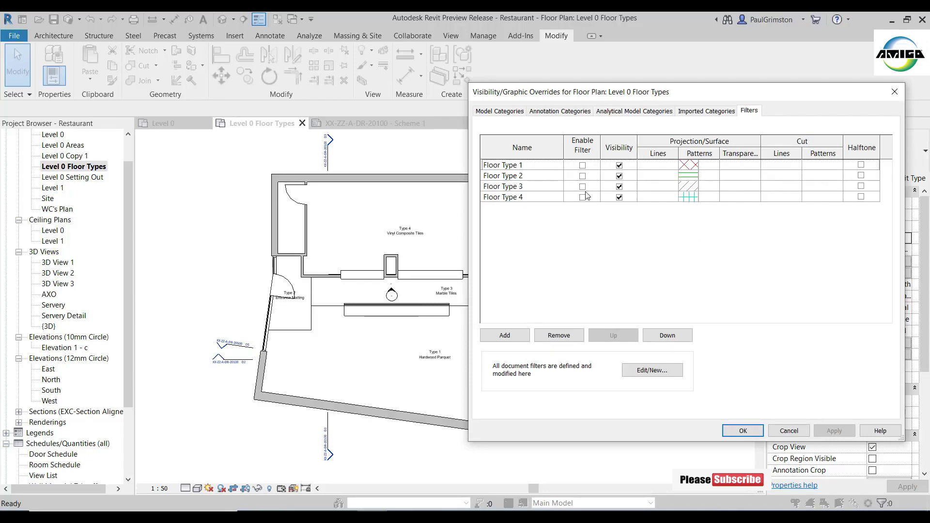
# Step: Re-enable all four Floor Type filters in the floor plan's visibility overrides and apply the change
pyautogui.click(583, 165)
pyautogui.click(584, 177)
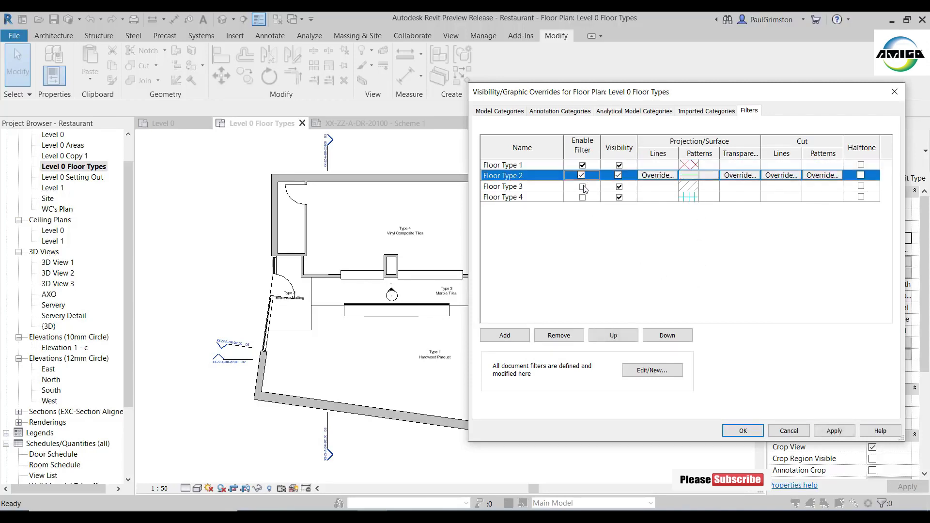
pyautogui.click(583, 187)
pyautogui.click(583, 197)
pyautogui.click(846, 435)
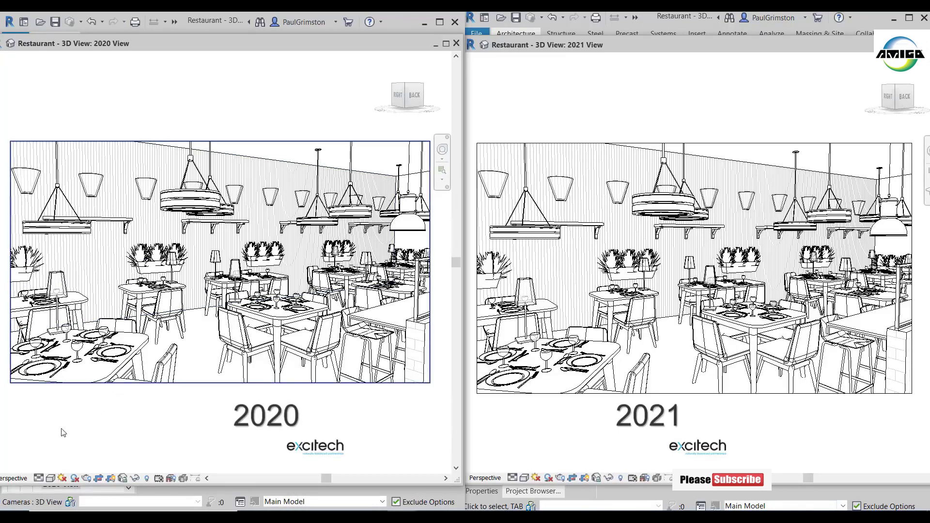
# Step: Compare the visual styles offered for the 2020 View and the 2021 View
pyautogui.click(51, 478)
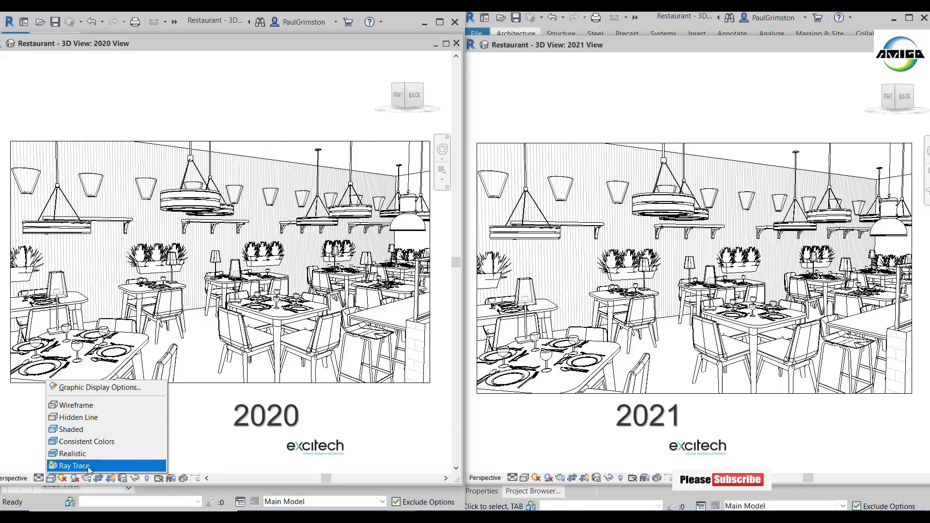
pyautogui.click(525, 480)
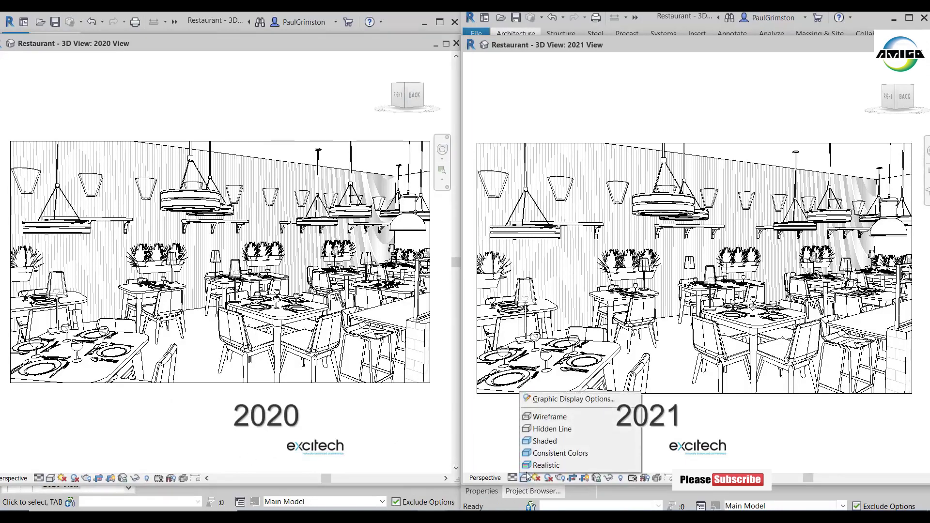
pyautogui.click(124, 431)
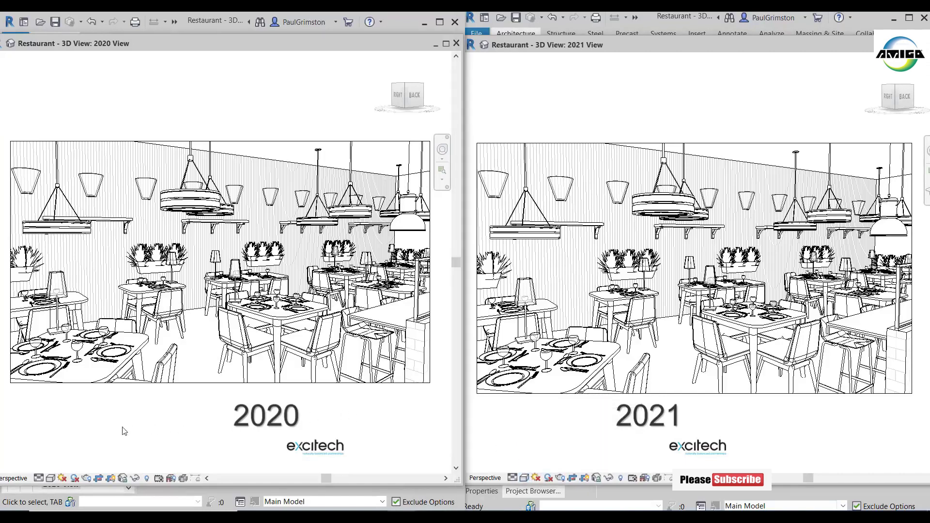
# Step: Choose the Realistic style in the 2020 View's graphic display options, leaving photographic exposure disabled
pyautogui.press('g')
pyautogui.press('d')
pyautogui.moveTo(163, 35); pyautogui.dragTo(115, 35)
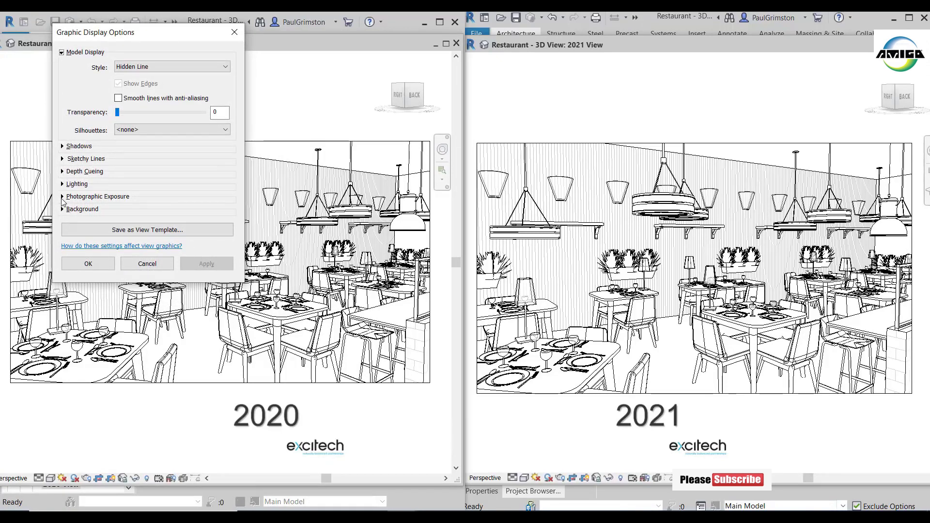
pyautogui.click(62, 197)
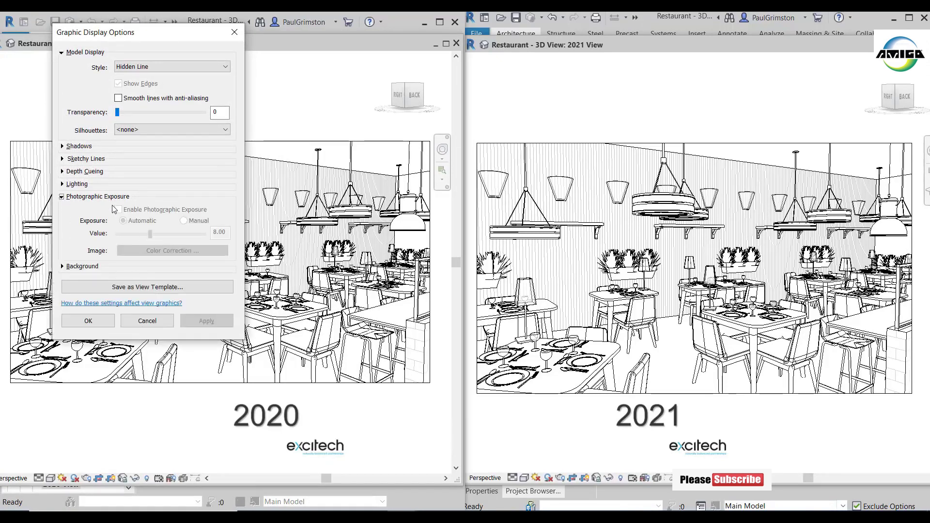
pyautogui.click(172, 67)
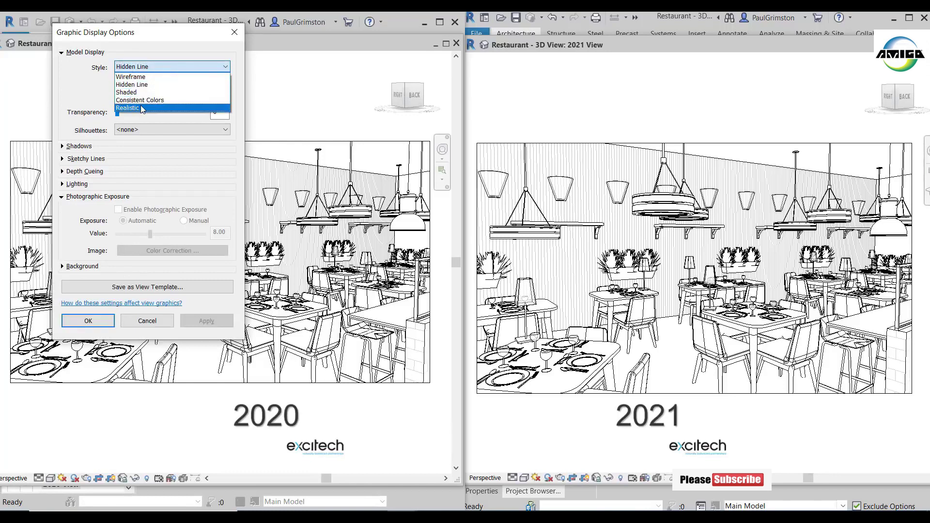
pyautogui.click(140, 108)
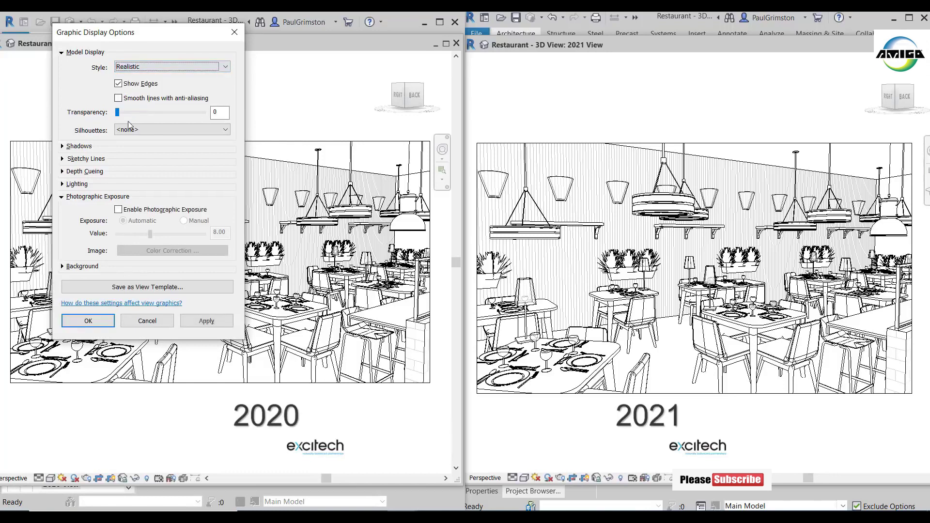
pyautogui.click(119, 210)
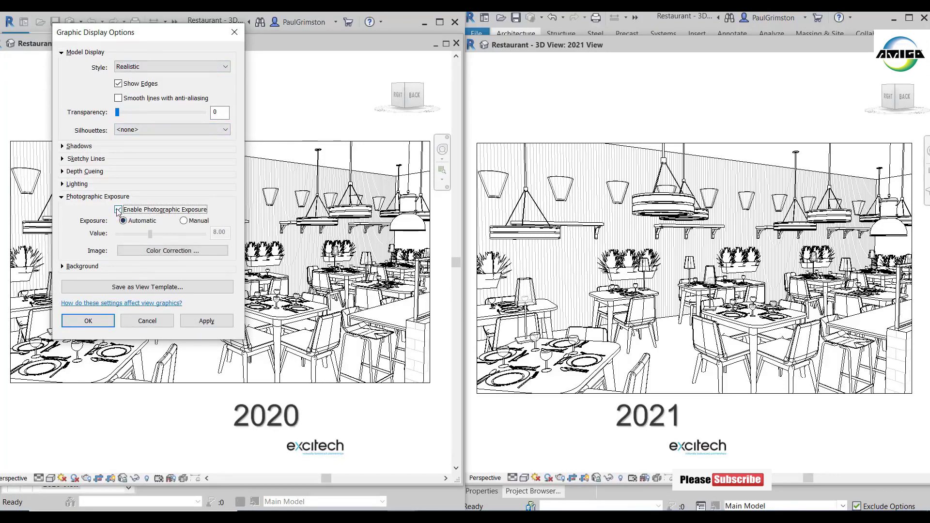
pyautogui.click(119, 210)
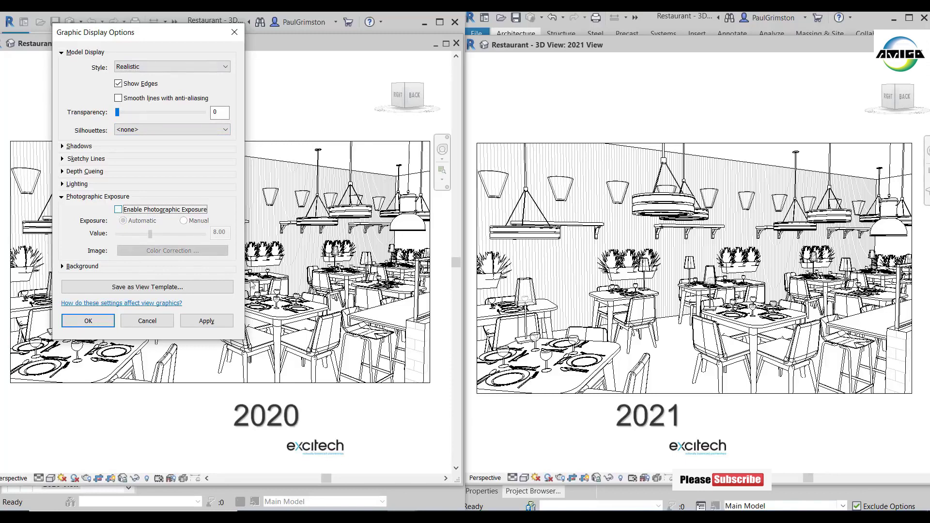
# Step: Set the 2021 View's display style to Realistic and show its Realistic exposure settings
pyautogui.click(614, 442)
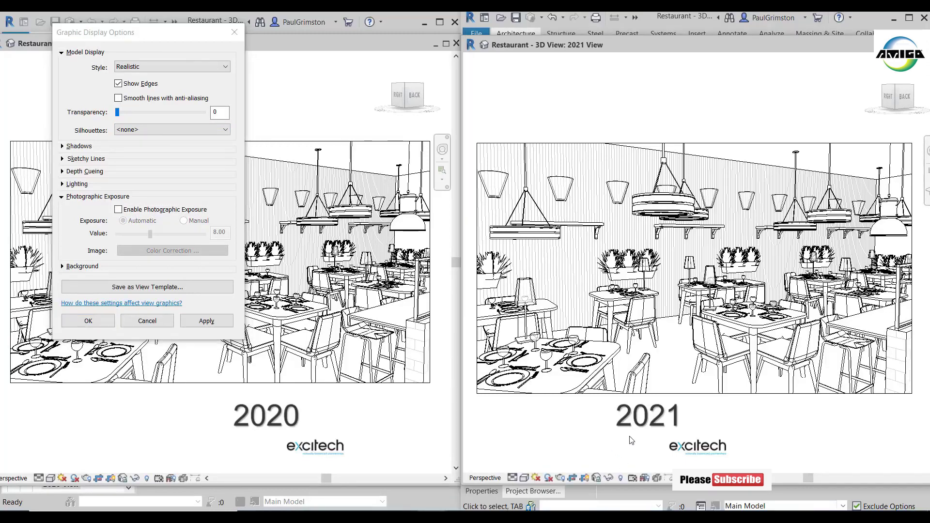
pyautogui.press('g')
pyautogui.press('d')
pyautogui.moveTo(820, 59); pyautogui.dragTo(651, 60)
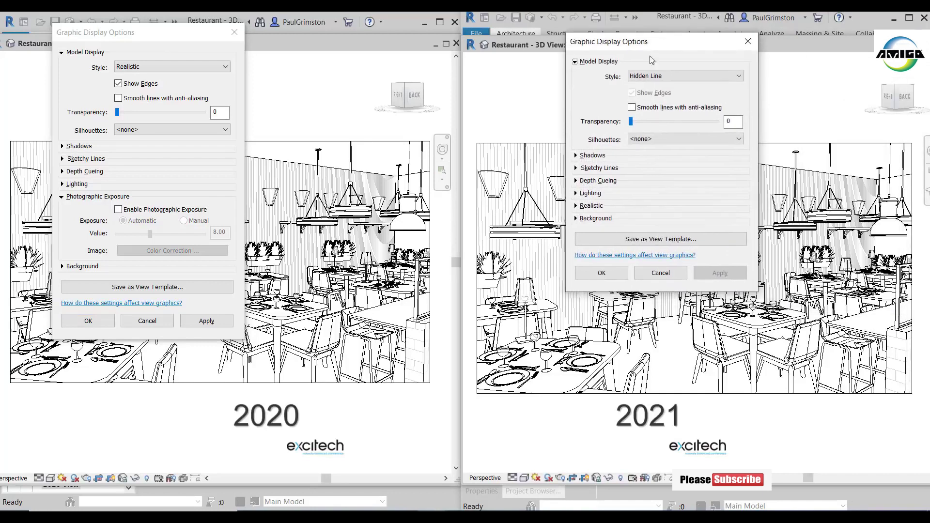
pyautogui.click(706, 76)
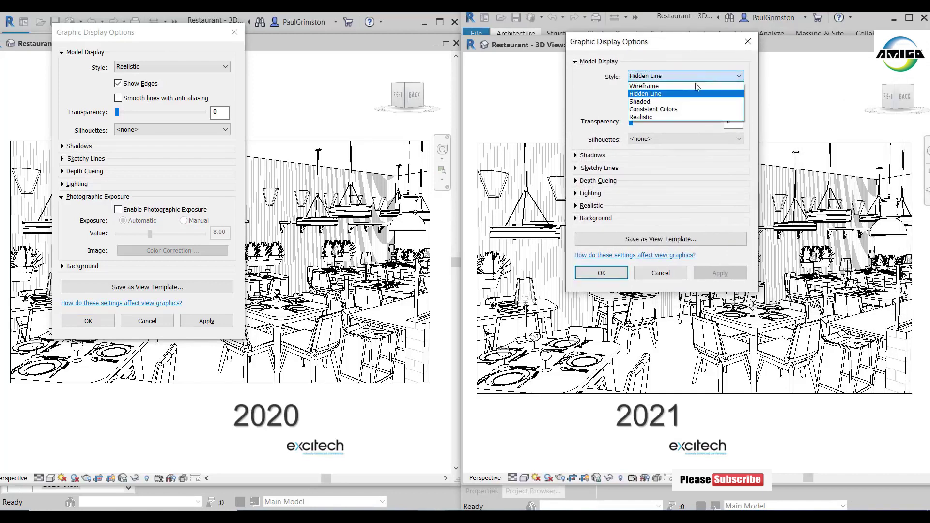
pyautogui.click(665, 117)
pyautogui.click(575, 206)
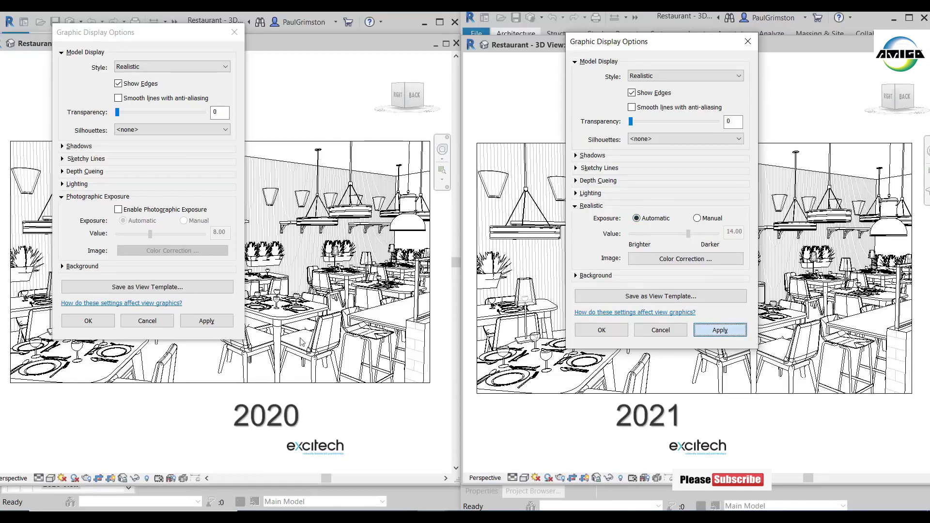
# Step: Apply the Realistic style to the 2020 View and close the graphic display options of both views
pyautogui.click(208, 370)
pyautogui.click(205, 321)
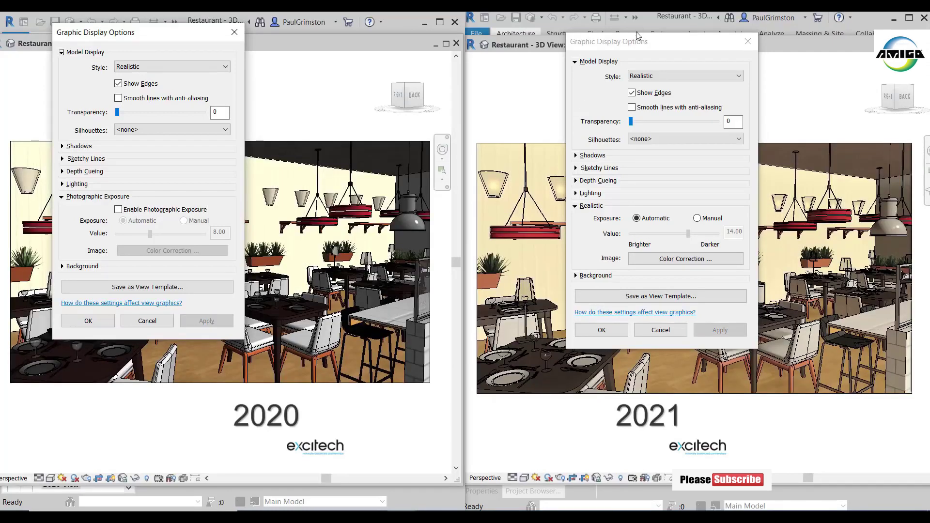
pyautogui.moveTo(650, 41); pyautogui.dragTo(726, 114)
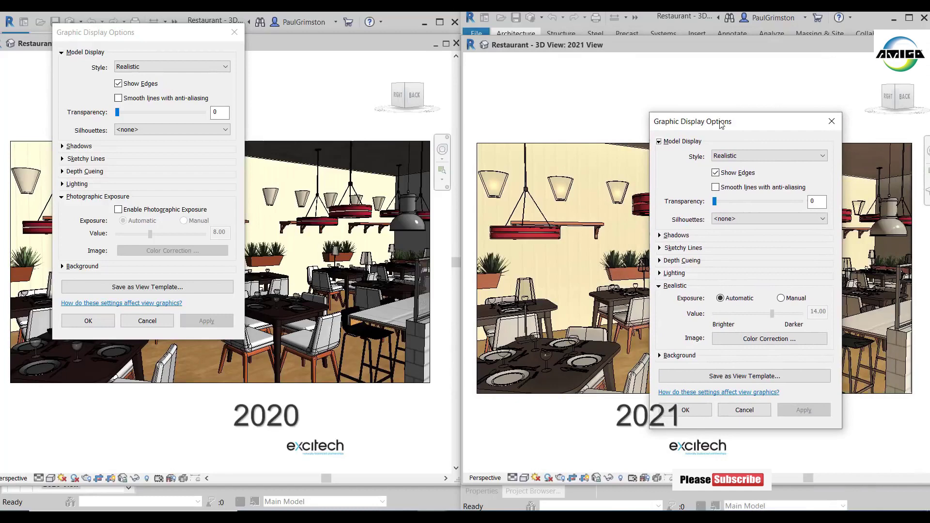
pyautogui.click(835, 119)
pyautogui.click(235, 32)
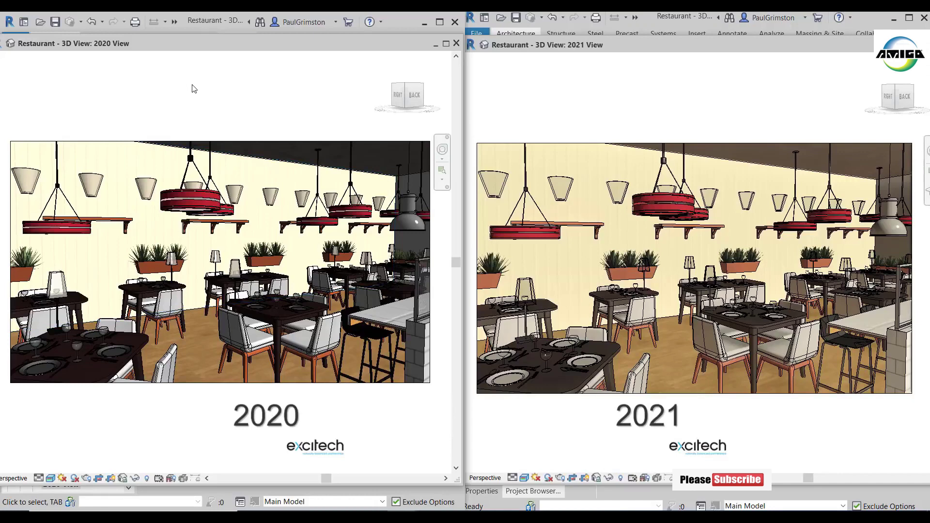
# Step: Set the 2020 View's lighting scheme to Interior: Artificial only, check its photographic exposure settings and apply the change
pyautogui.press('g')
pyautogui.press('d')
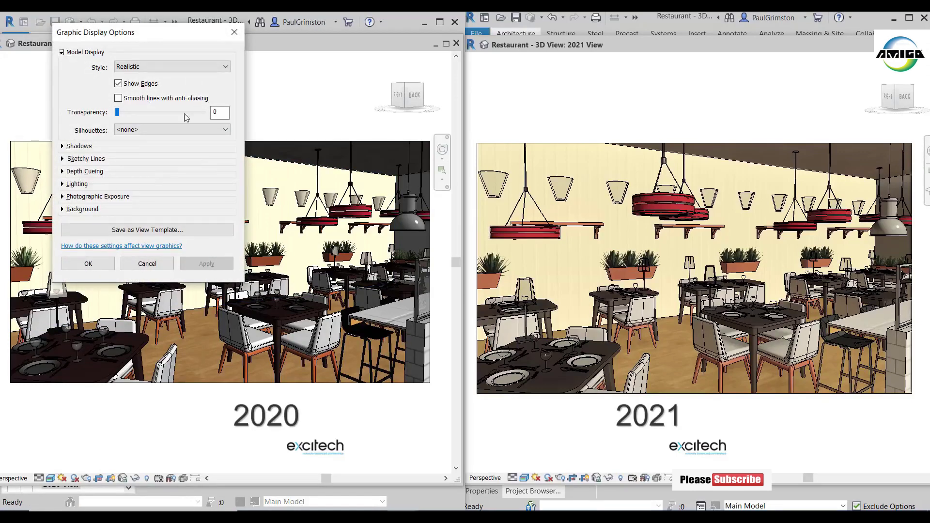
pyautogui.click(64, 185)
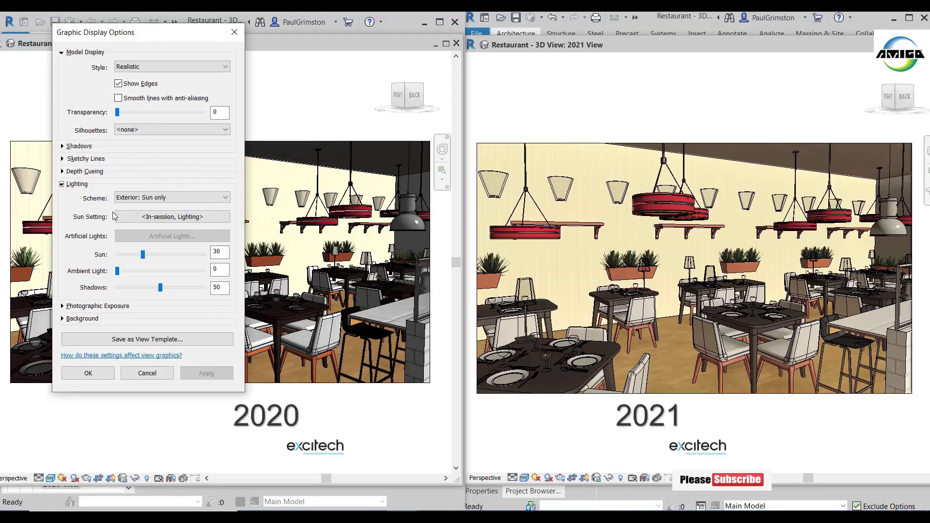
pyautogui.click(175, 197)
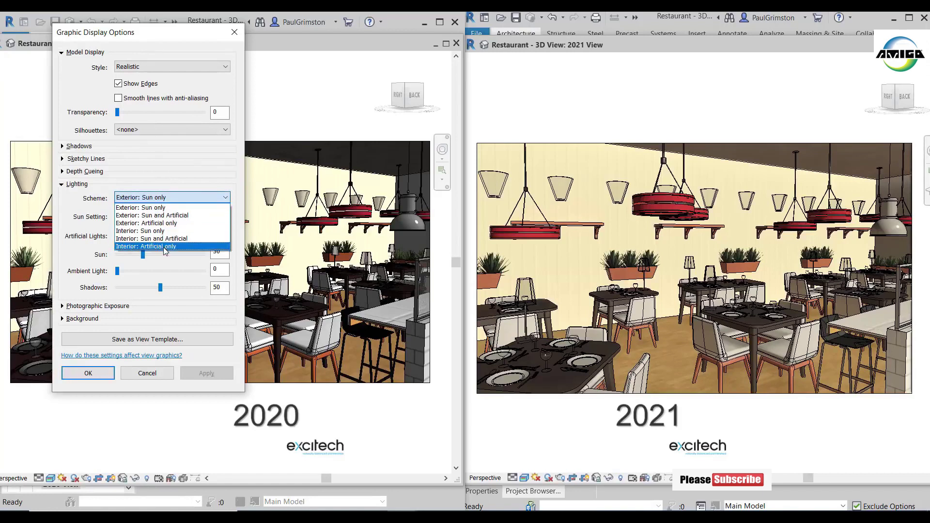
pyautogui.click(164, 247)
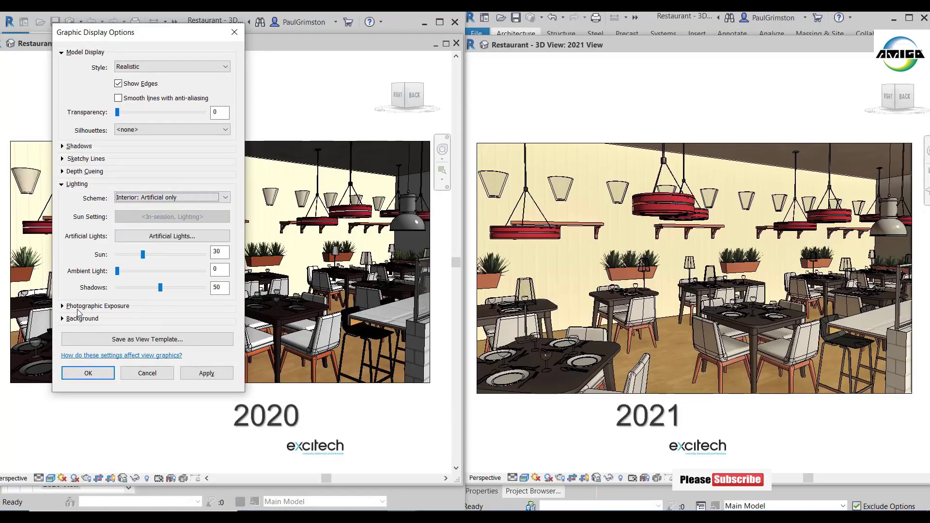
pyautogui.click(66, 307)
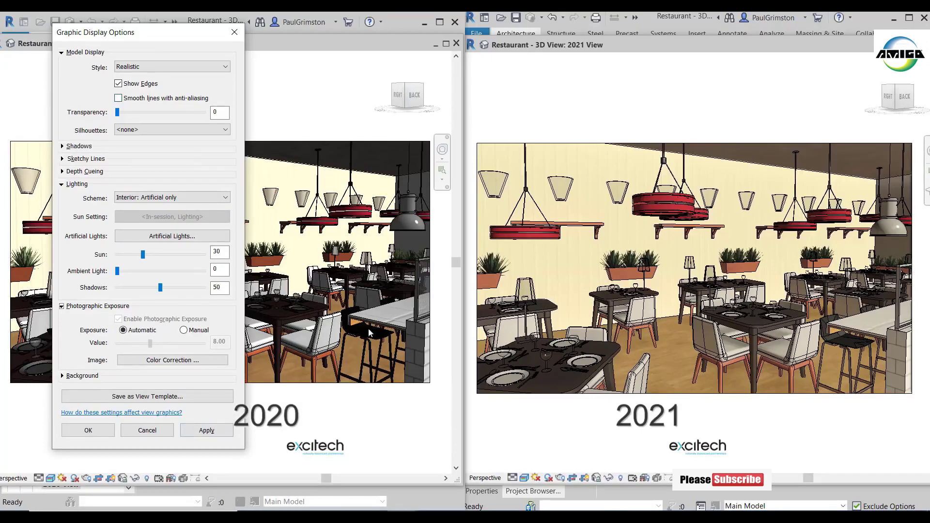
pyautogui.click(209, 430)
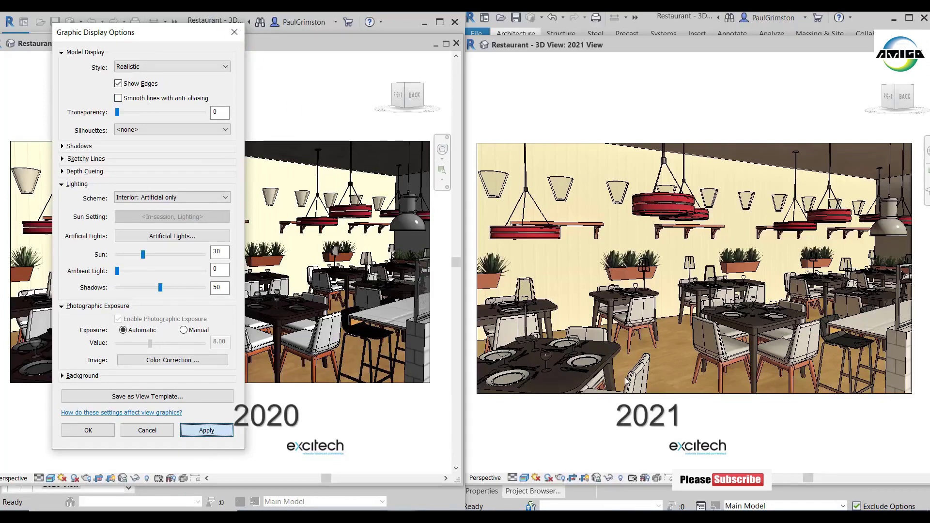
# Step: Choose the Interior: Artificial only lighting scheme for the 2021 View and show its Realistic exposure settings
pyautogui.click(763, 445)
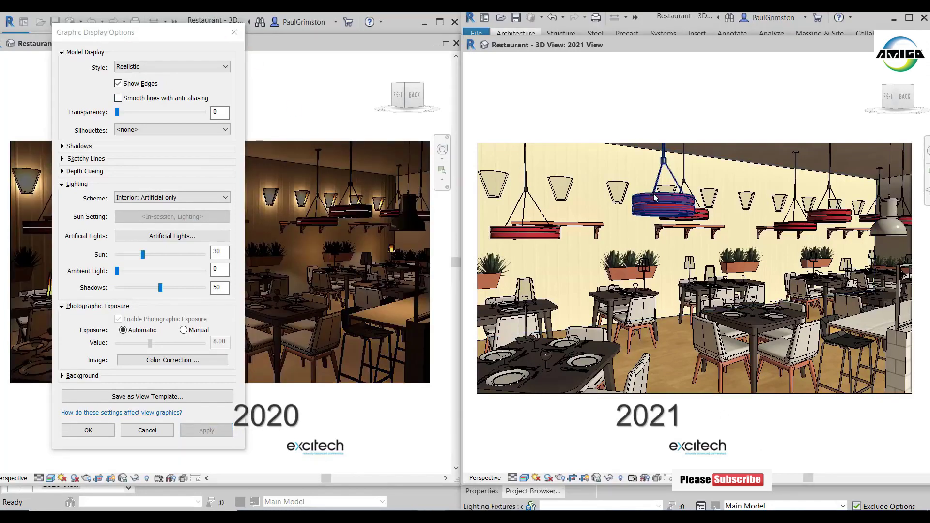
pyautogui.press('g')
pyautogui.press('d')
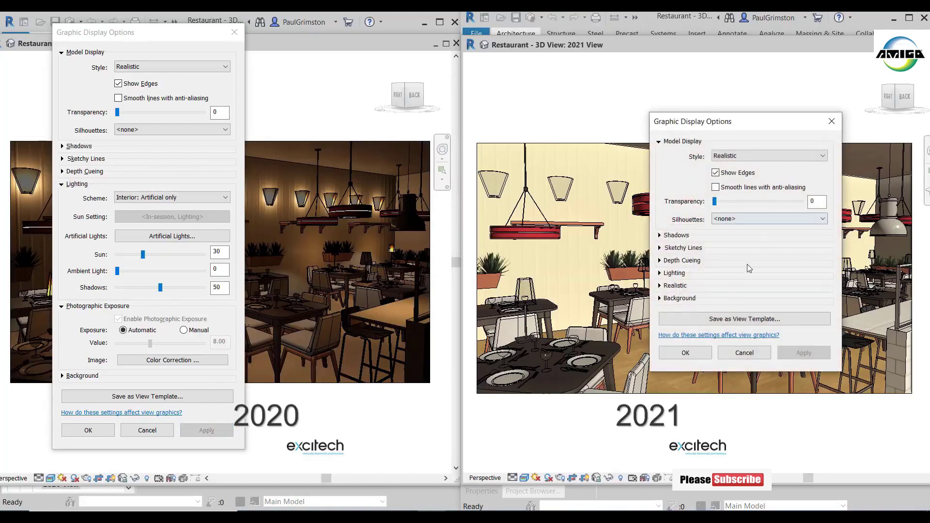
pyautogui.click(660, 274)
pyautogui.click(747, 287)
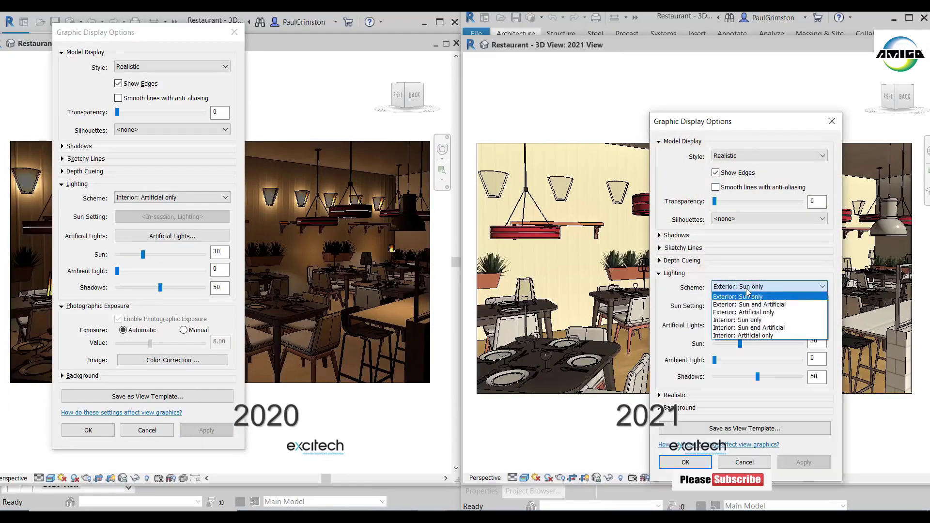
pyautogui.click(743, 335)
pyautogui.moveTo(751, 121); pyautogui.dragTo(696, 34)
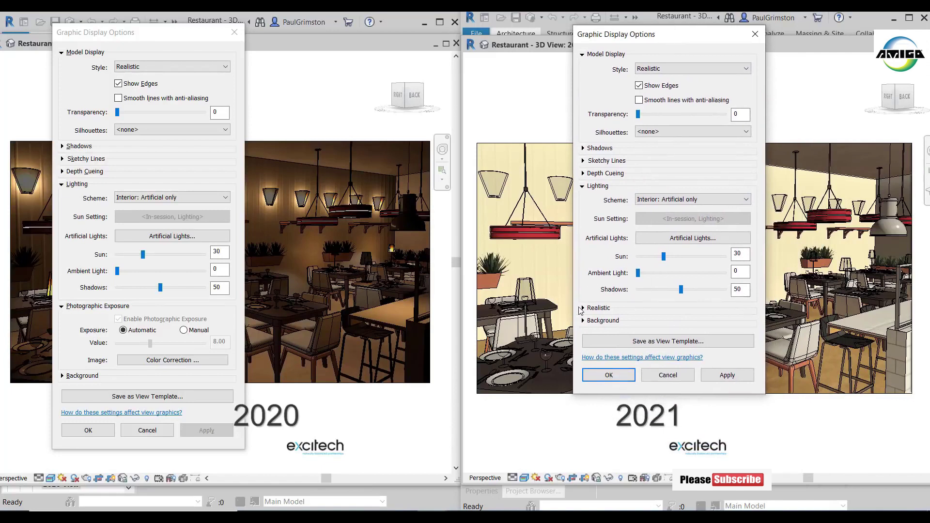
pyautogui.click(583, 308)
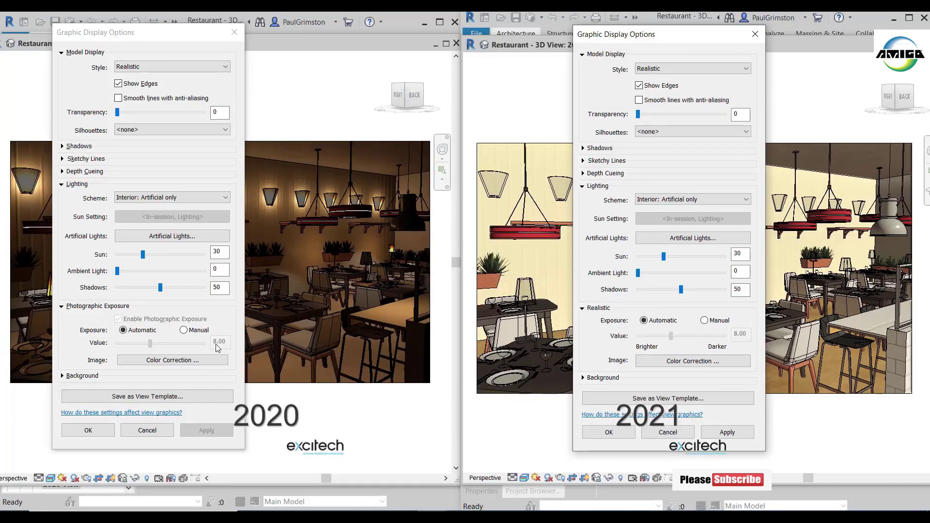
# Step: Turn off Show Edges for both the 2020 View and the 2021 View and confirm their graphic display options
pyautogui.click(143, 88)
pyautogui.click(142, 86)
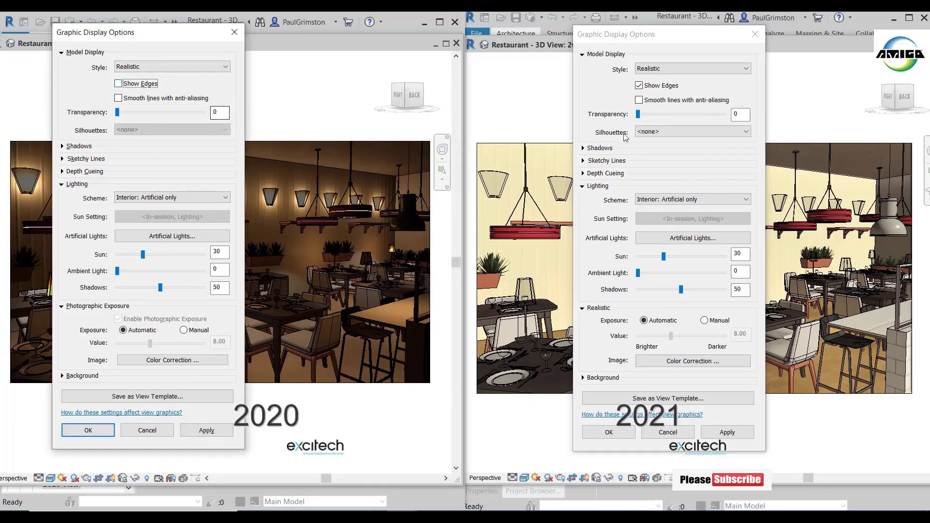
pyautogui.click(654, 87)
pyautogui.click(654, 87)
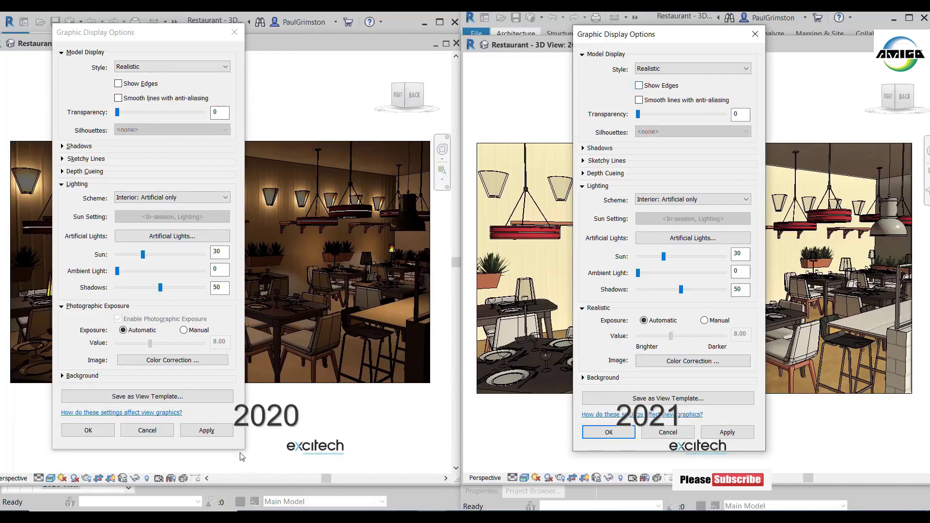
pyautogui.click(82, 432)
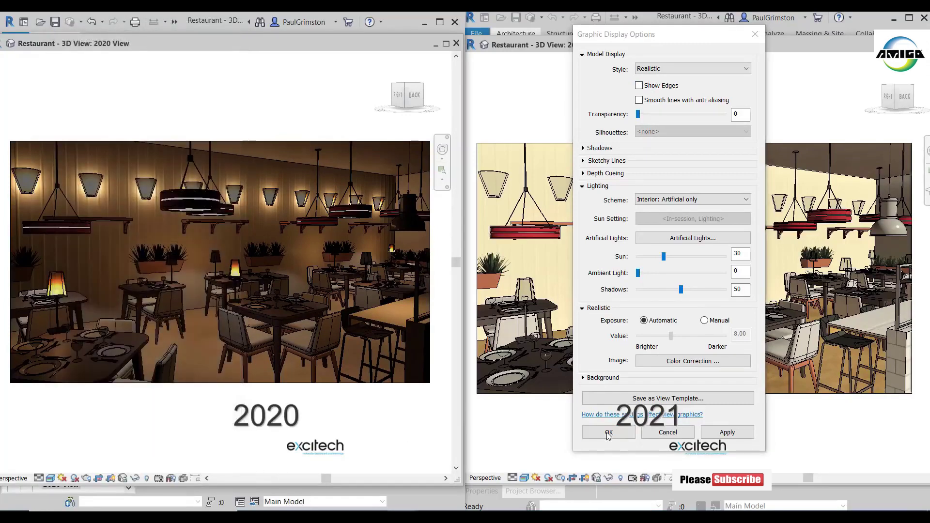
pyautogui.click(609, 432)
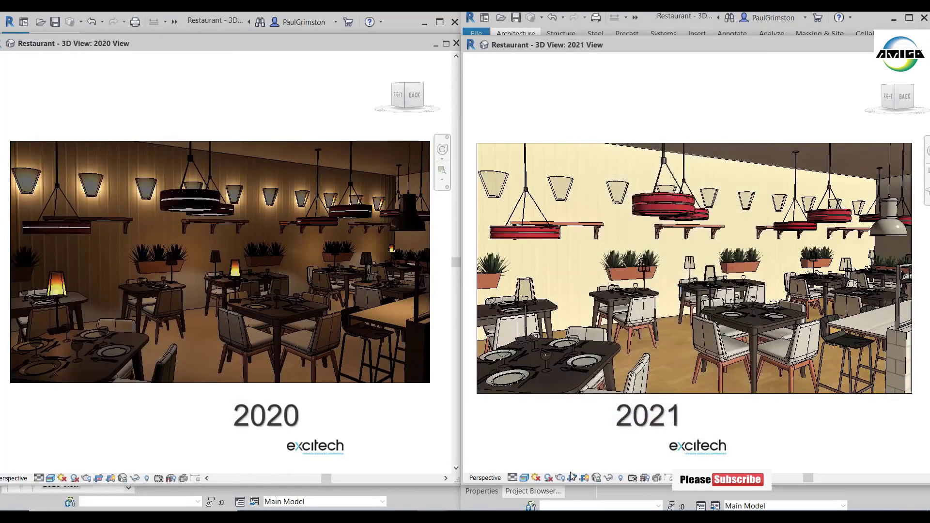